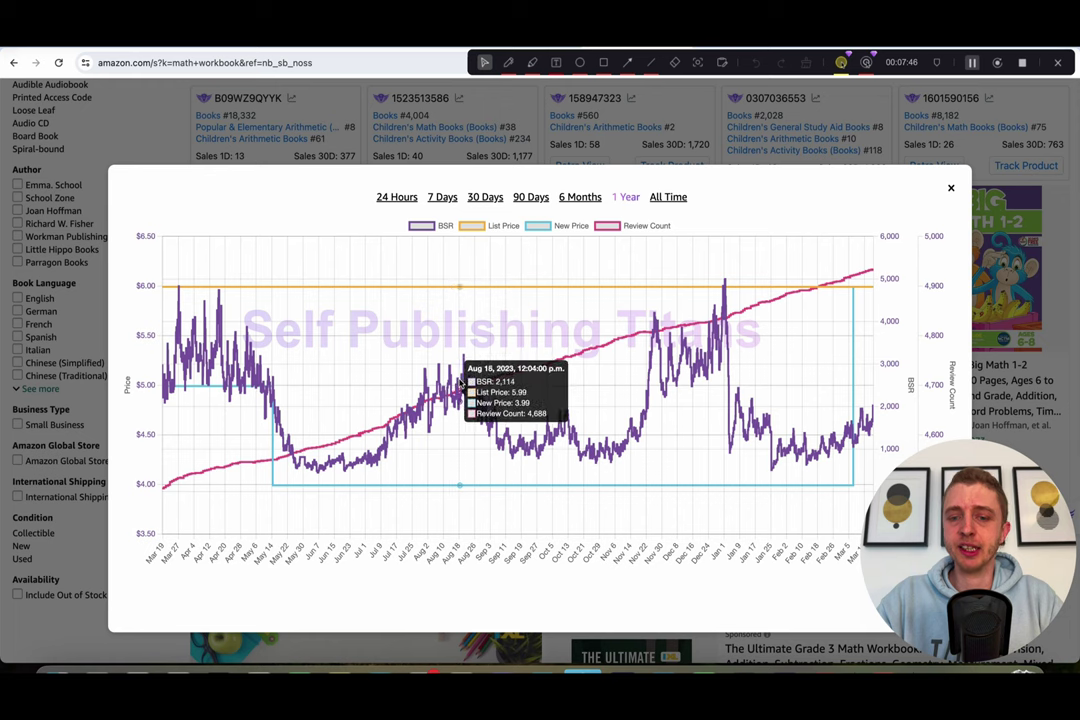
Step: Close the price history chart and check the estimated sales of the School Zone Addition and Subtraction workbook
left_click(951, 190)
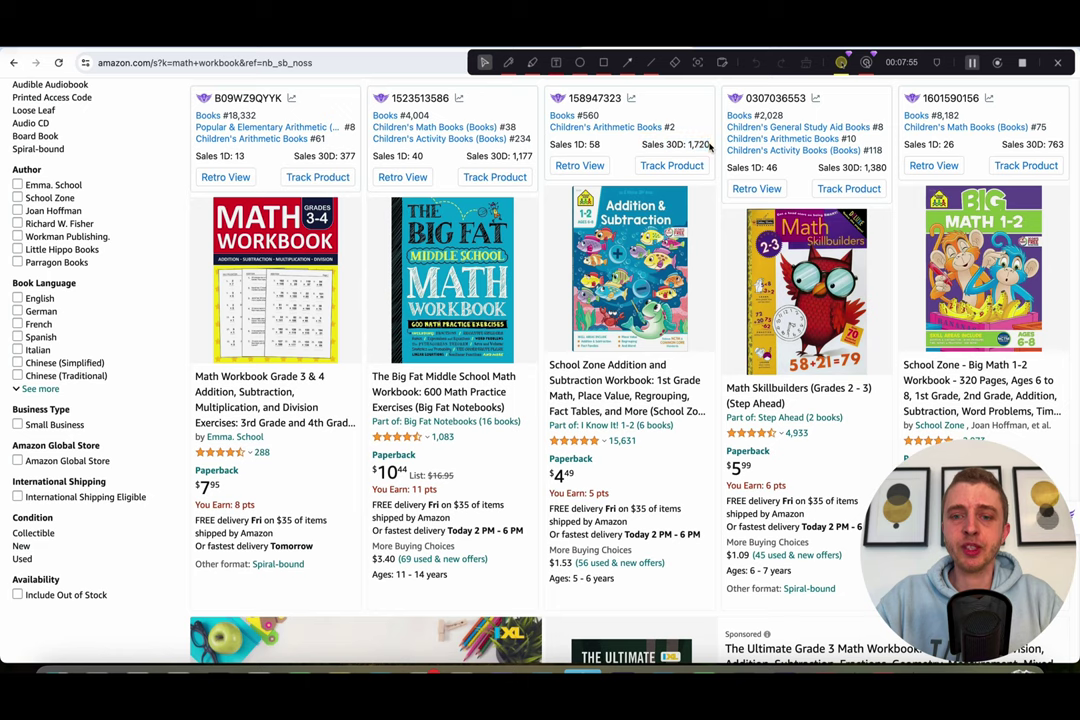
left_click_drag(550, 146, 718, 150)
left_click(718, 150)
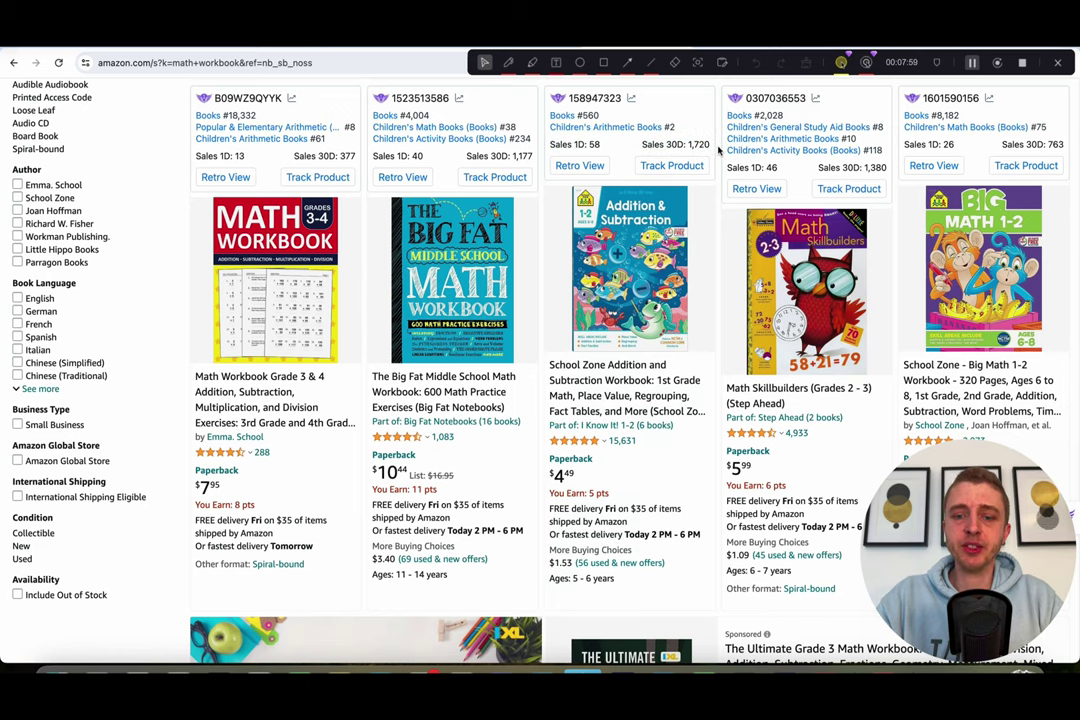
Step: Examine more math workbook search results for their best seller ranks, estimated sales, prices and review counts
scroll(718, 150, "down", 2)
scroll(718, 150, "down", 5)
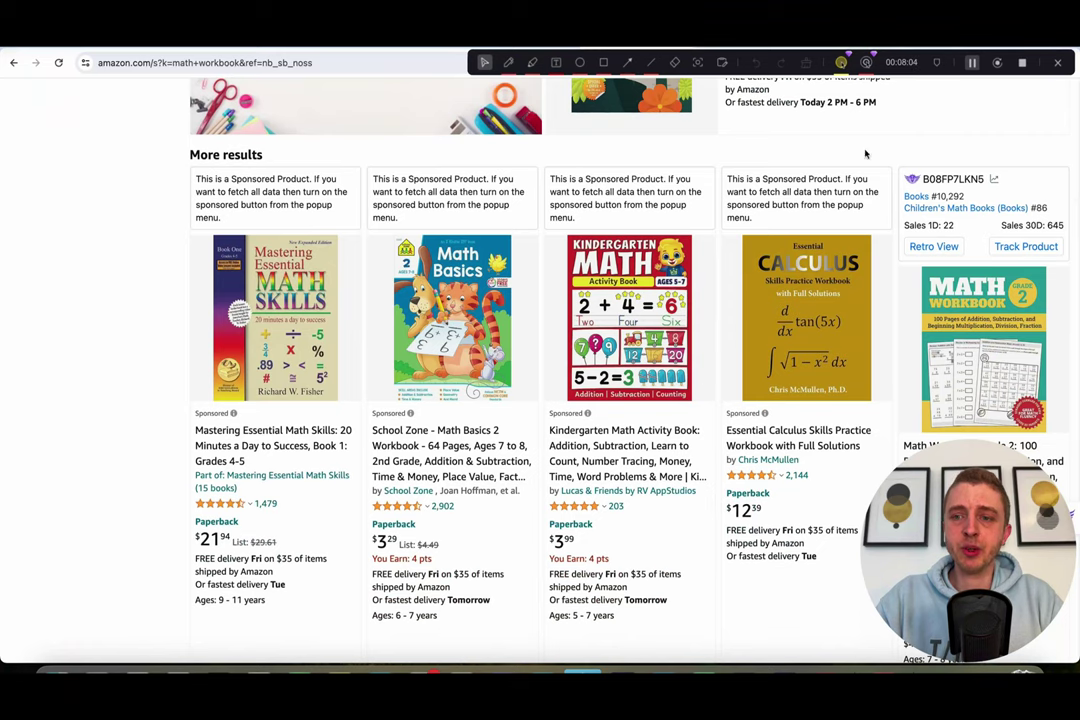
mouse_move(545, 345)
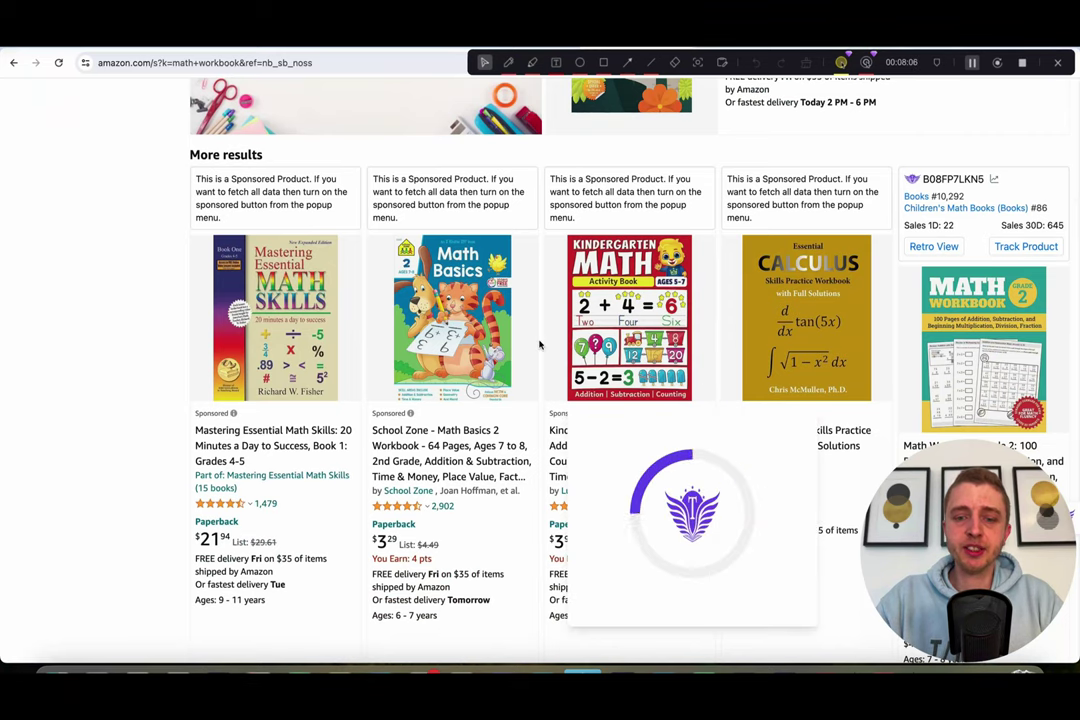
scroll(540, 345, "down", 3)
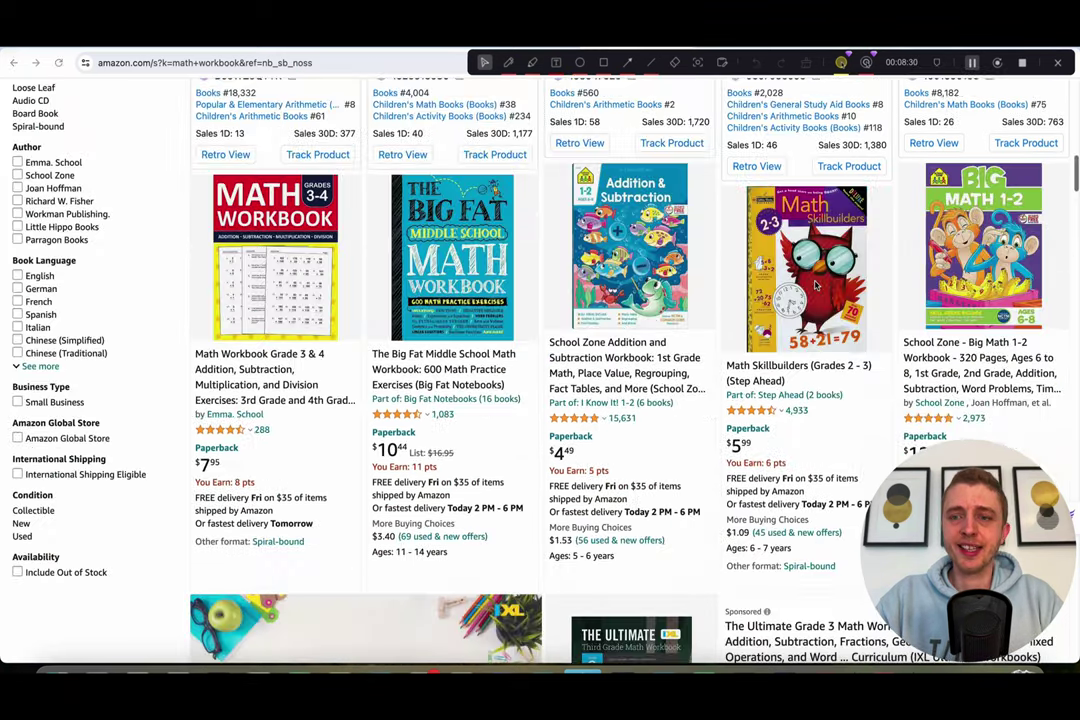
scroll(815, 285, "down", 3)
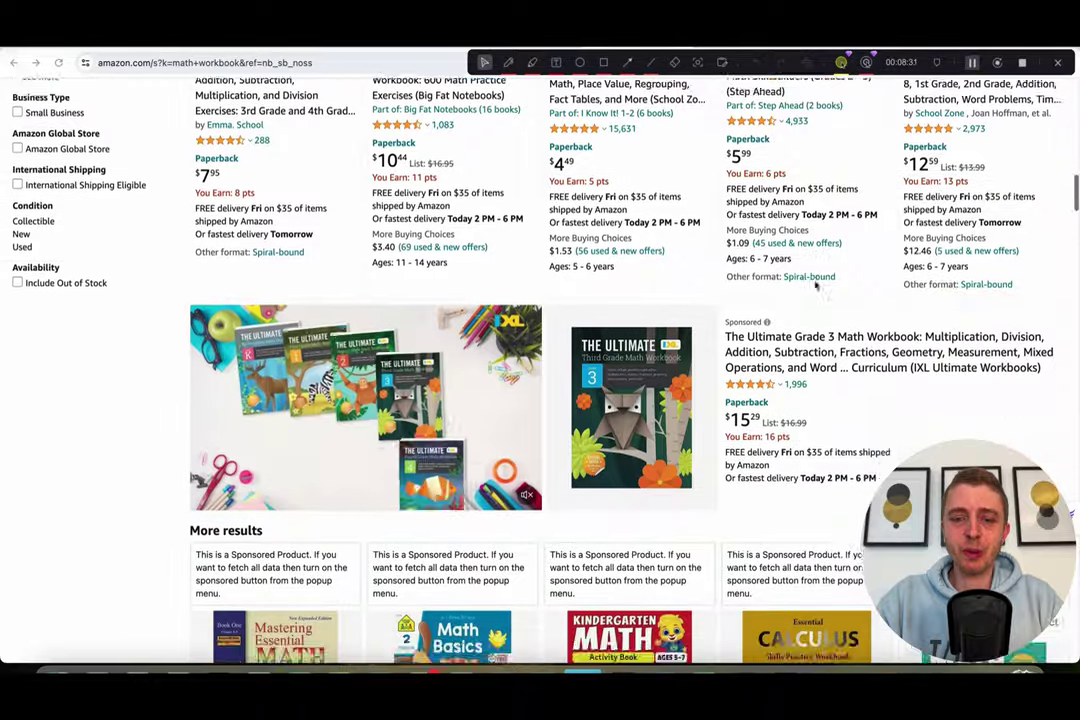
scroll(815, 285, "down", 5)
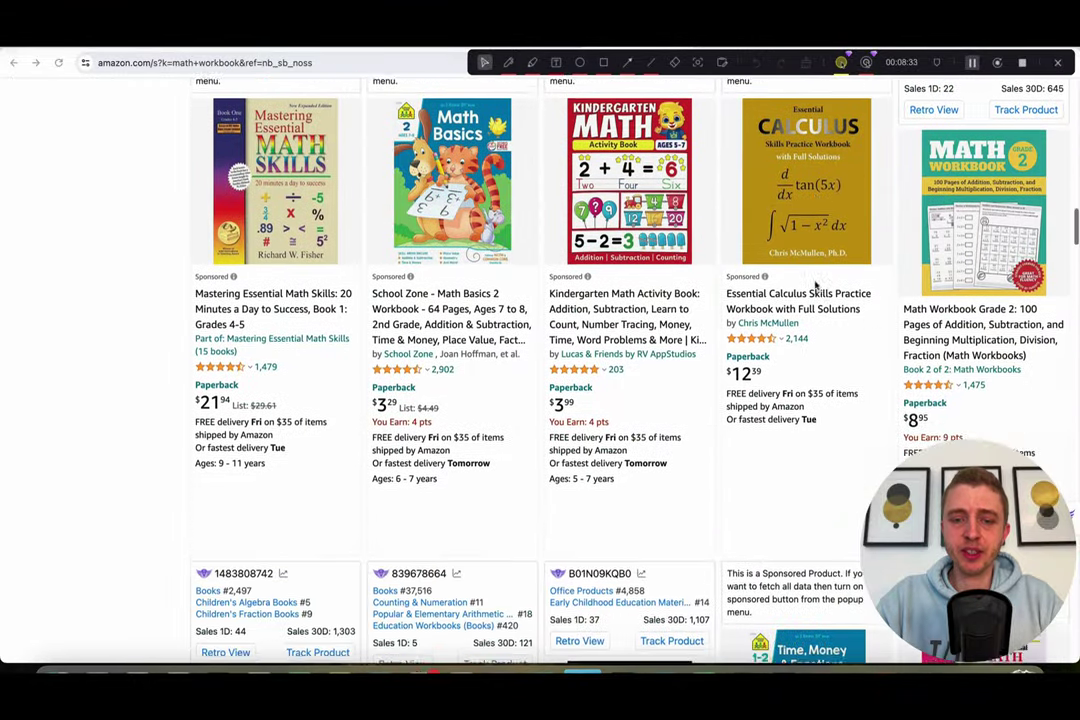
scroll(815, 285, "down", 4)
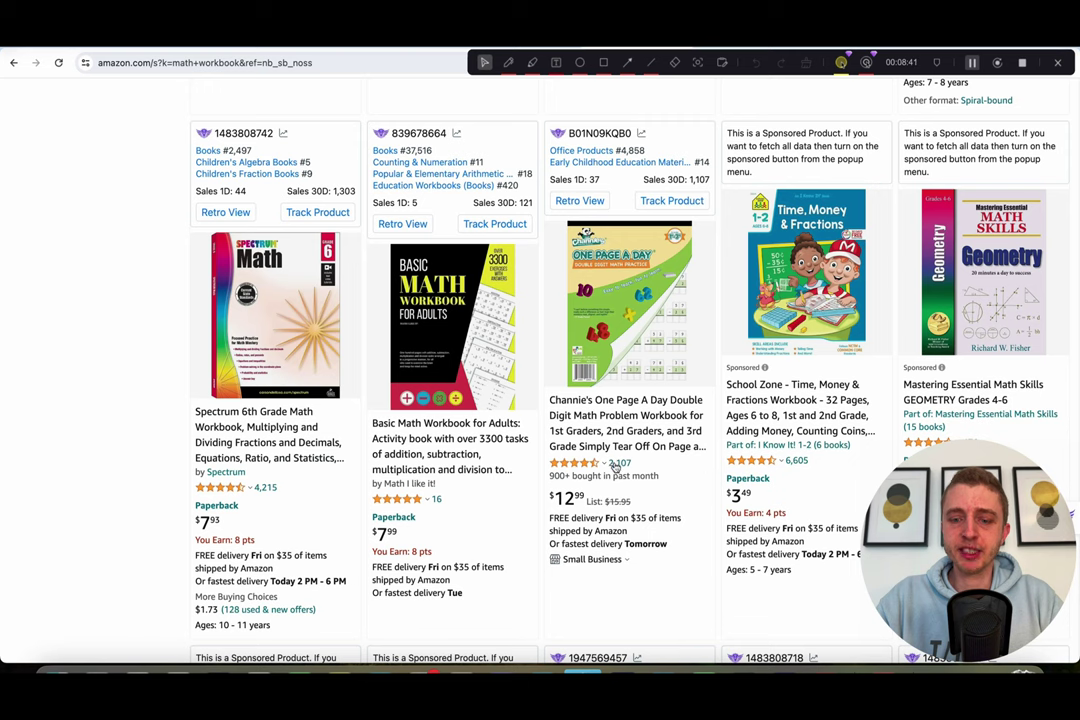
Step: Compare the past-month purchases of Channie's One Page A Day workbook with its estimated 30-day sales
left_click_drag(549, 477, 658, 476)
left_click(550, 476)
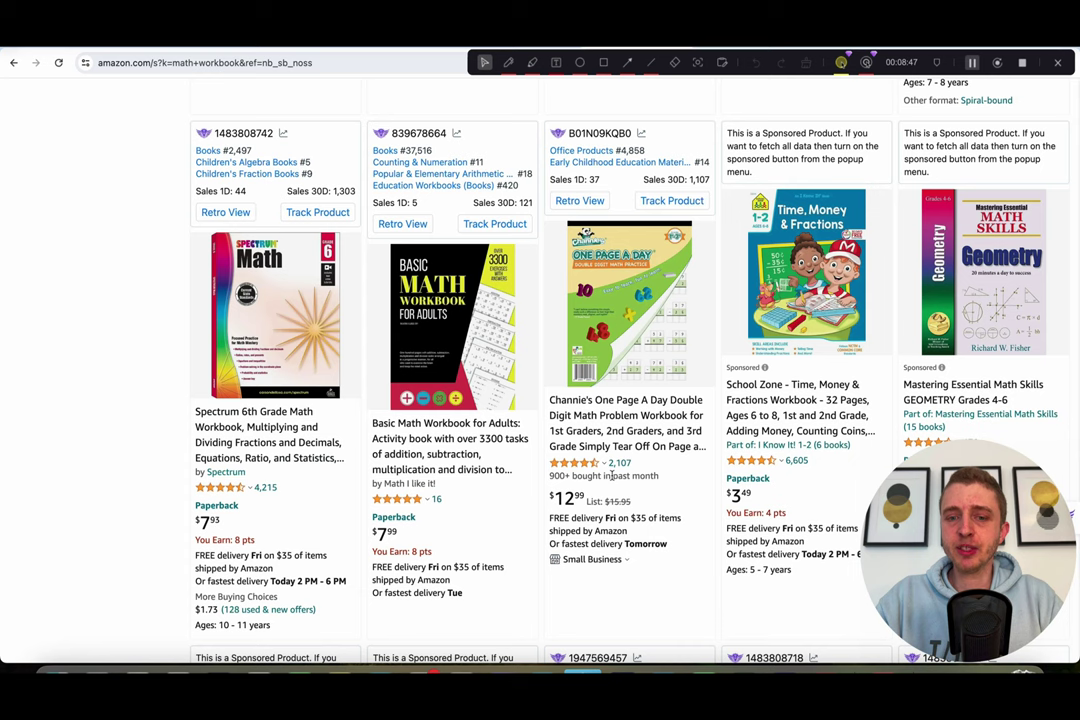
double_click(654, 179)
left_click_drag(684, 179, 715, 183)
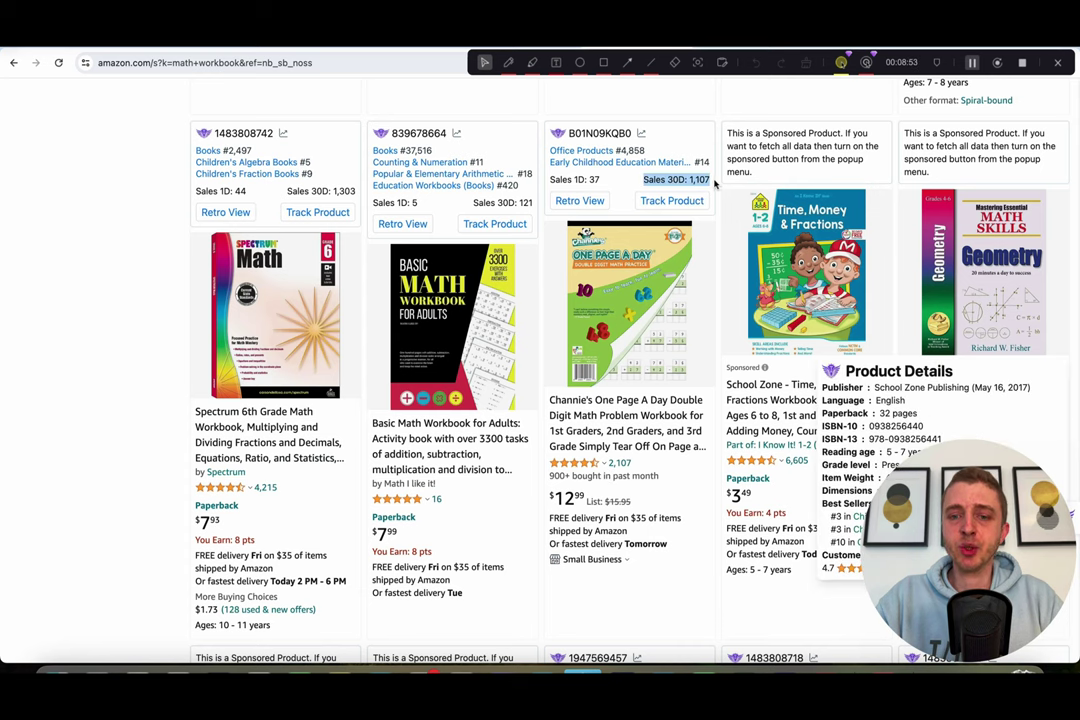
left_click(703, 180)
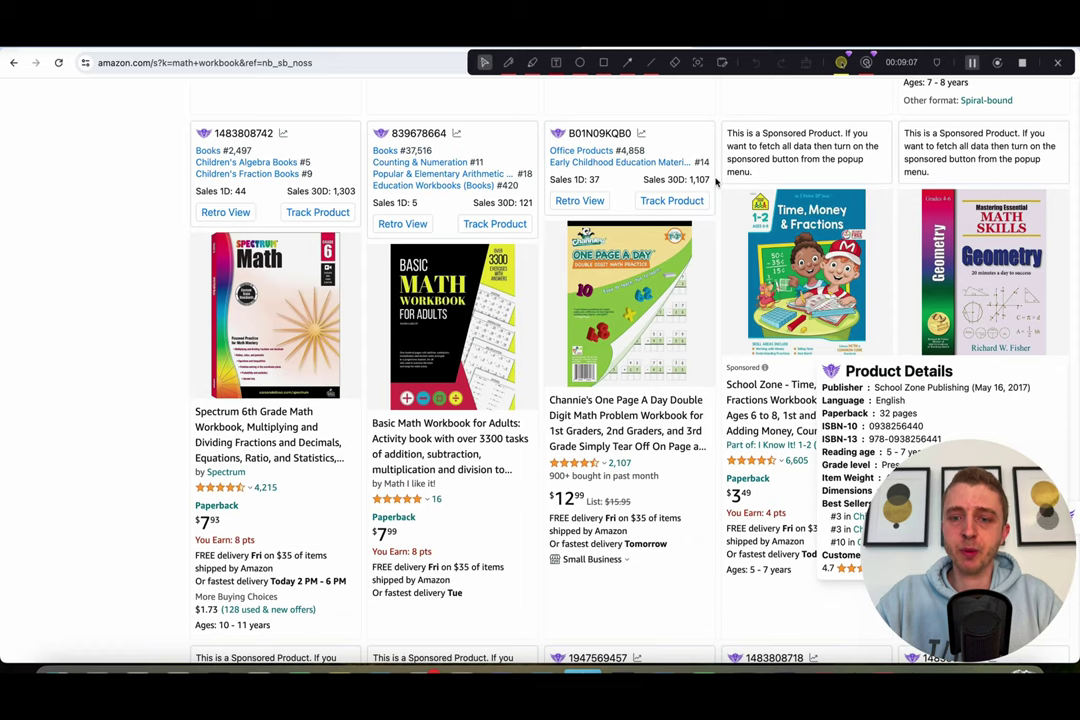
Step: Search Amazon for "activity books" and bring up the related keyword suggestions for that term
scroll(716, 181, "up", 5)
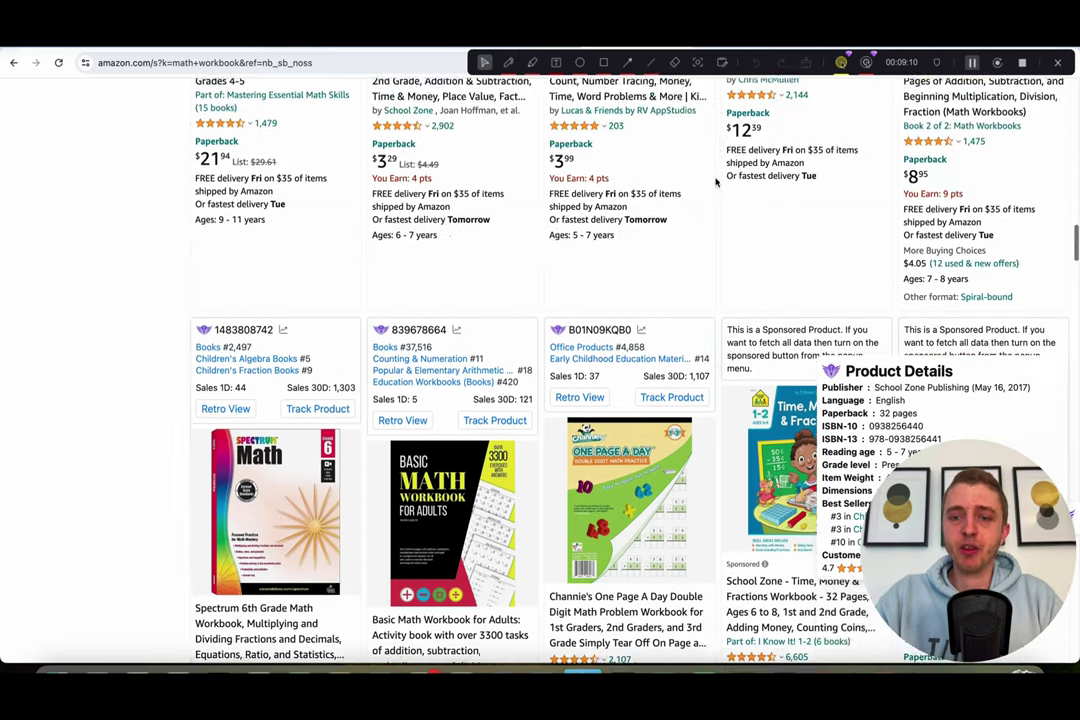
scroll(717, 230, "up", 10)
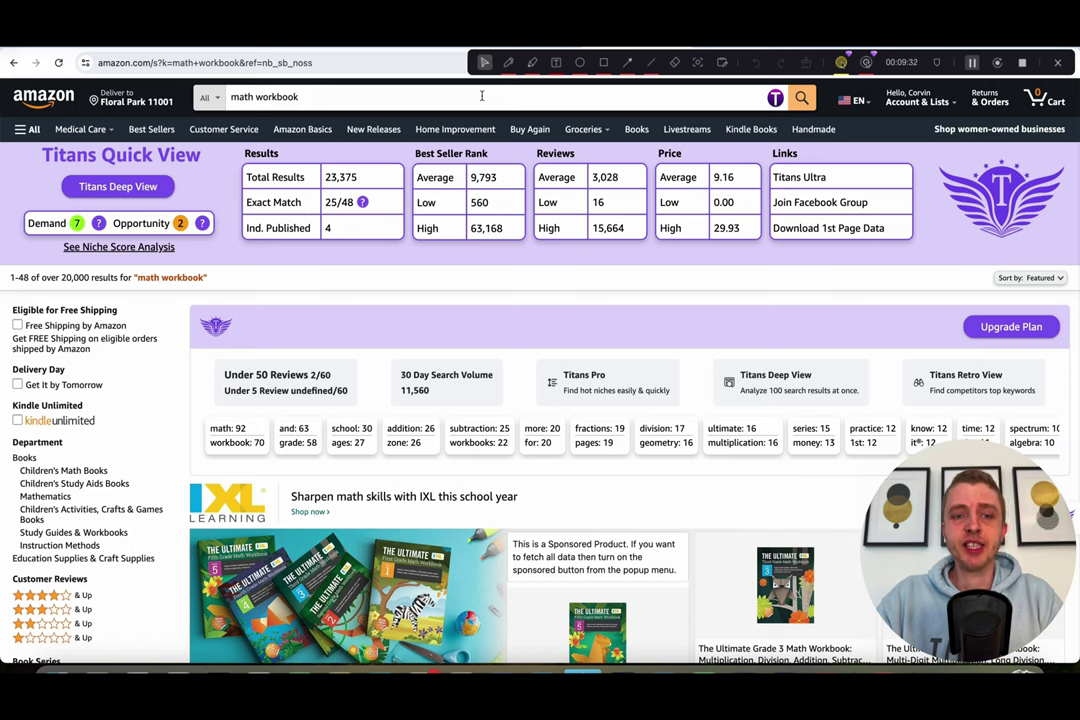
left_click(478, 96)
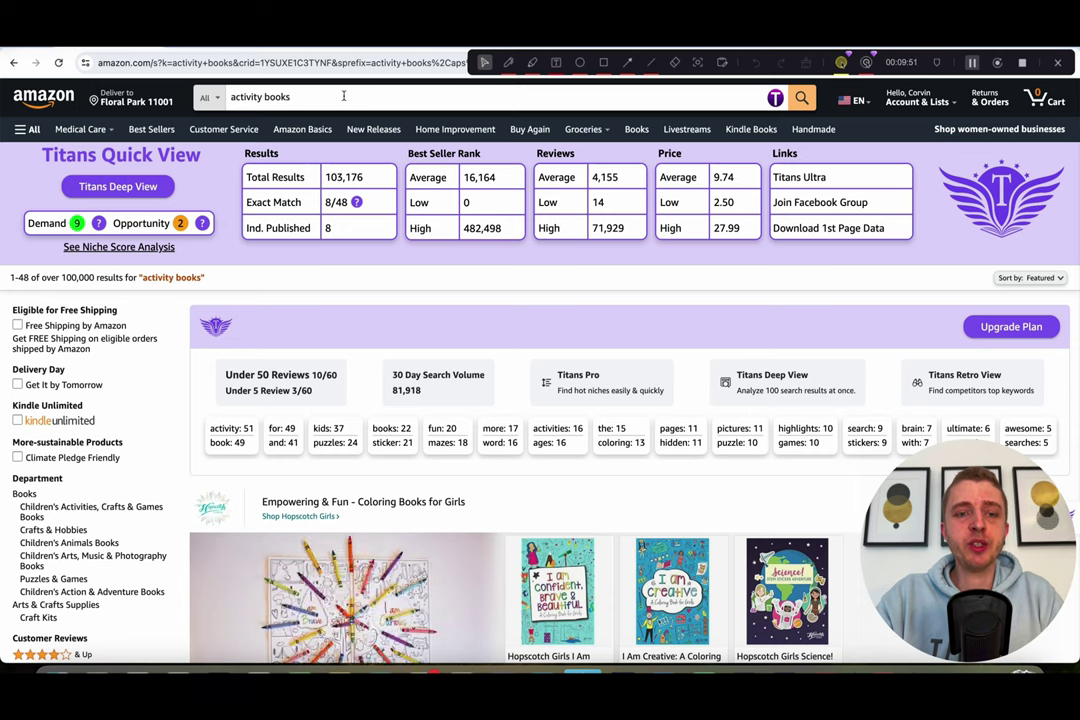
left_click(297, 96)
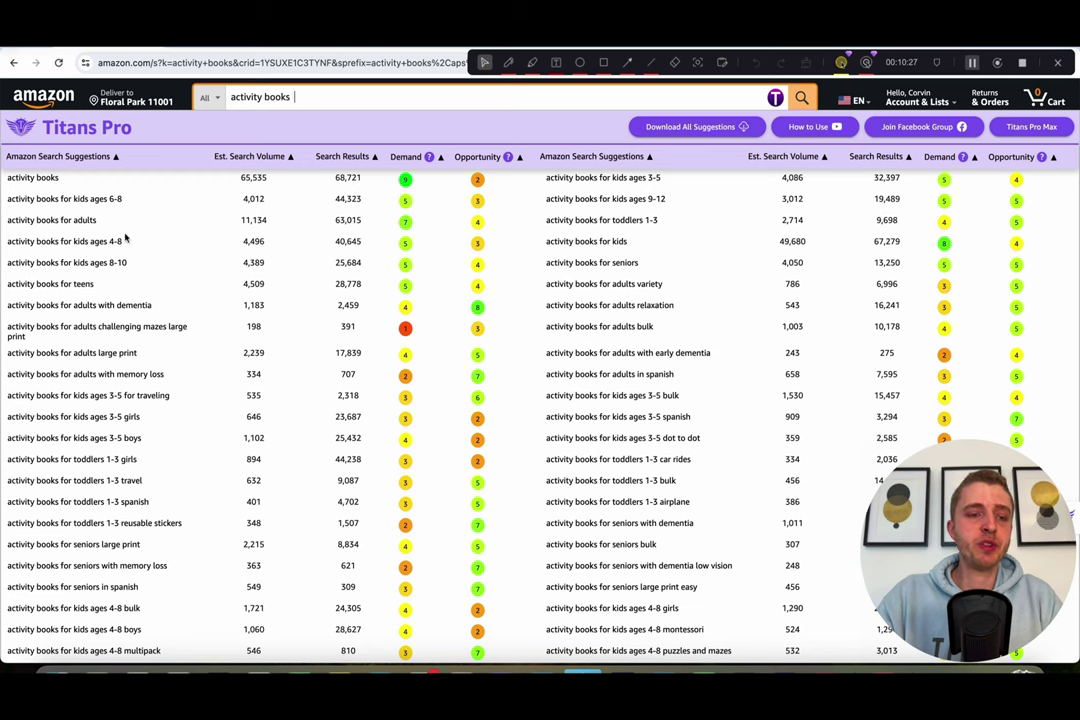
Step: Check the Demand score explanation and examine the activity book keyword suggestions for search volume, demand and opportunity
left_click(428, 156)
left_click(404, 137)
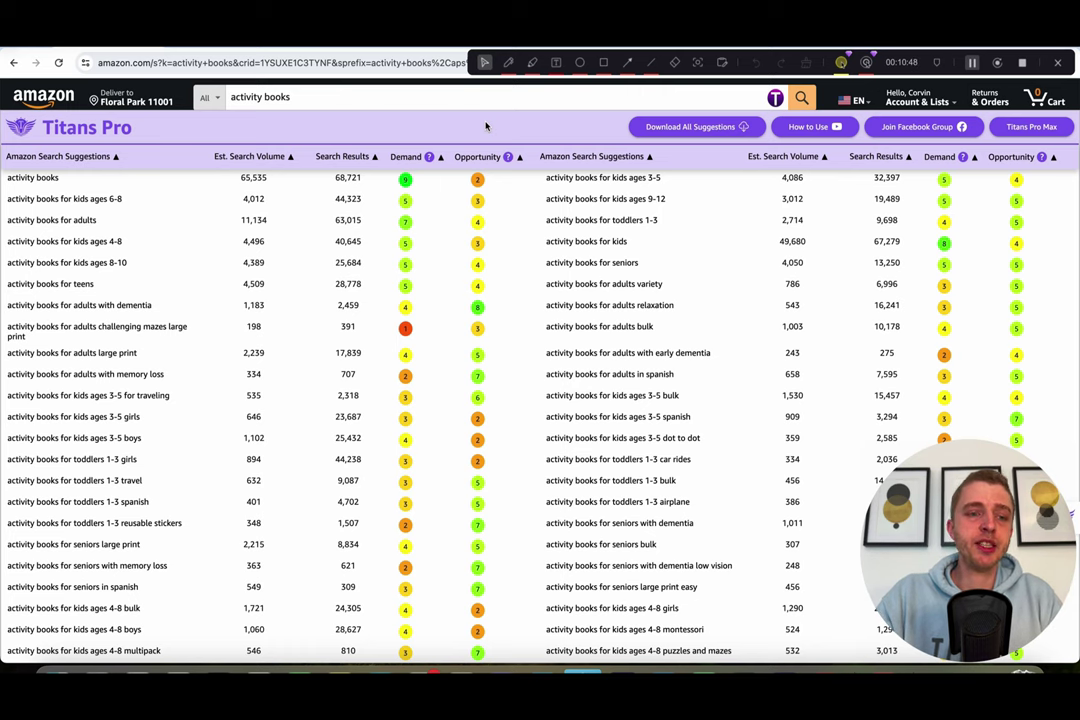
scroll(358, 296, "down", 10)
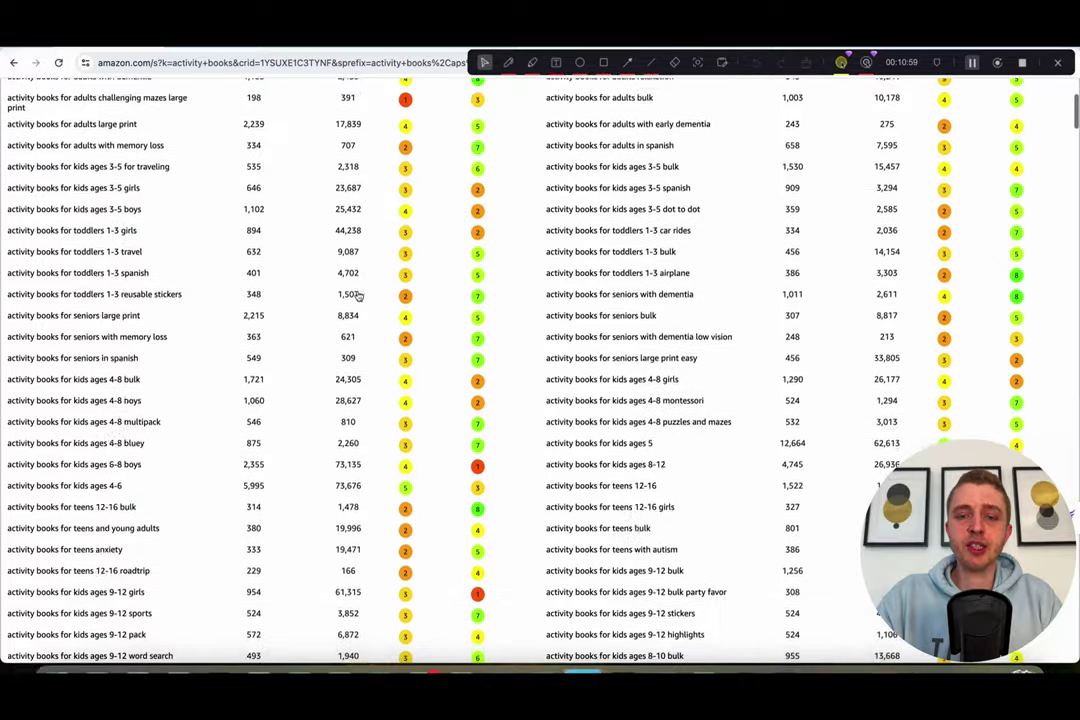
scroll(358, 296, "down", 2)
scroll(358, 296, "up", 2)
scroll(358, 294, "up", 1)
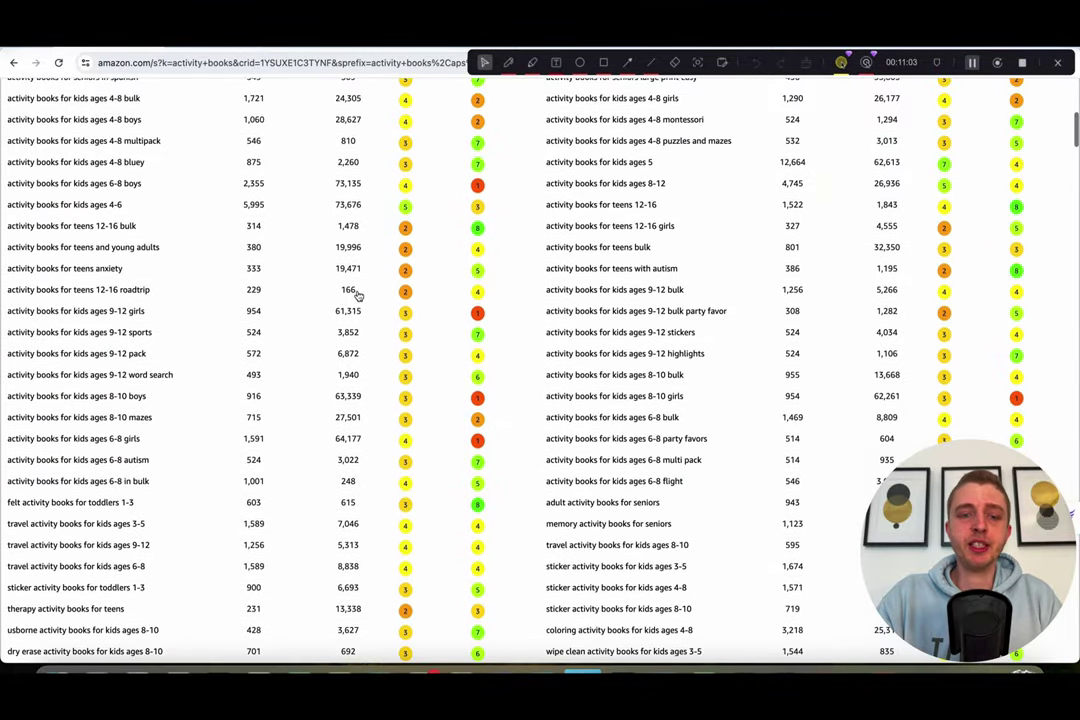
scroll(512, 253, "up", 6)
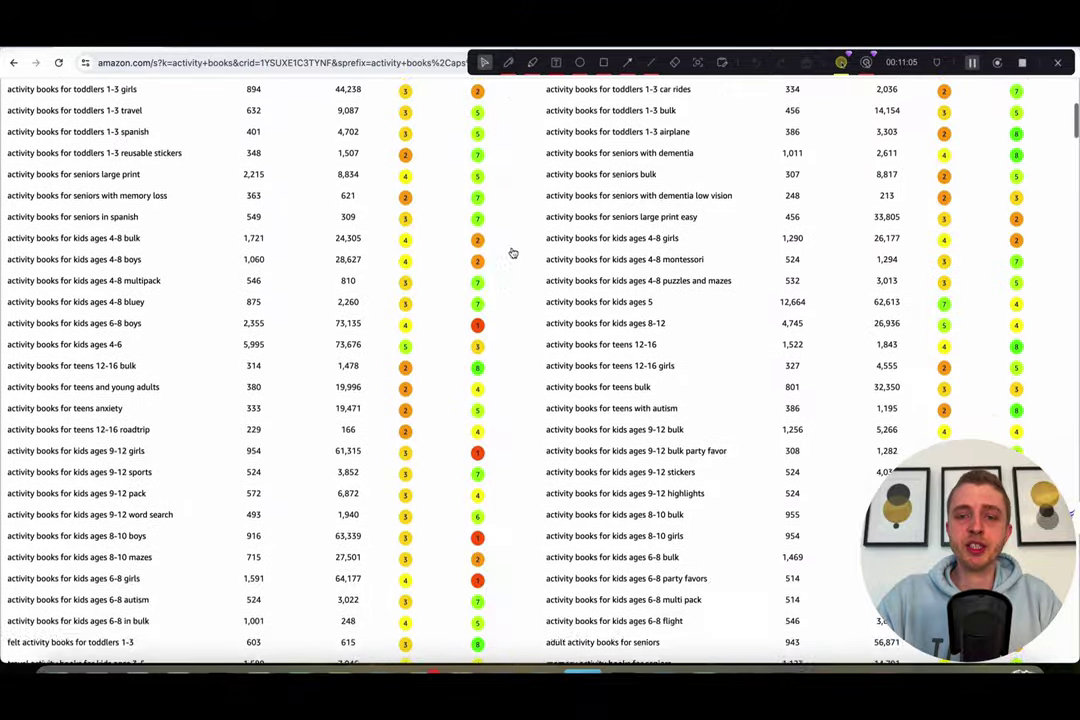
scroll(512, 253, "up", 5)
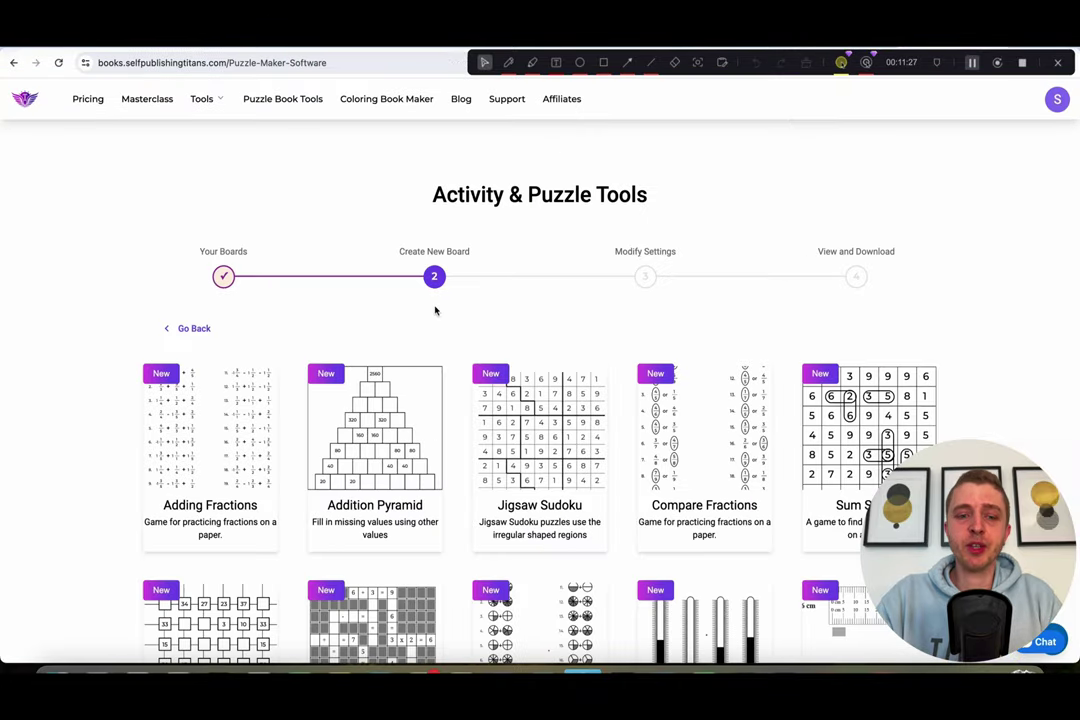
Step: Open the Adding Fractions generator among the activity and puzzle tools and look over its settings
scroll(275, 320, "down", 3)
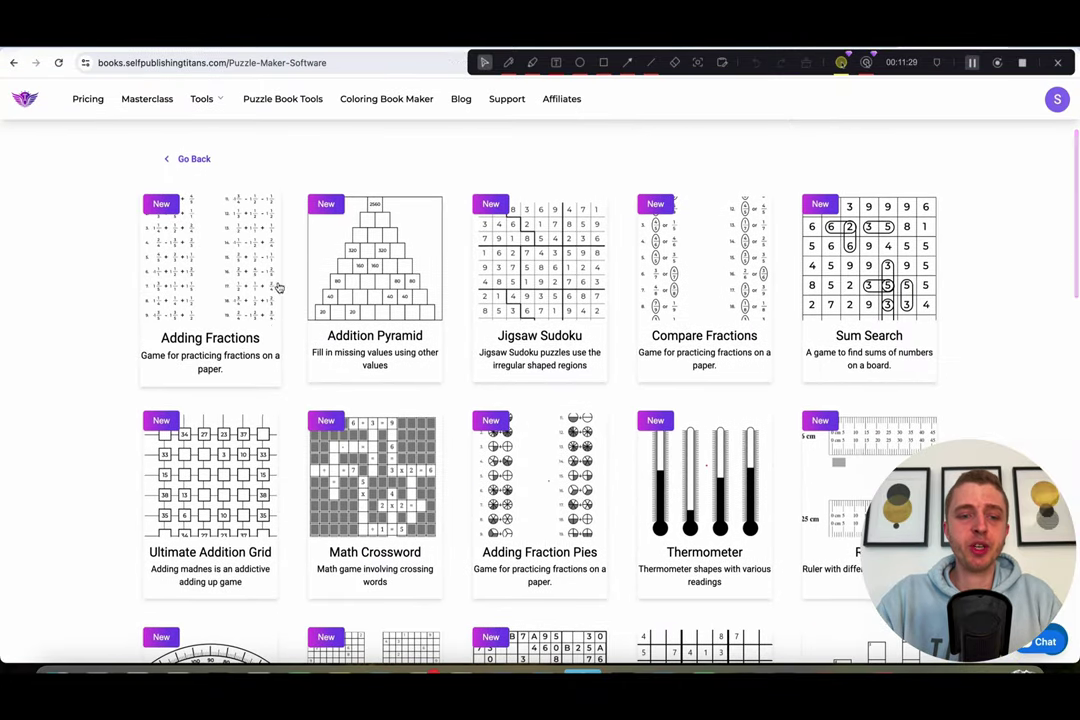
left_click(221, 270)
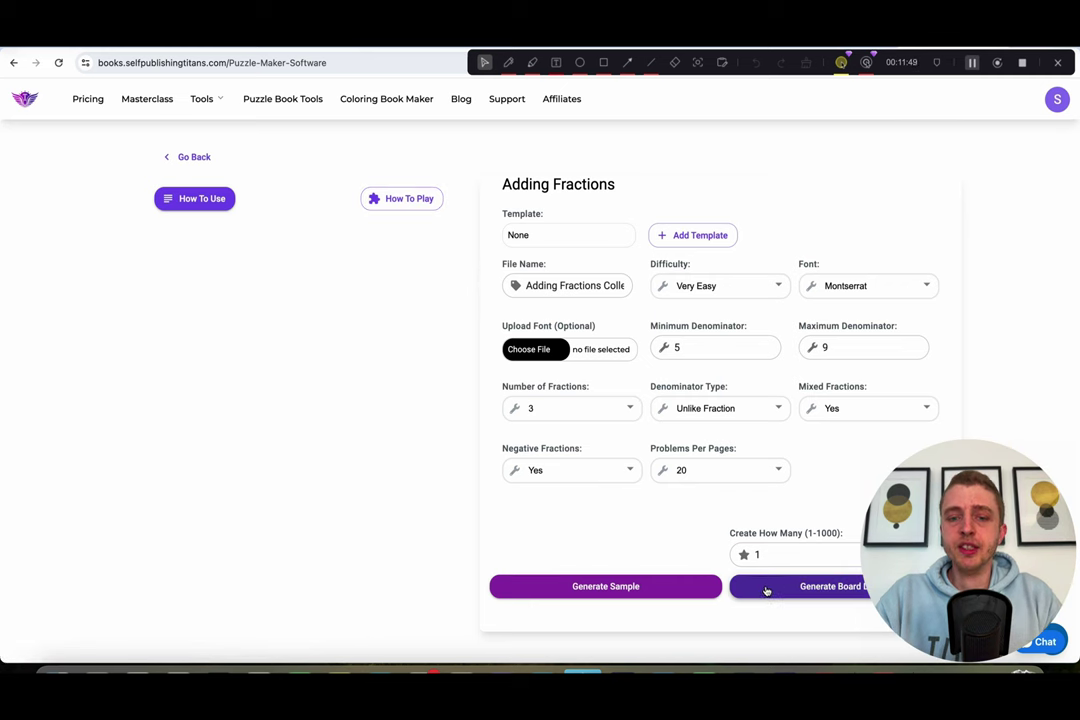
scroll(762, 584, "down", 3)
scroll(762, 584, "up", 2)
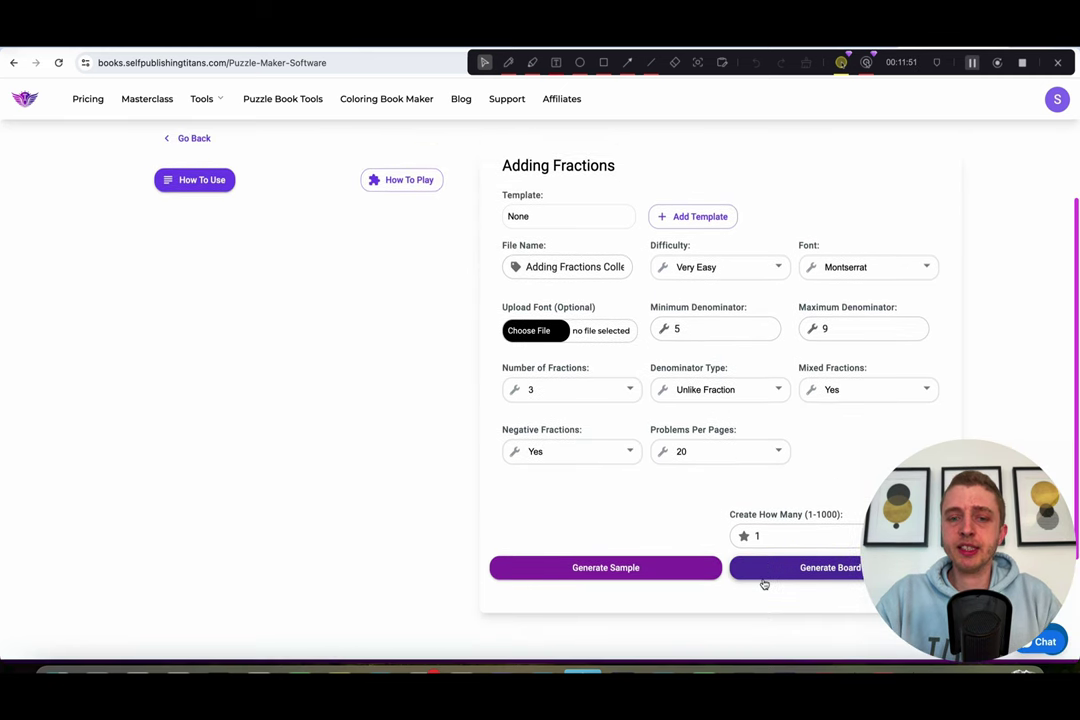
Step: Check the template, difficulty and font options of Adding Fractions, and generate a sample at Very Easy difficulty
left_click(581, 218)
left_click(579, 220)
left_click(654, 272)
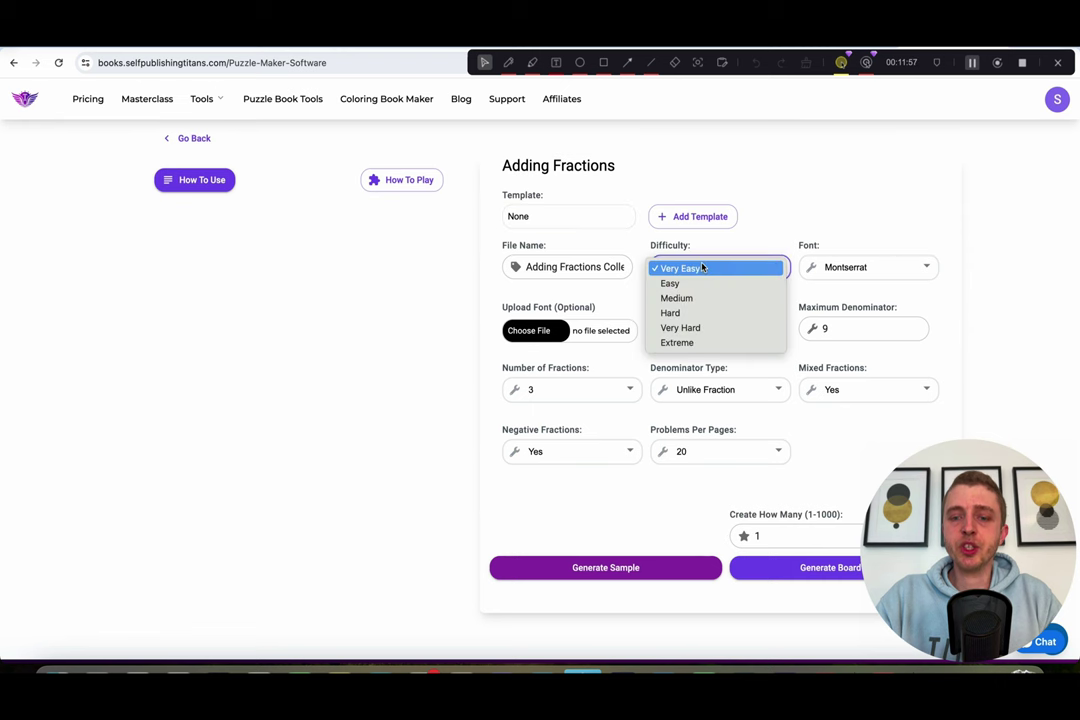
left_click(786, 234)
left_click(762, 270)
left_click(762, 270)
left_click(579, 572)
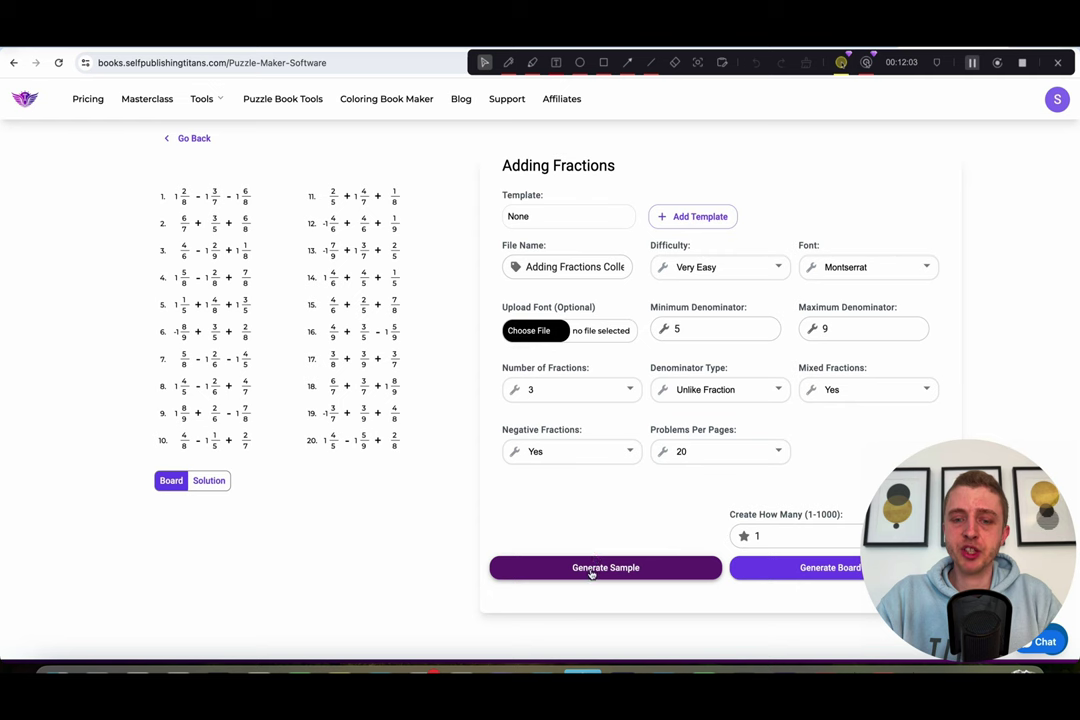
Step: Set the difficulty to Extreme, generate sample worksheets and show their solutions
left_click(718, 267)
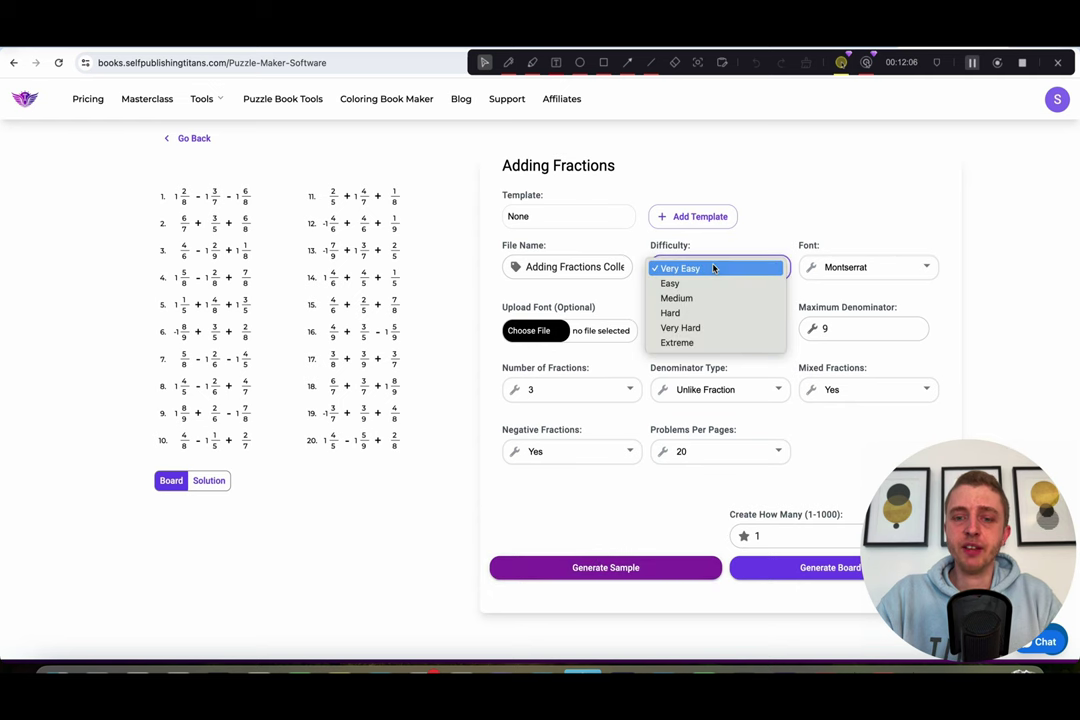
left_click(692, 341)
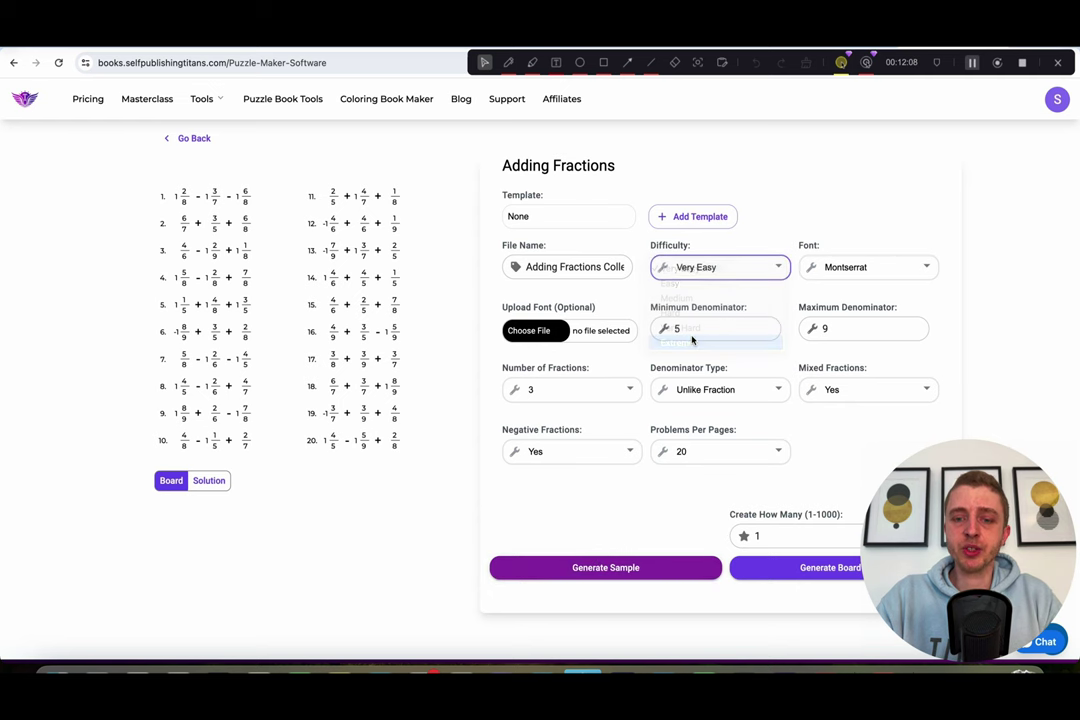
left_click(600, 568)
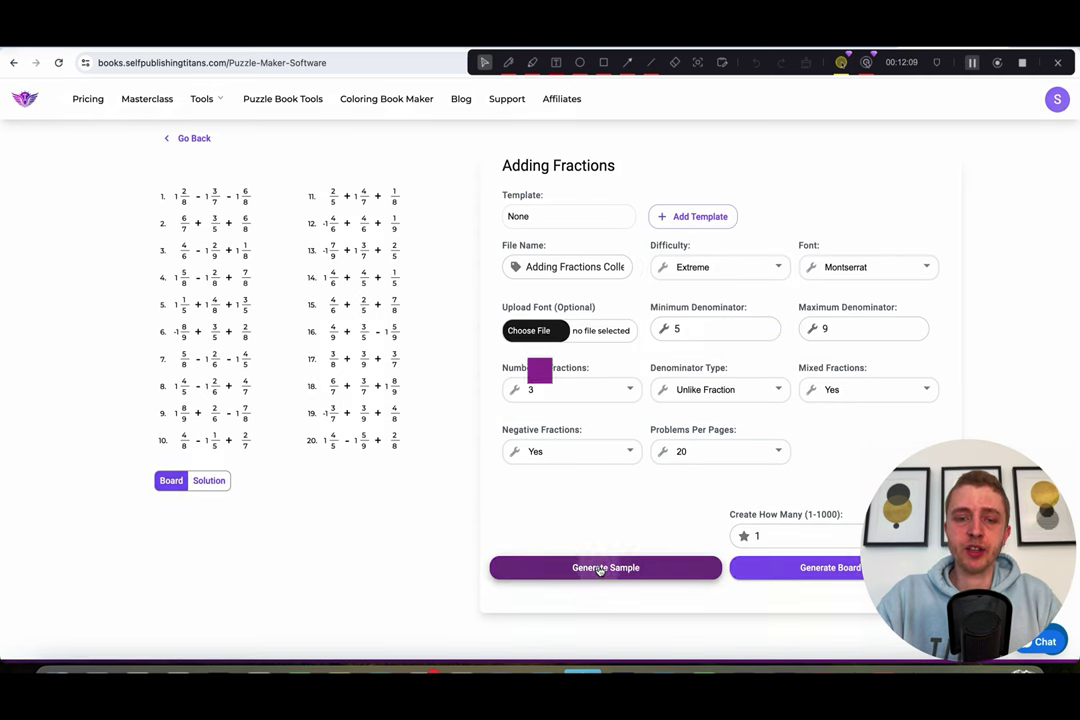
left_click(208, 481)
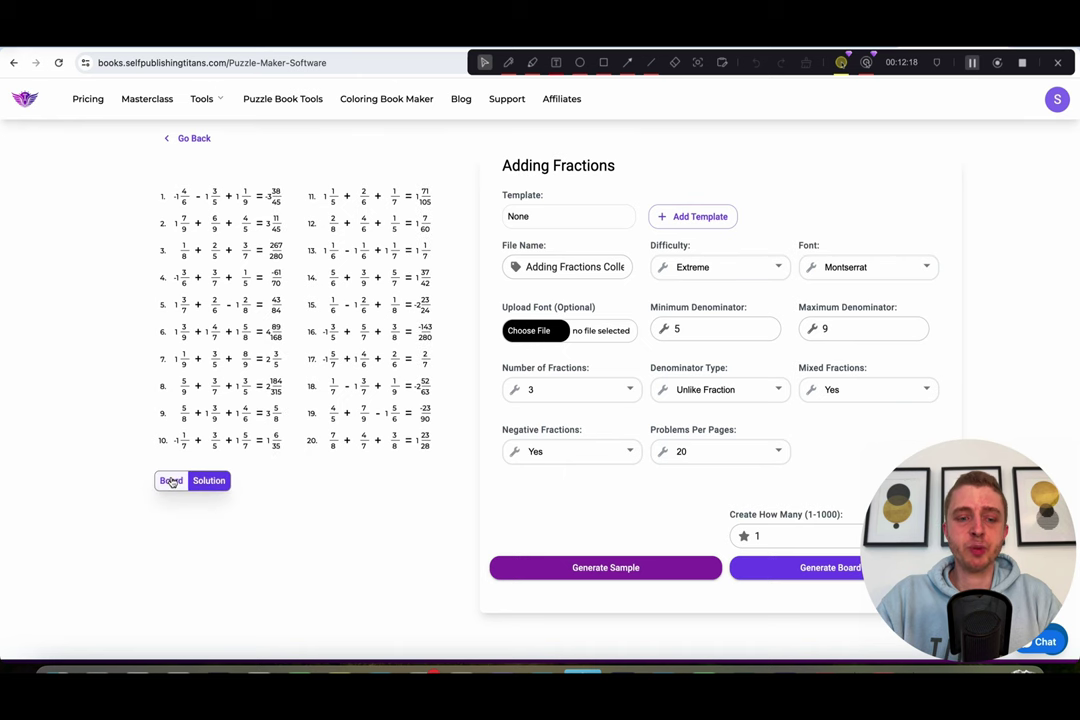
left_click(548, 568)
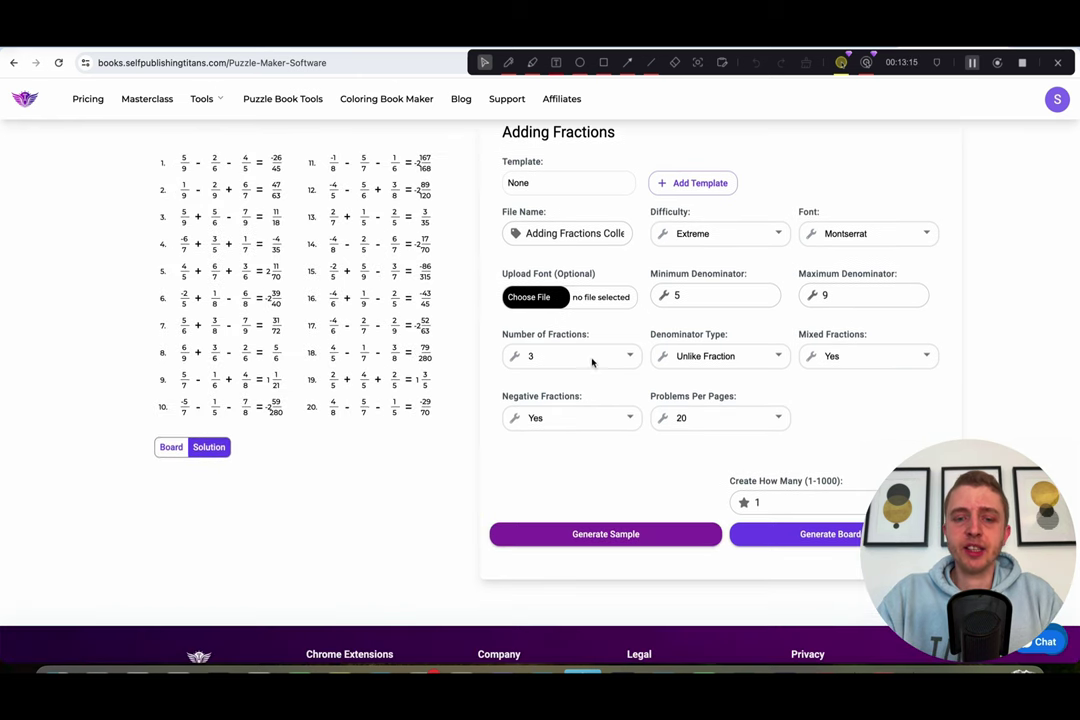
Step: Set the number of fractions per problem to 2 and generate new samples
left_click(560, 356)
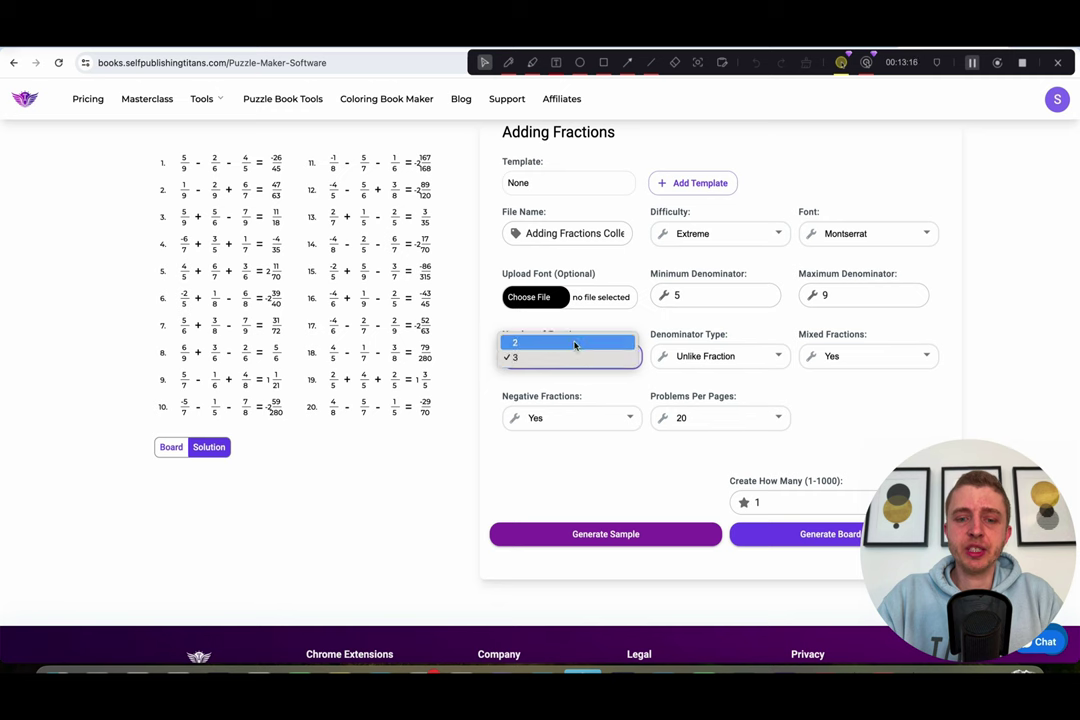
left_click(574, 344)
left_click(558, 534)
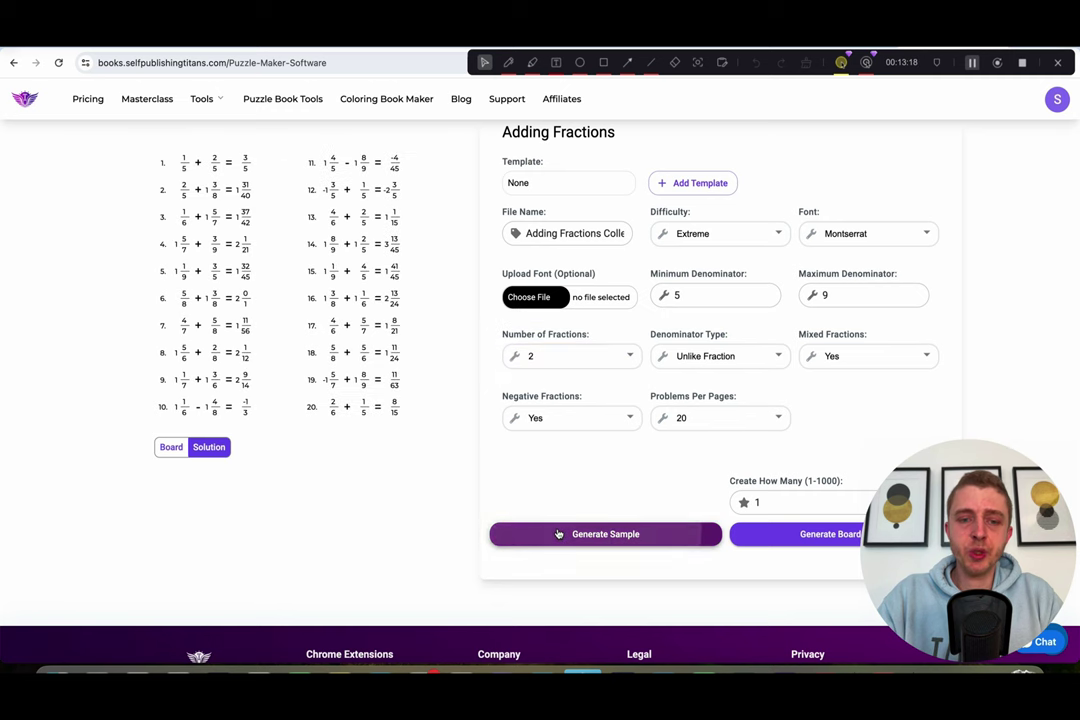
left_click(548, 538)
left_click(548, 538)
Step: Set Negative Fractions to No and generate a sample without negative values
left_click(552, 423)
left_click(545, 434)
left_click(542, 536)
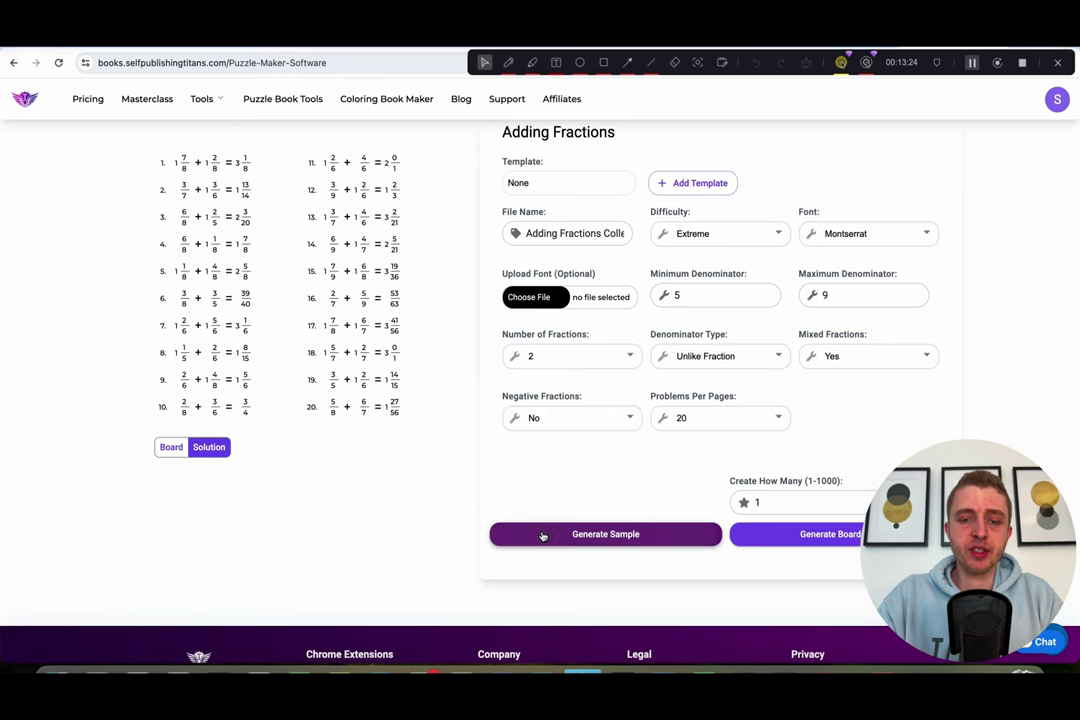
Step: Set the problems per page to 24 and regenerate the sample worksheet
left_click(684, 416)
left_click(682, 405)
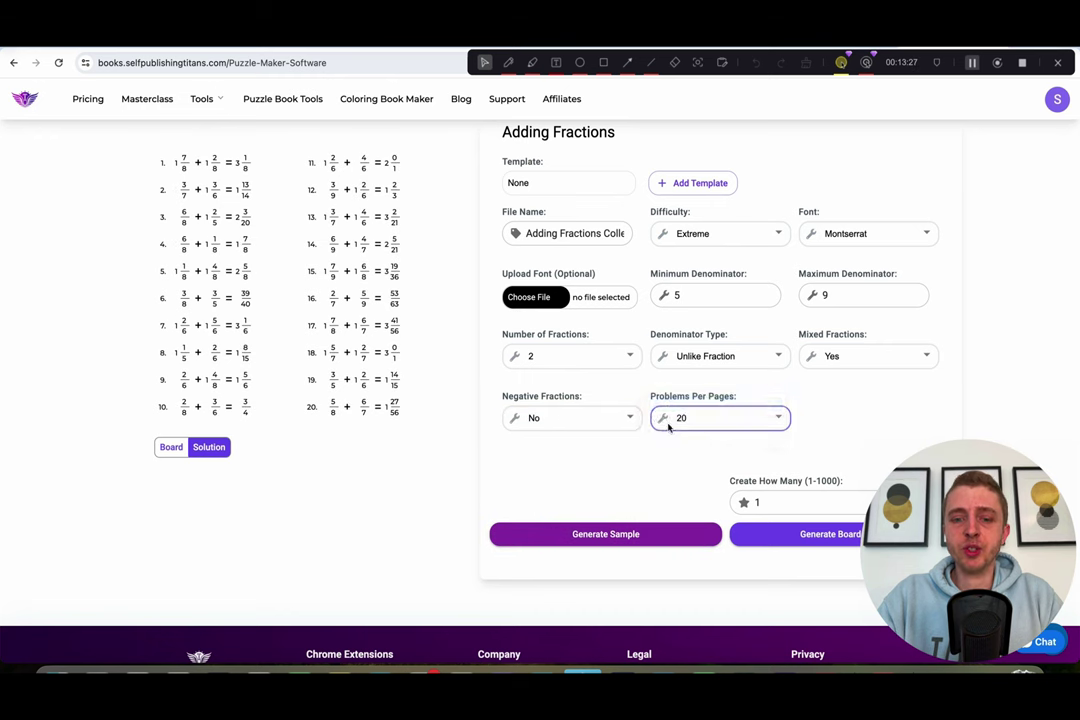
left_click(577, 535)
left_click(702, 417)
left_click(687, 448)
left_click(613, 535)
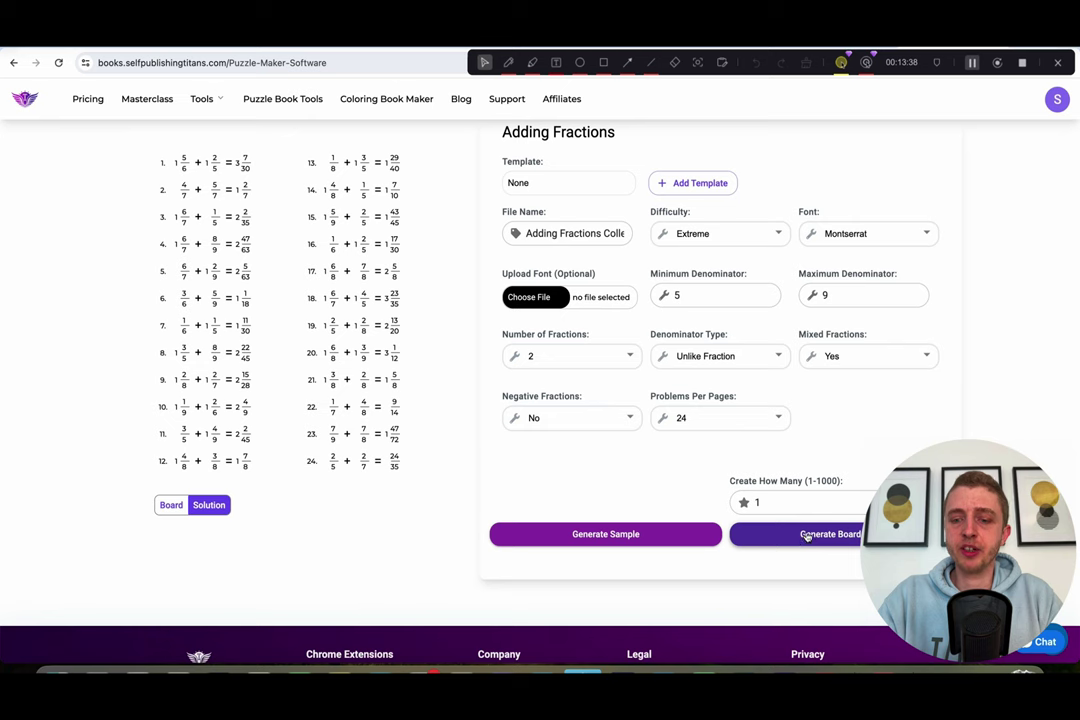
Step: Set the number of Adding Fractions boards to create to 10 and return to the list of puzzle tools
left_click(789, 500)
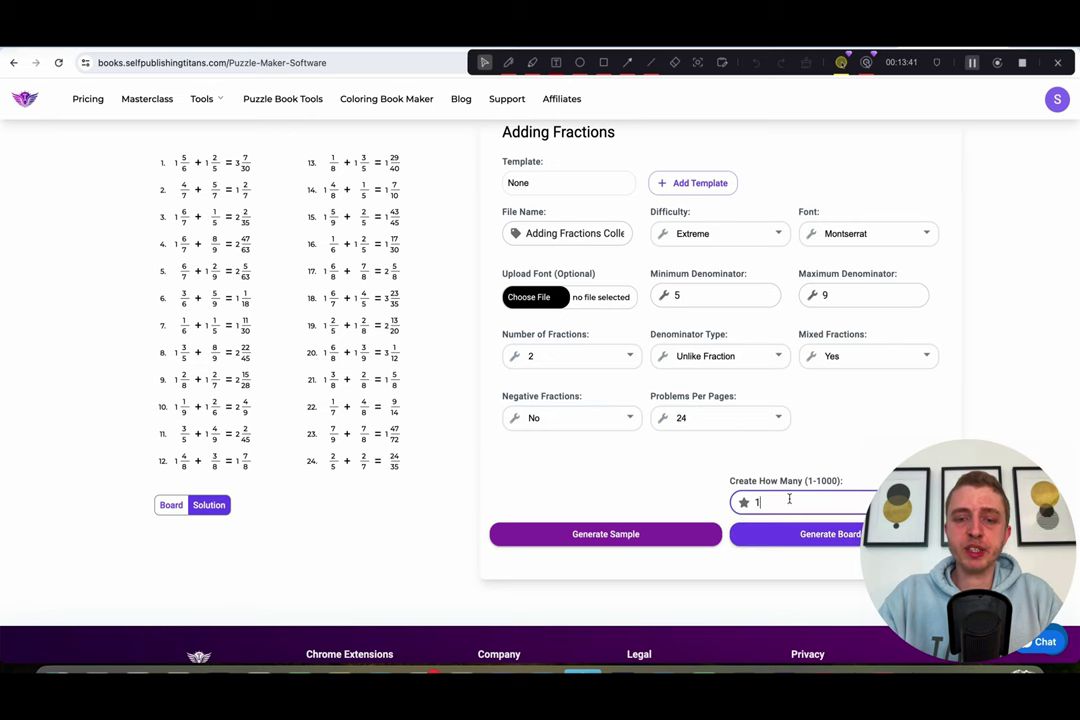
type("0")
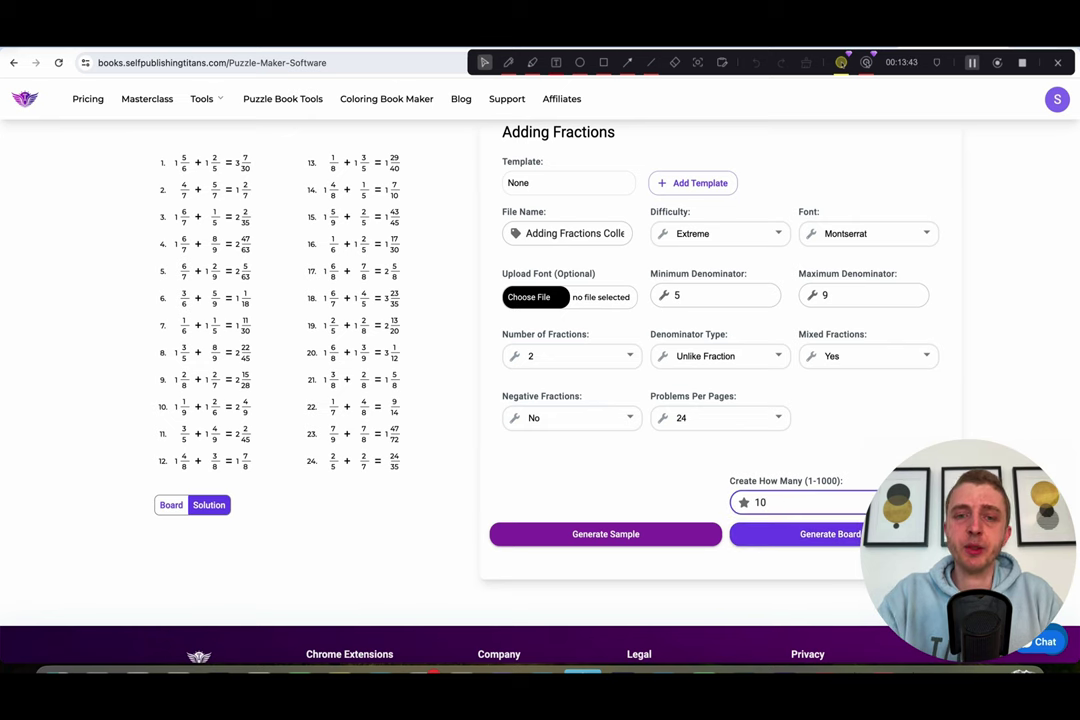
scroll(483, 347, "up", 2)
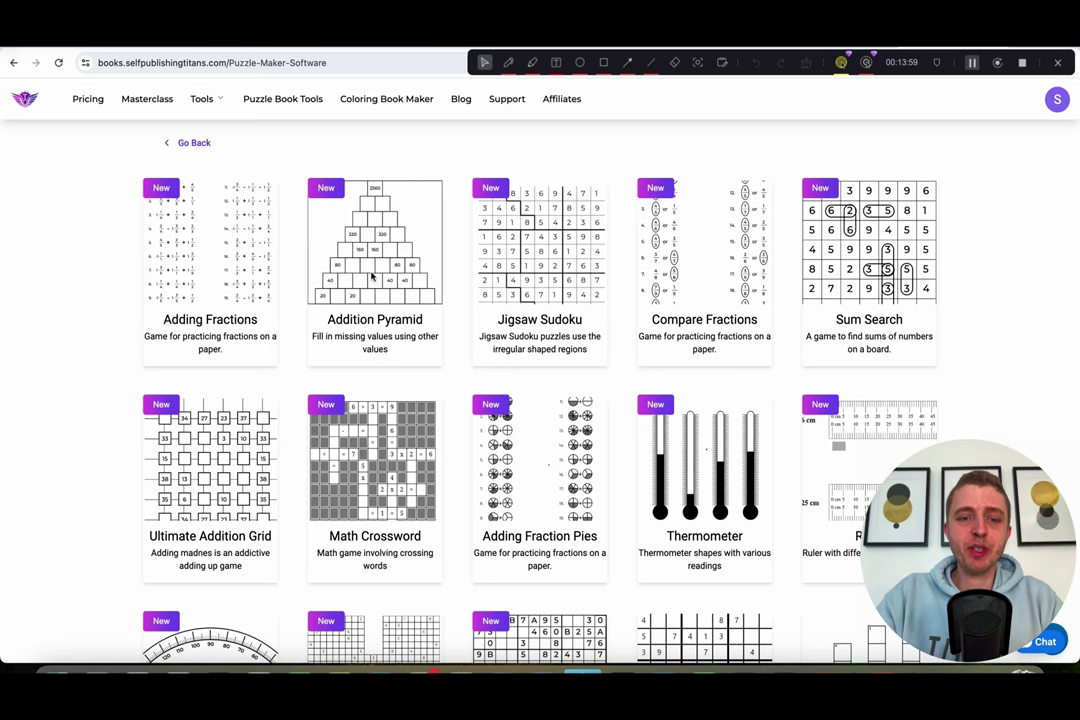
Step: Open the Addition Pyramid tool, generate a sample pyramid and compare its board with the solution
left_click(372, 277)
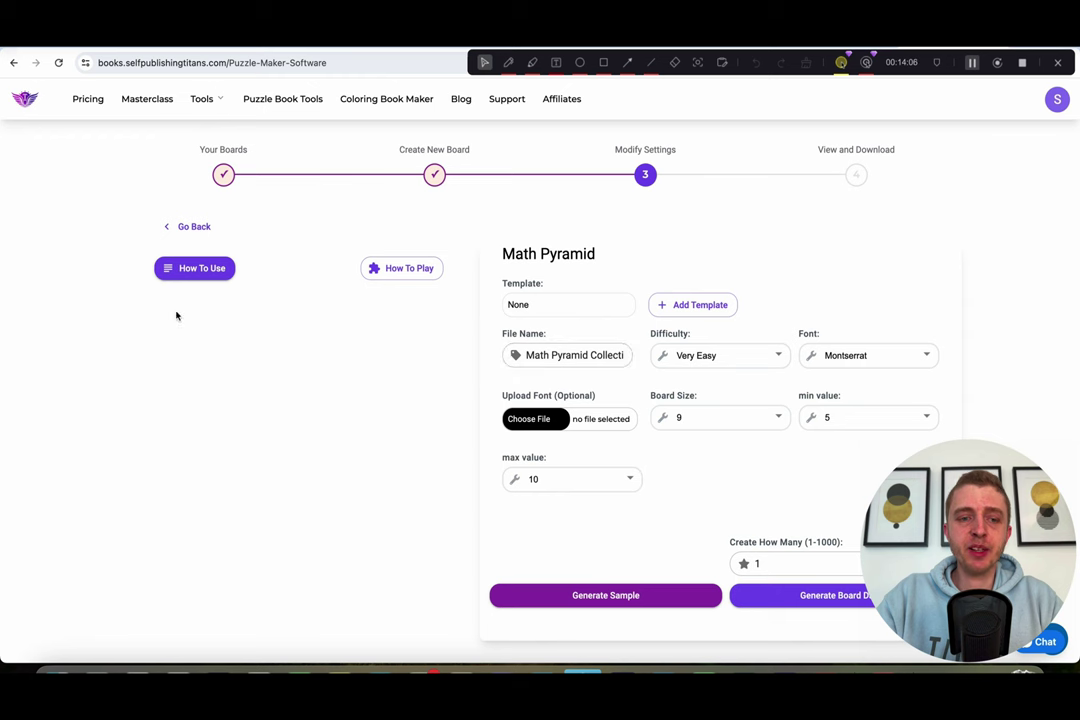
left_click(646, 597)
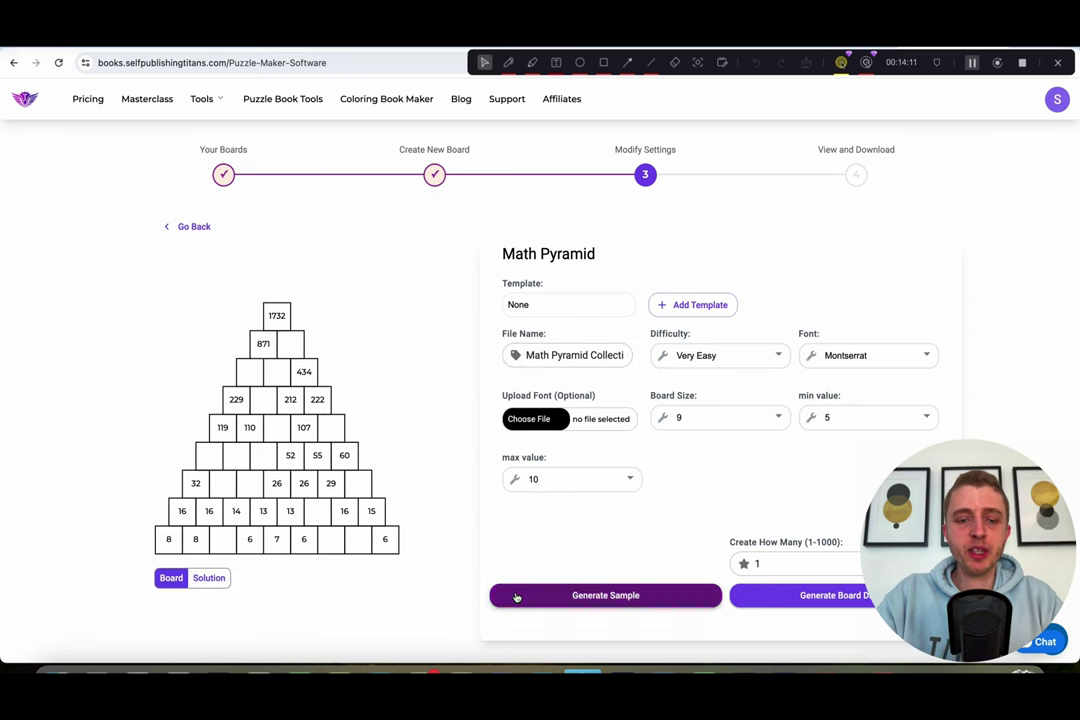
left_click(209, 578)
left_click(171, 578)
scroll(351, 455, "down", 1)
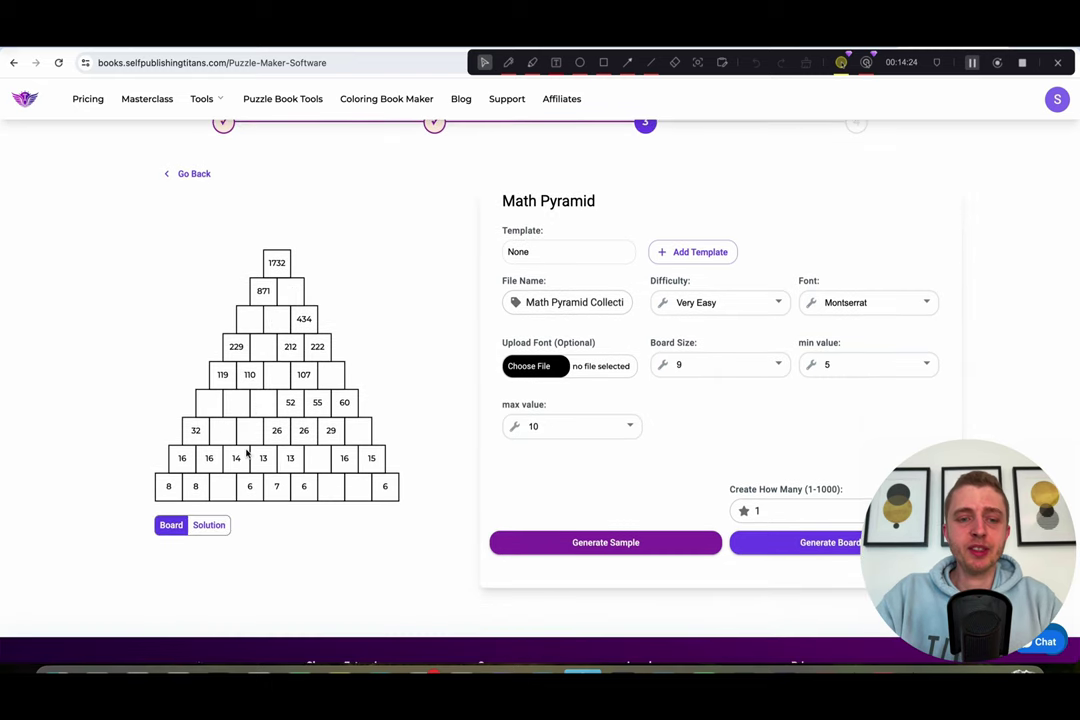
left_click(206, 527)
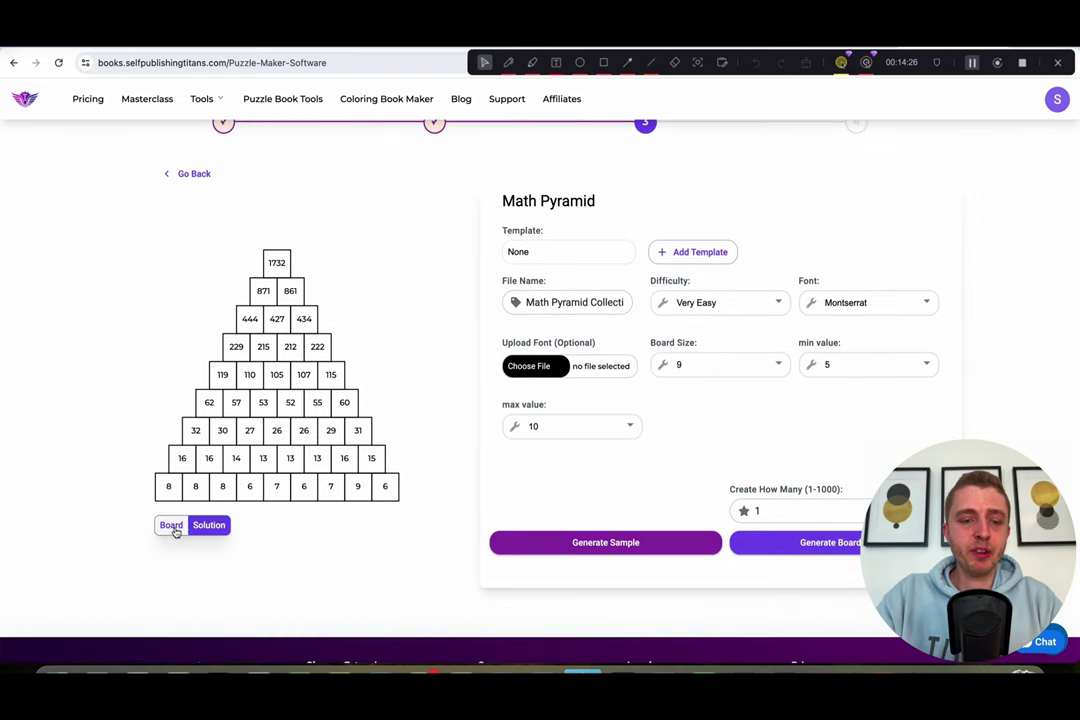
left_click(174, 530)
Step: Set the pyramid difficulty to Easy, generate a sample and show its solution
left_click(706, 306)
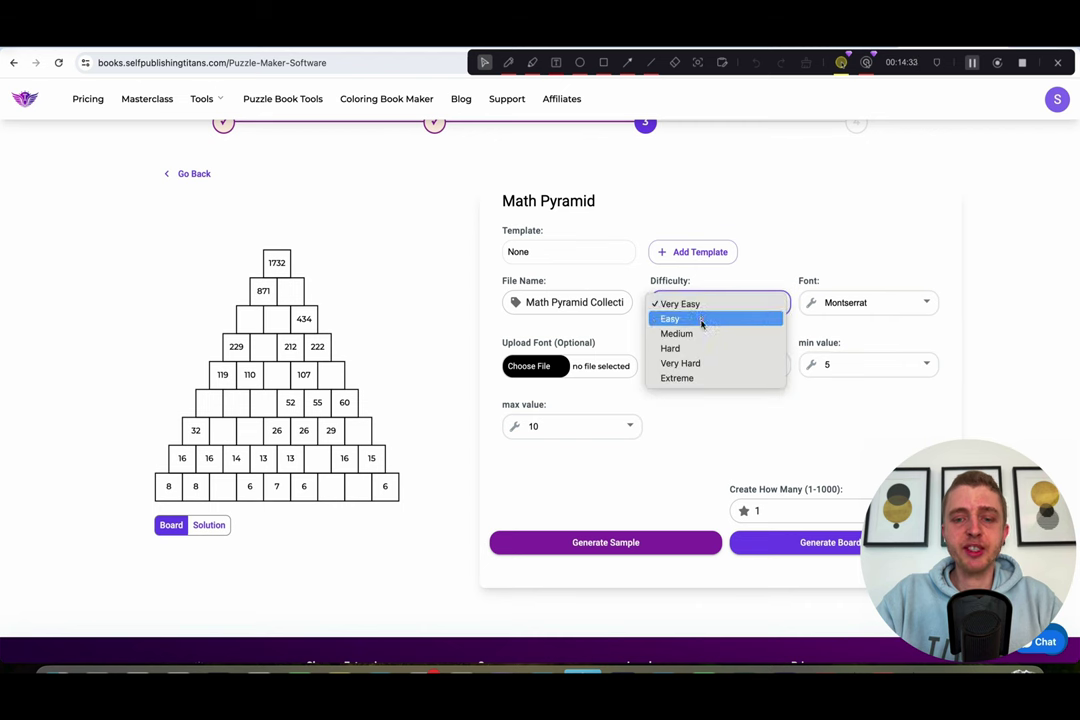
left_click(705, 378)
left_click(507, 546)
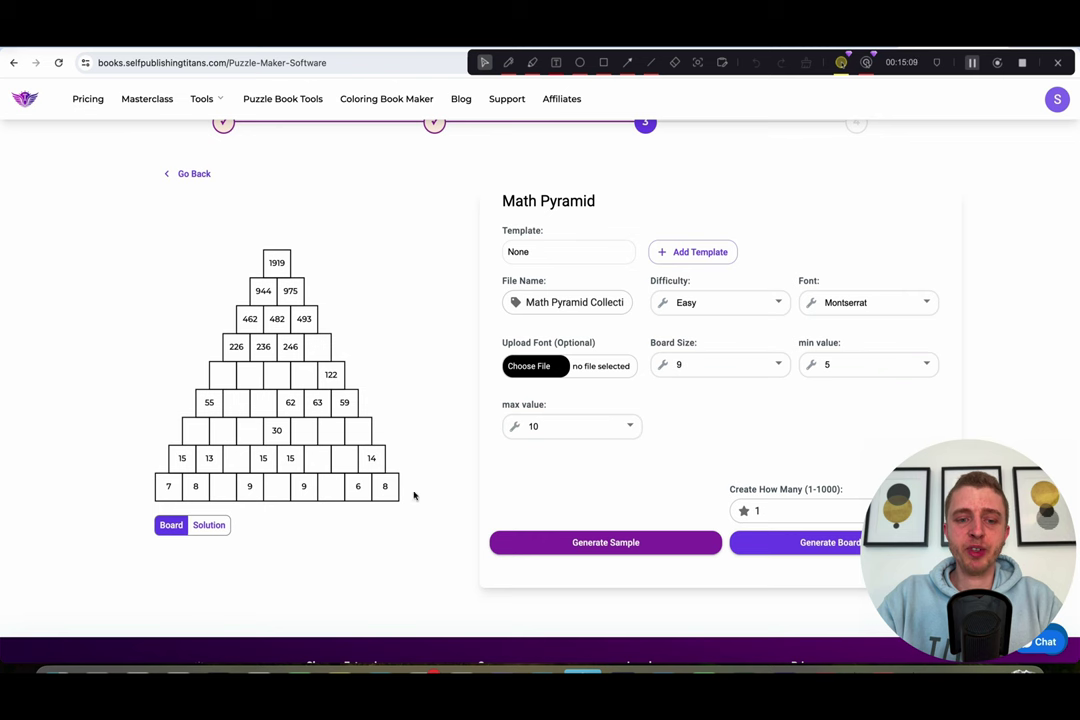
left_click(209, 526)
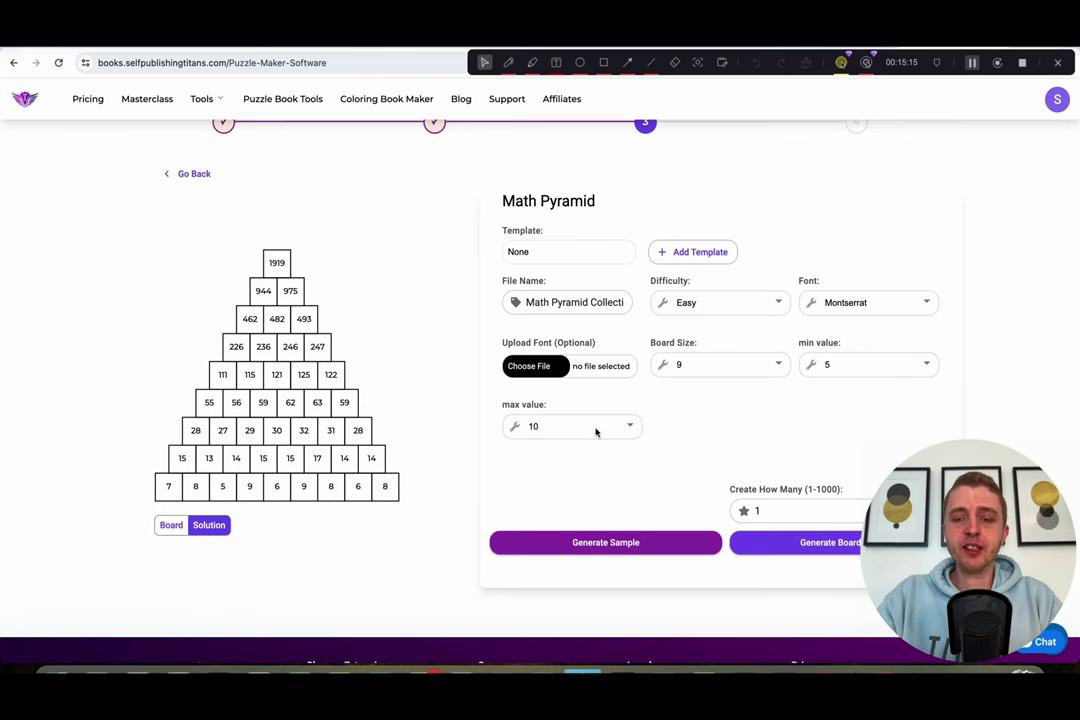
Step: Set the pyramid's board size to 4 and generate a sample
left_click(730, 366)
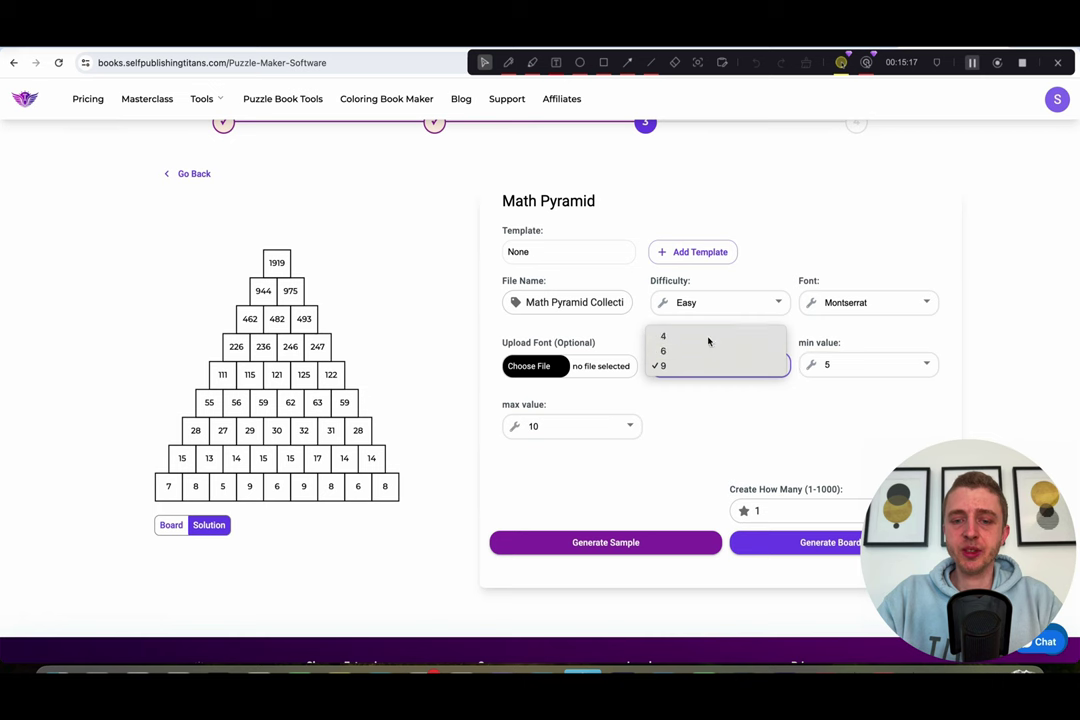
left_click(708, 338)
left_click(618, 543)
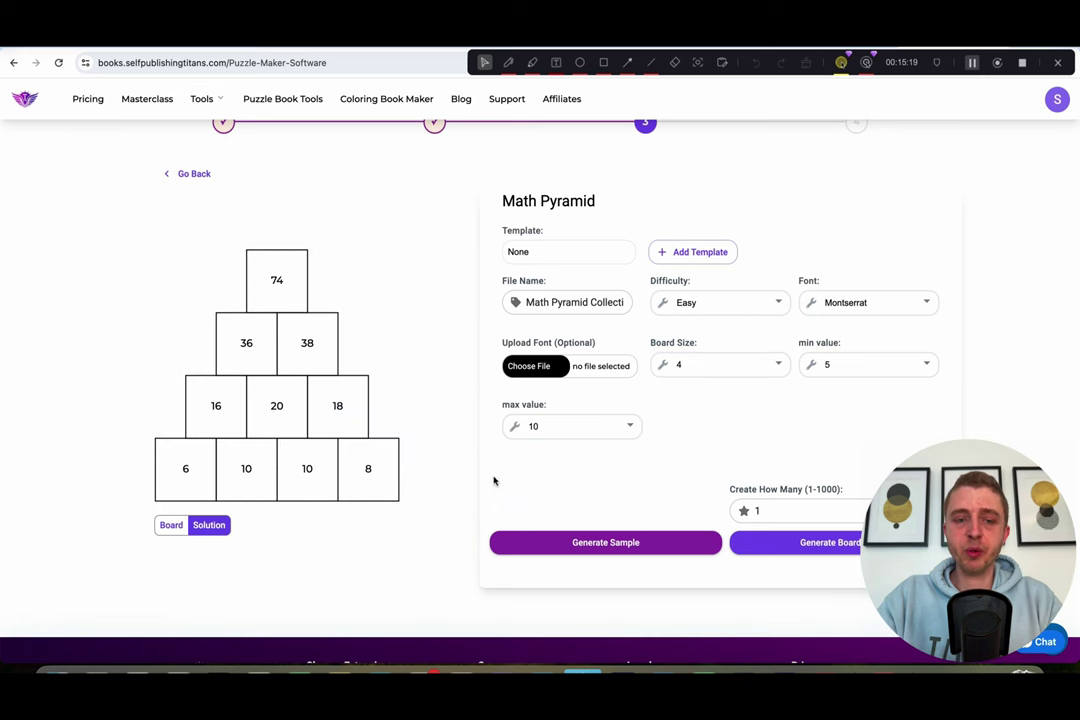
Step: Set the pyramid's board size back to 9 and generate a new sample
left_click(713, 374)
left_click(688, 396)
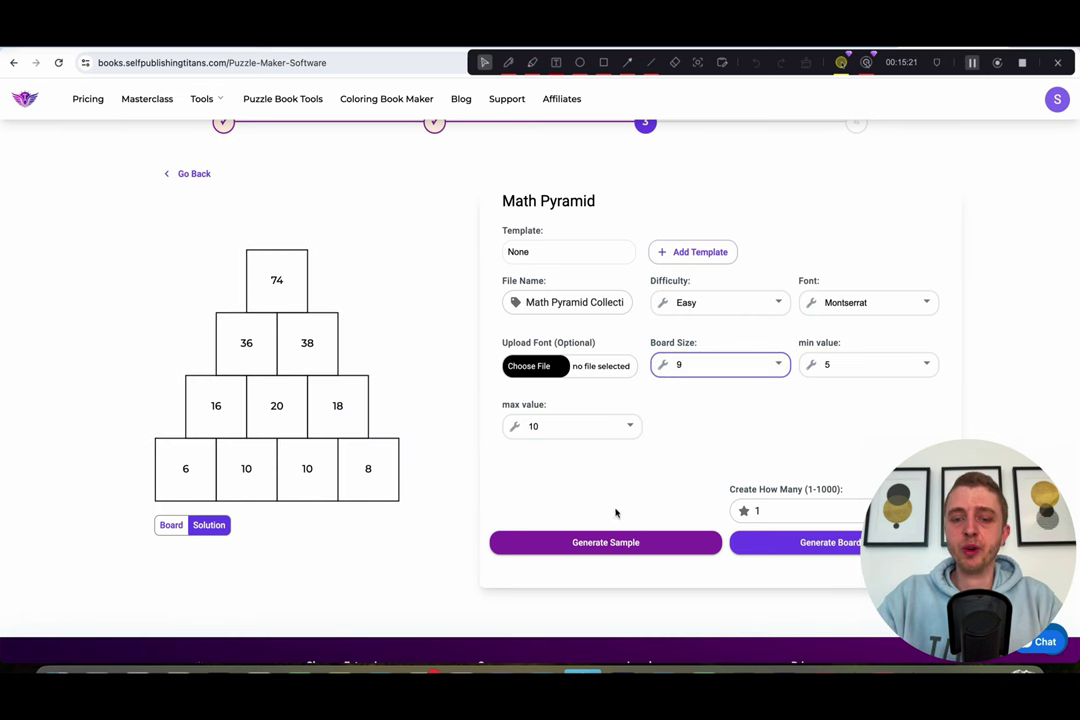
left_click(591, 543)
Step: Set the pyramid's max value to 30 and generate a sample with the wider number range
left_click(556, 427)
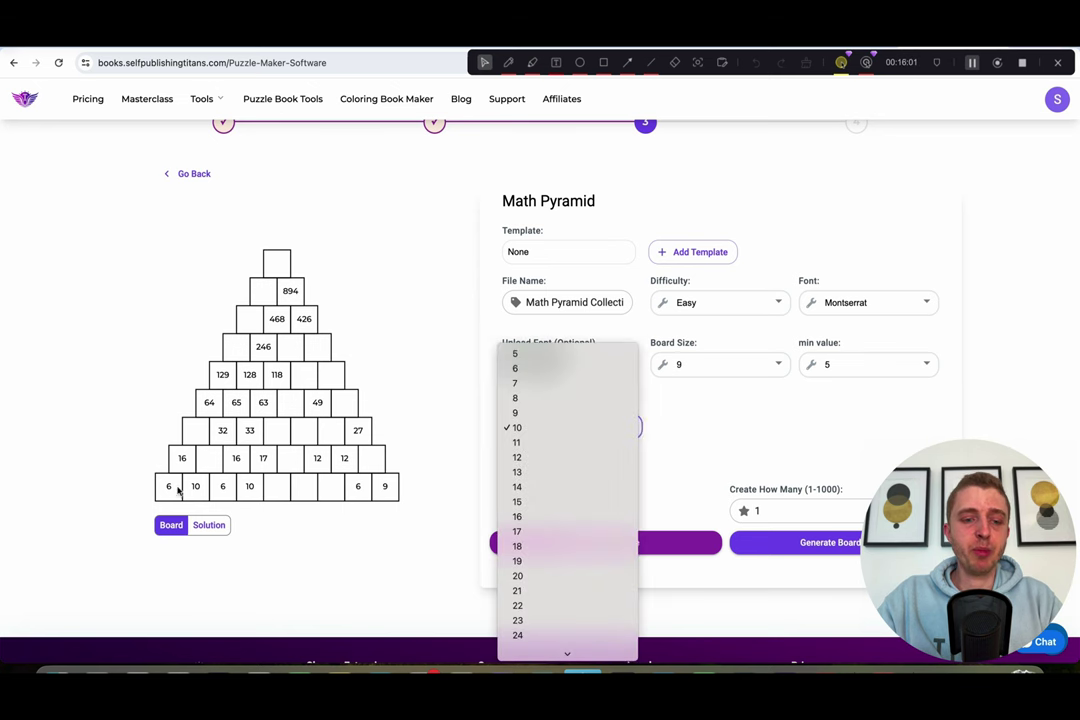
left_click(242, 490)
left_click(560, 432)
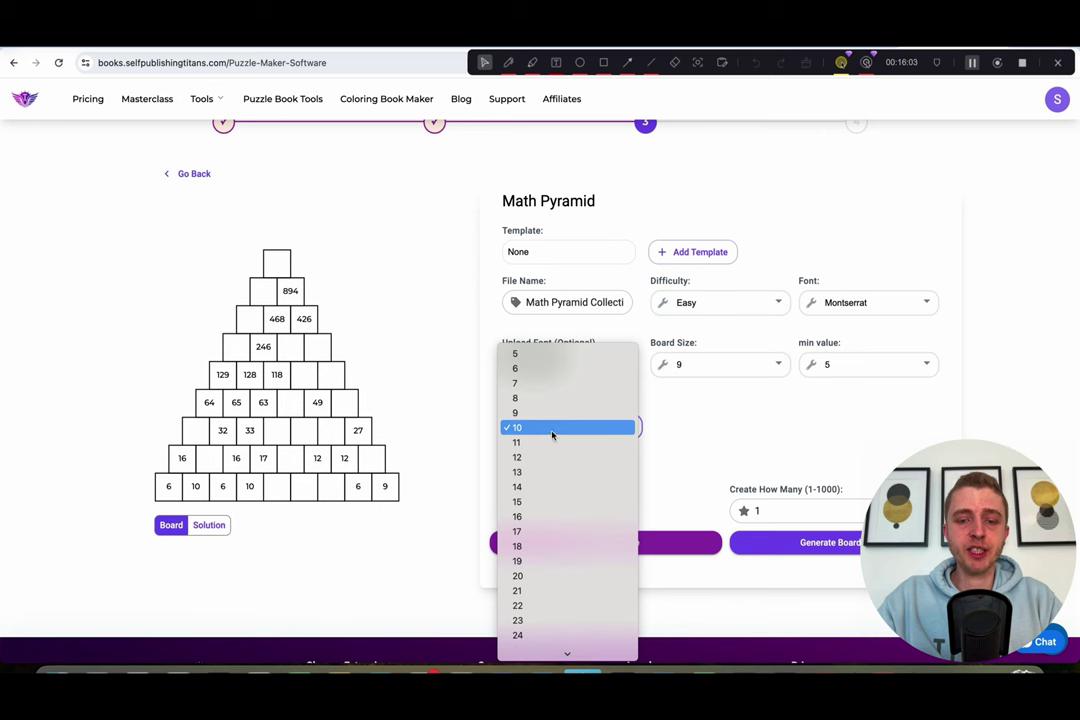
left_click(158, 490)
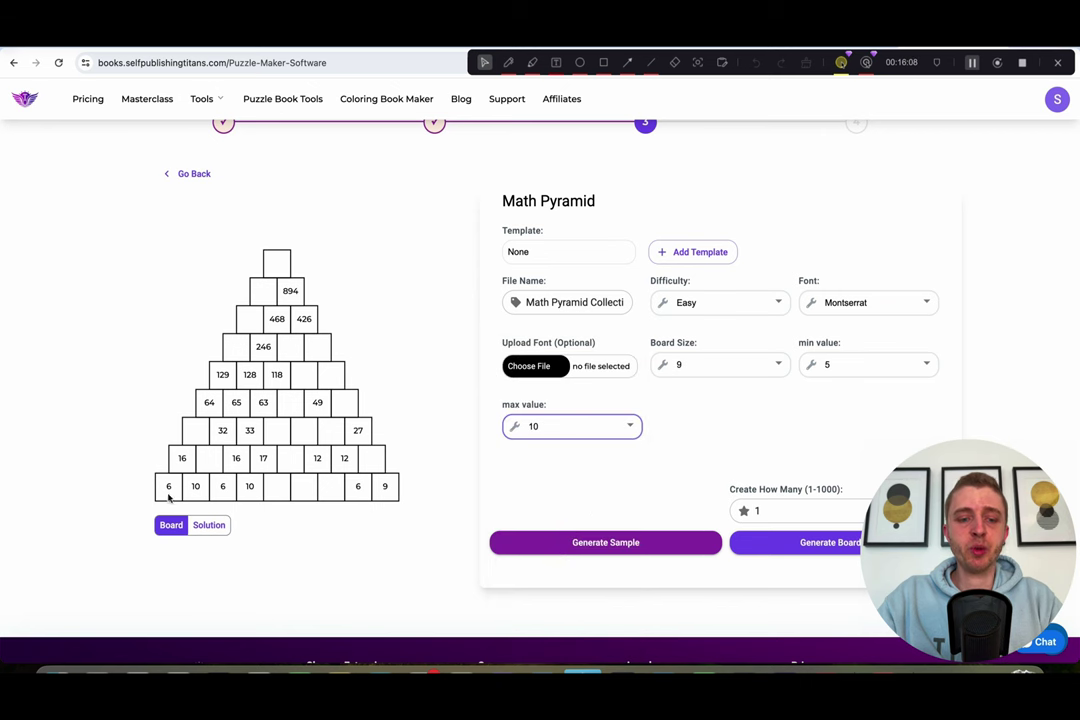
left_click(551, 430)
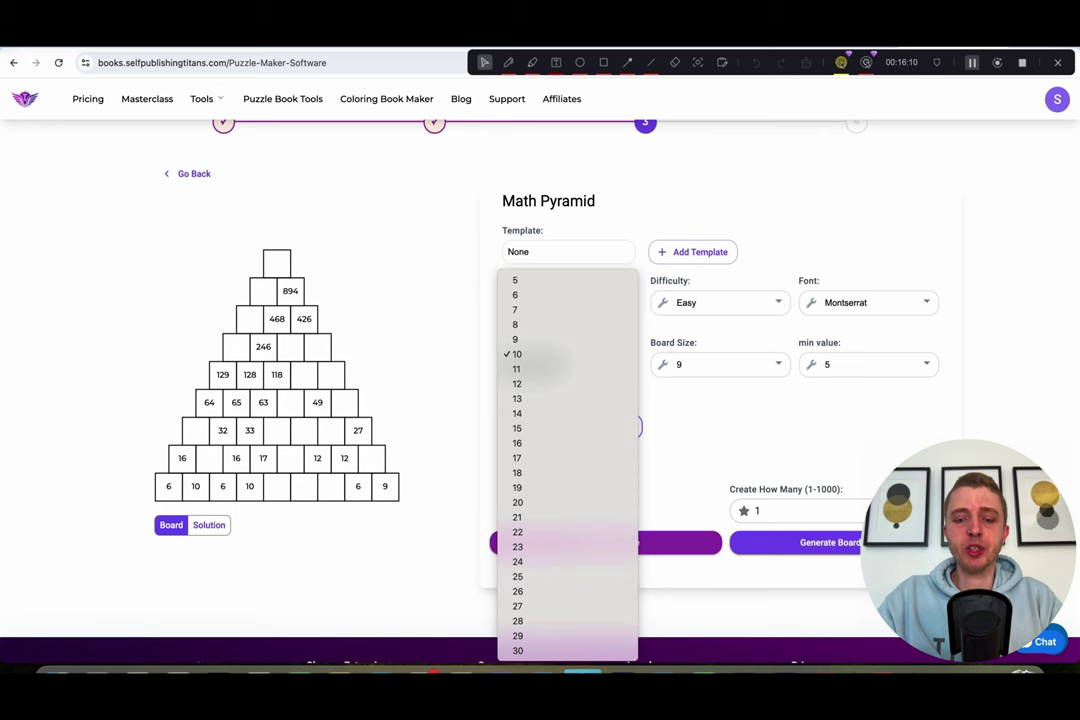
left_click(519, 651)
left_click(571, 543)
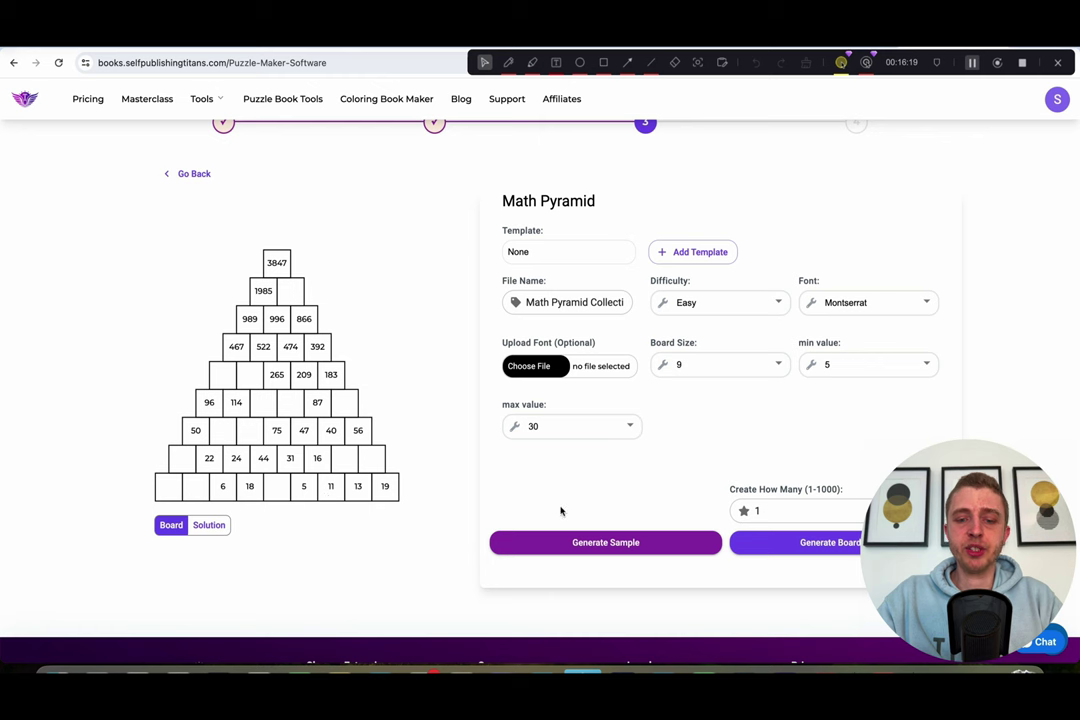
Step: Review the available min values for the pyramid and generate two more samples
left_click(850, 366)
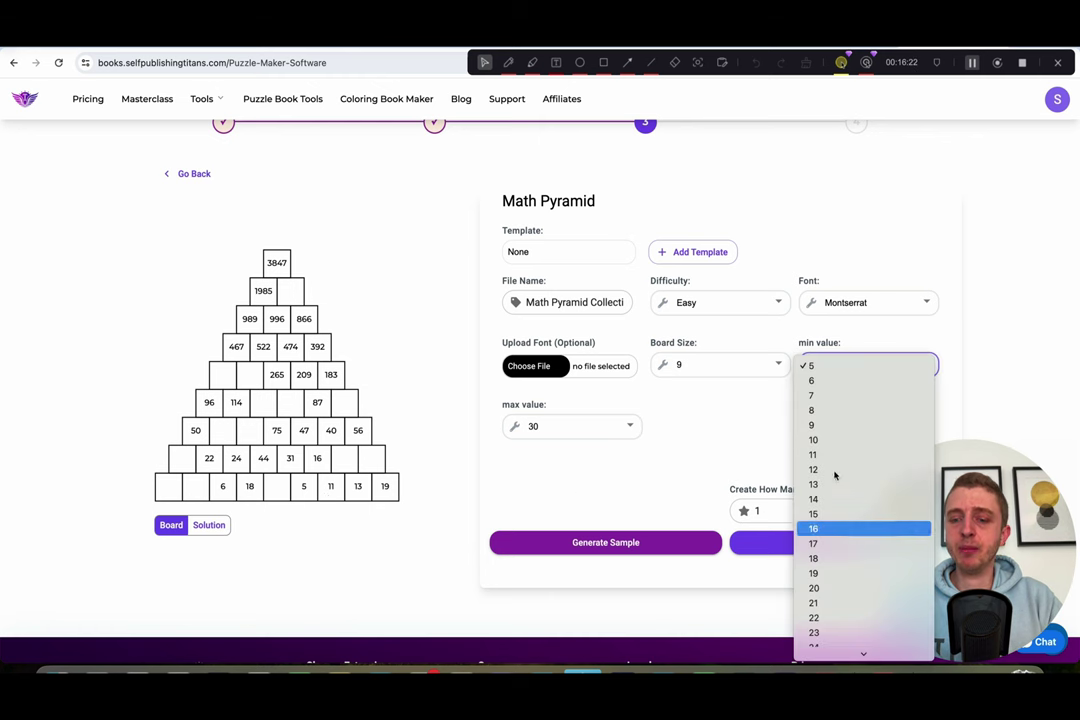
left_click(703, 446)
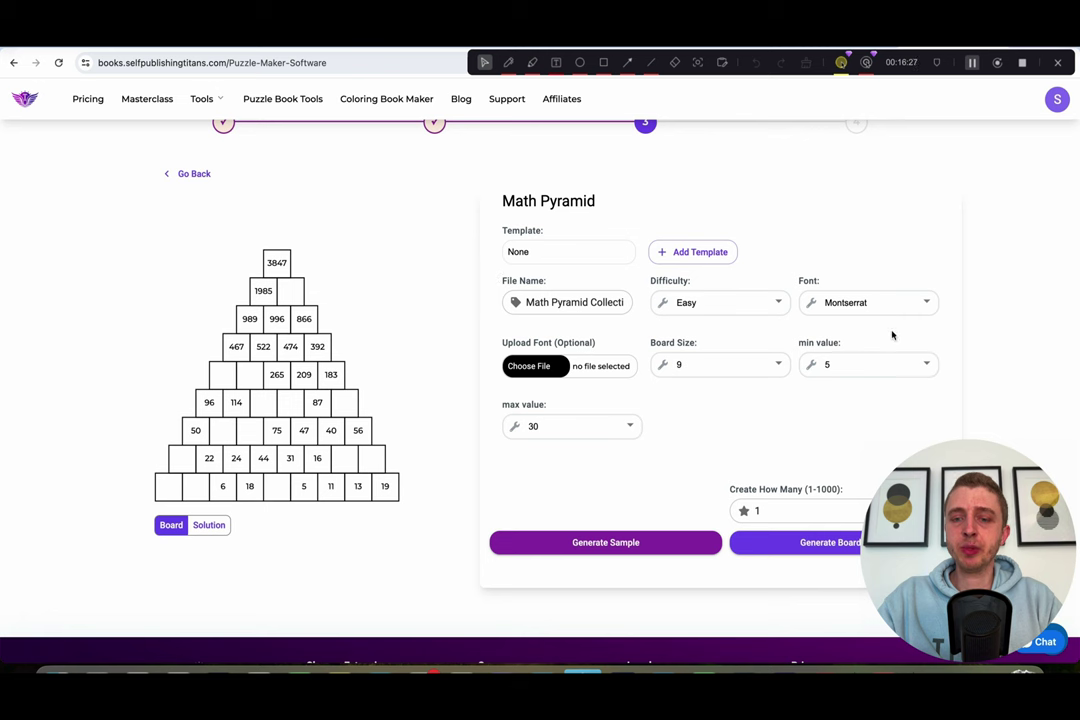
left_click(590, 543)
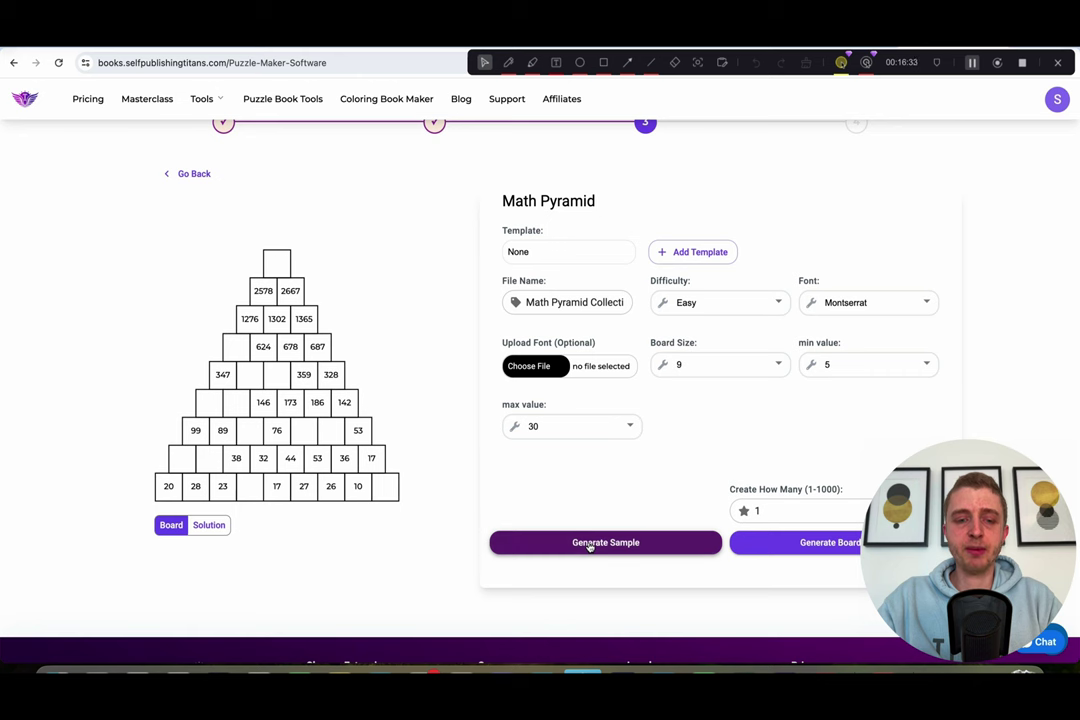
left_click(590, 543)
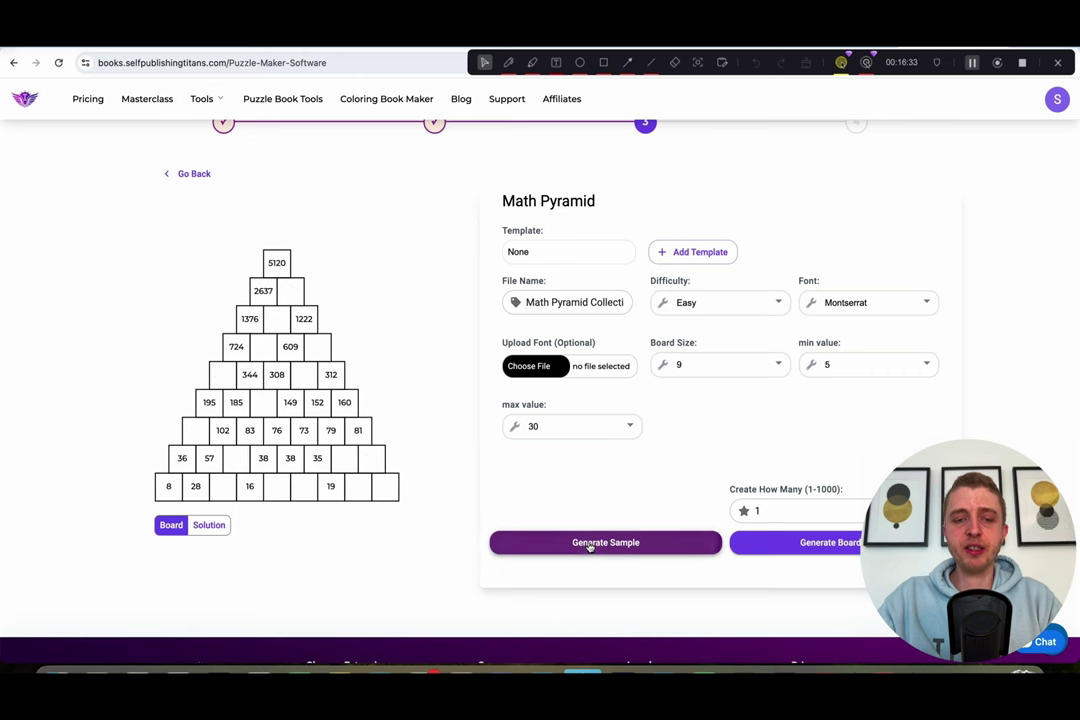
Step: Switch from Math Pyramid to the Jigsaw Sudoku tool, generate a sample puzzle and view its solution
left_click(789, 512)
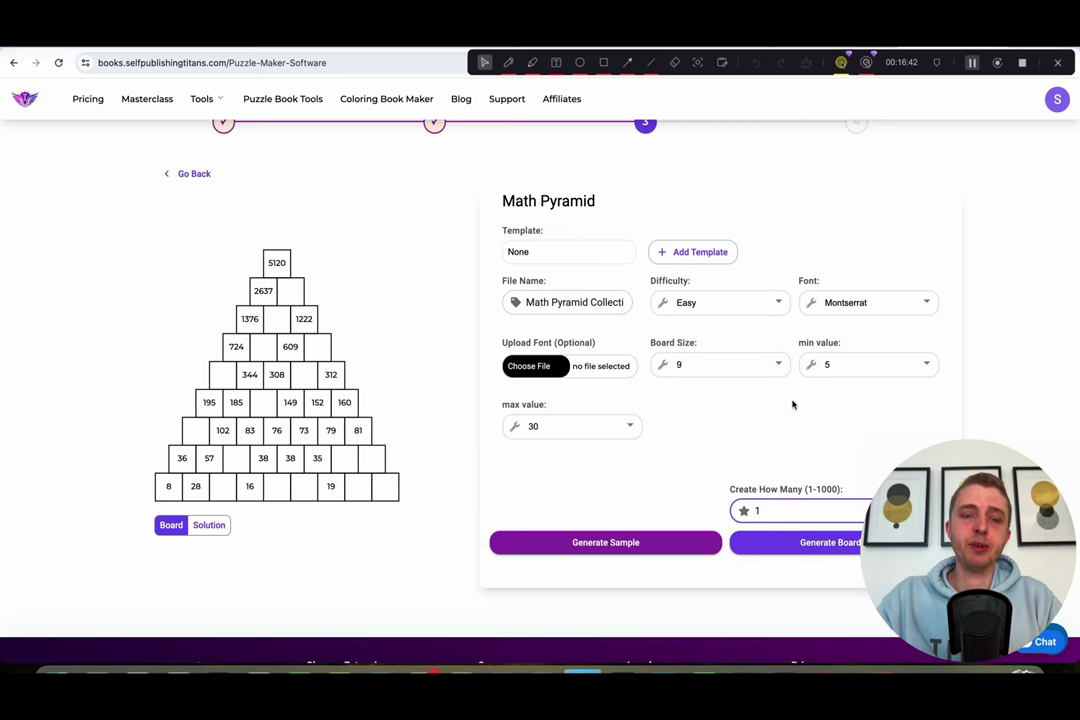
scroll(530, 432, "up", 1)
left_click(182, 233)
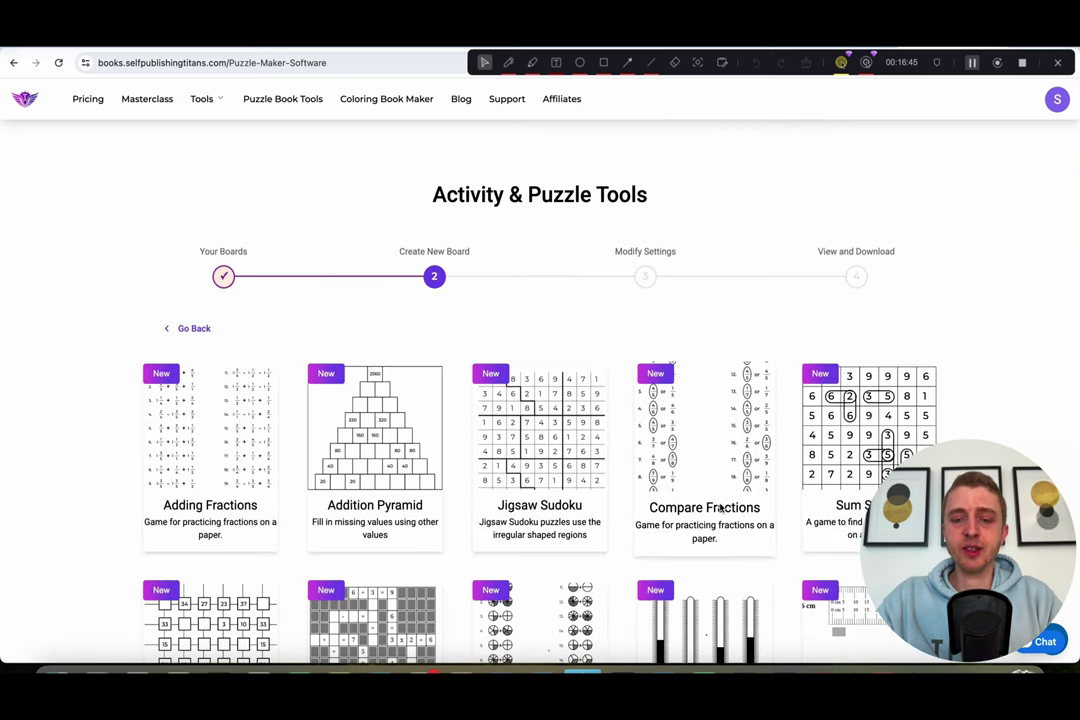
left_click(549, 433)
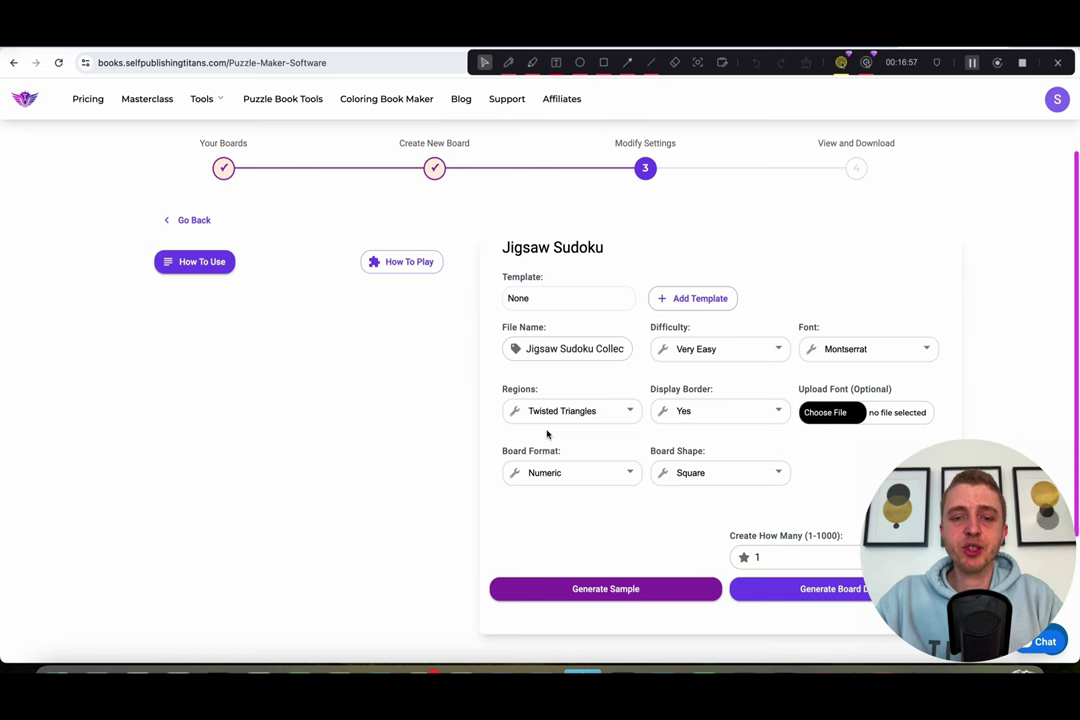
left_click(579, 595)
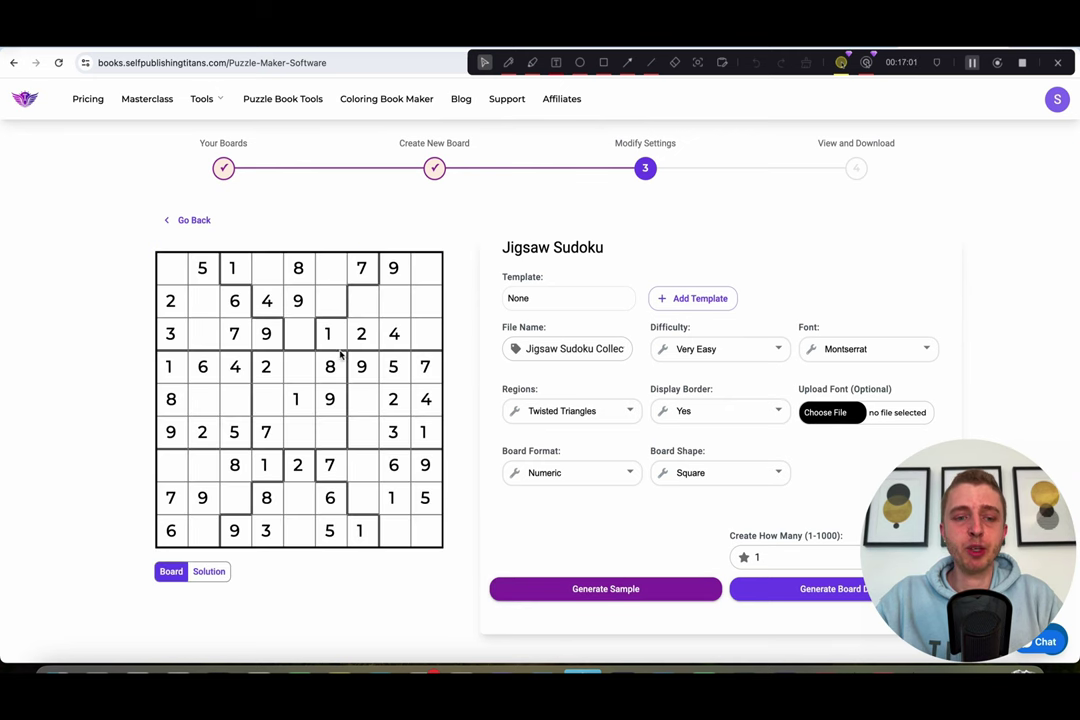
left_click(201, 575)
left_click(171, 571)
Step: Try the Mystic Mountains regions, return the regions to Twisted Triangles and generate a new Jigsaw Sudoku sample
left_click(575, 411)
left_click(568, 398)
left_click(571, 413)
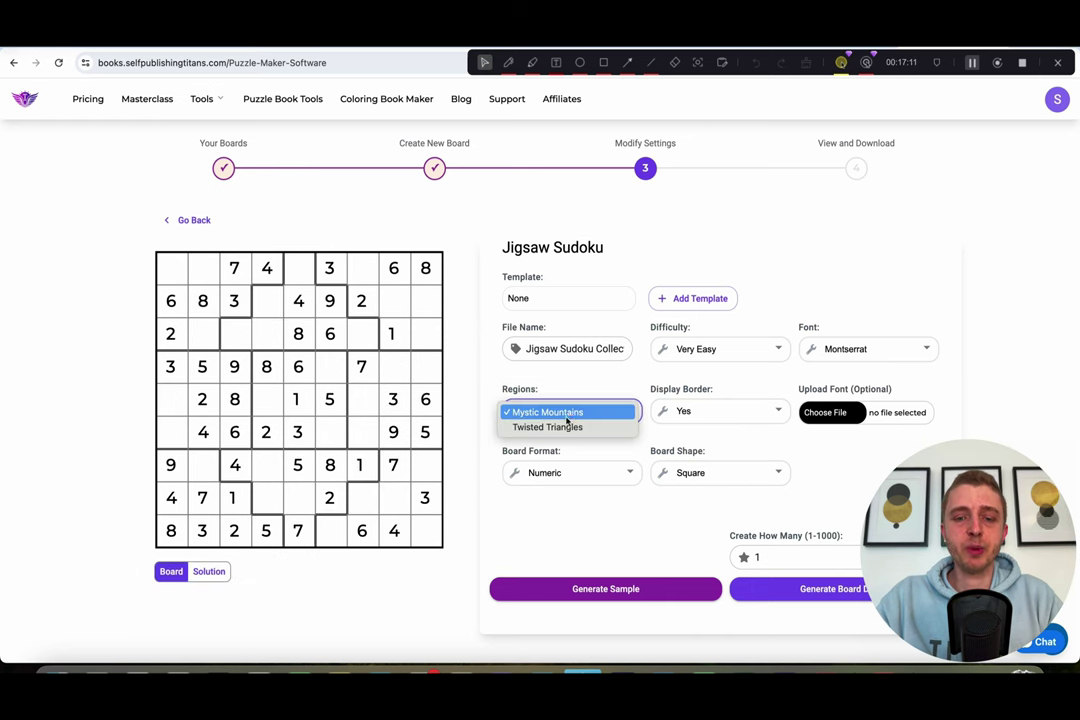
left_click(560, 427)
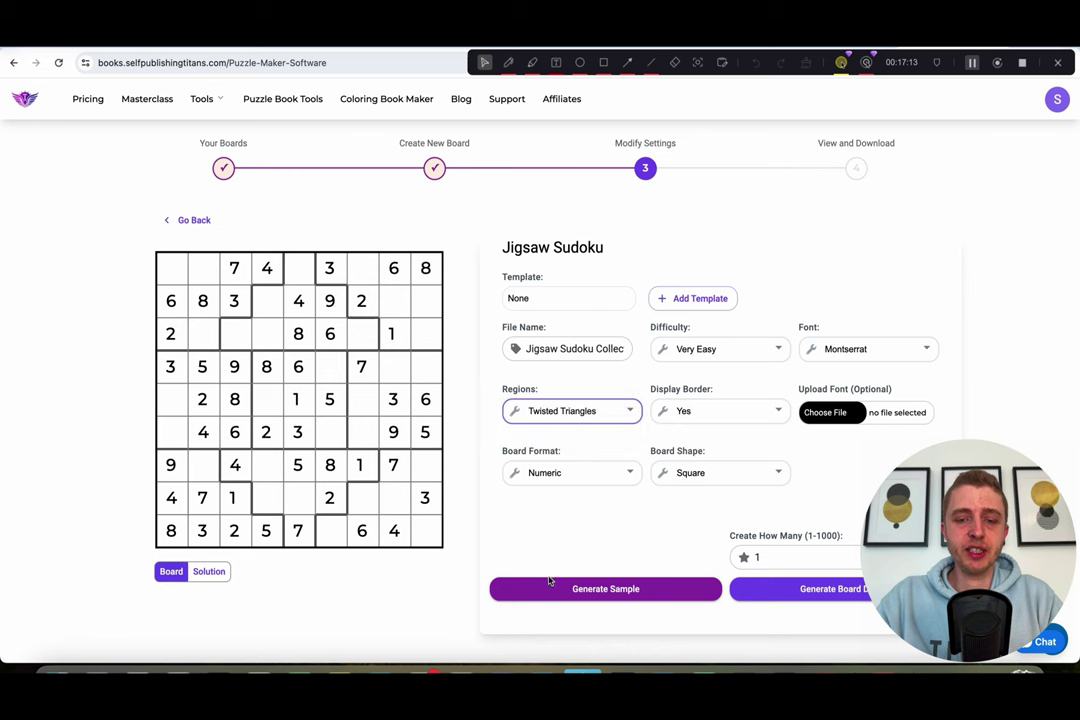
left_click(545, 589)
Step: Set Display Border to No for the Jigsaw Sudoku and generate a sample
left_click(715, 411)
left_click(694, 431)
left_click(603, 589)
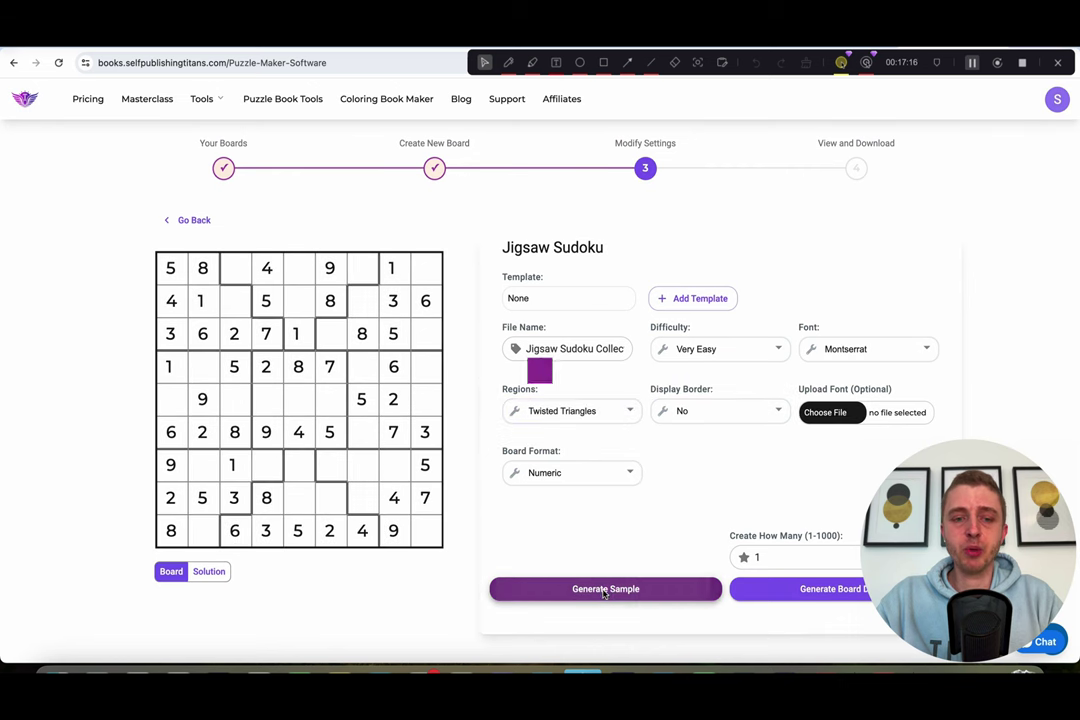
Step: Set Display Border back to Yes and generate a bordered Jigsaw Sudoku sample
left_click(700, 411)
left_click(694, 391)
left_click(605, 589)
Step: Set the Jigsaw Sudoku's board format to Alphabet and generate a sample with letters
left_click(570, 473)
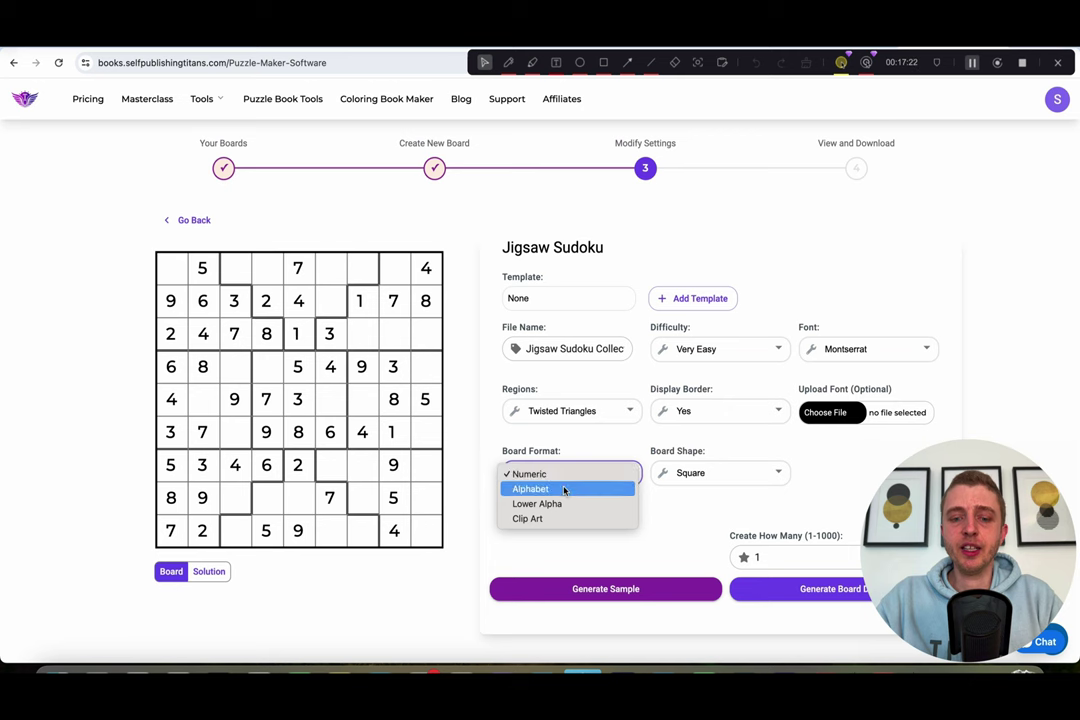
left_click(560, 513)
key("Down")
left_click(545, 589)
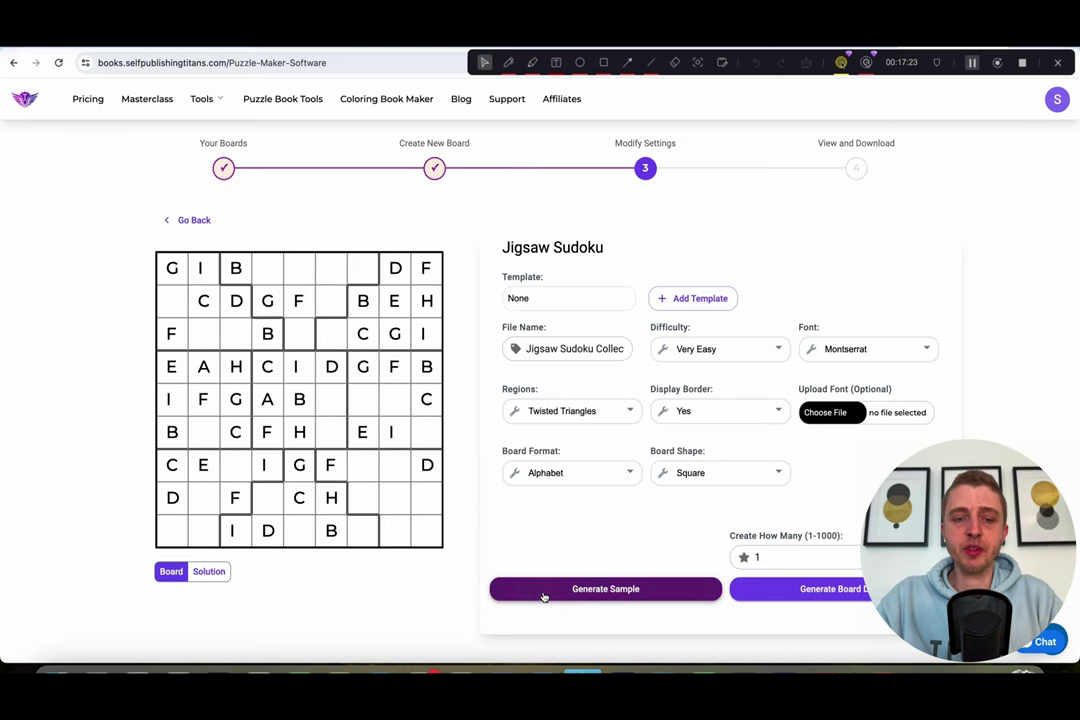
Step: Set the Jigsaw Sudoku's board format to Clip Art and generate a sample with symbols
left_click(541, 478)
left_click(535, 506)
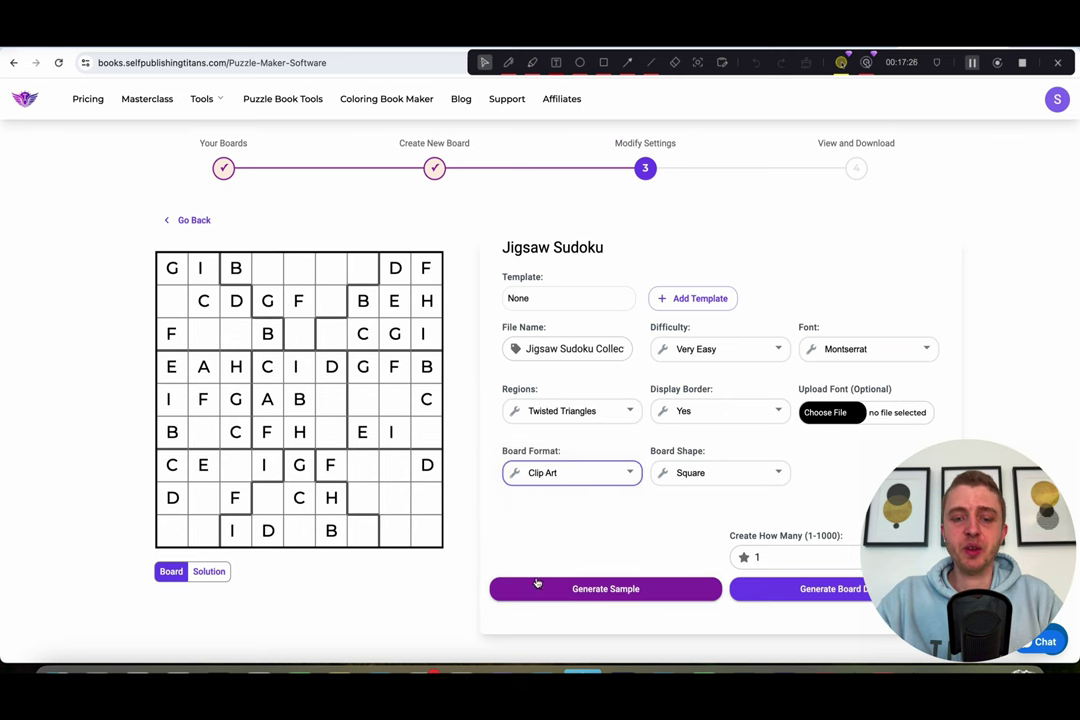
left_click(535, 589)
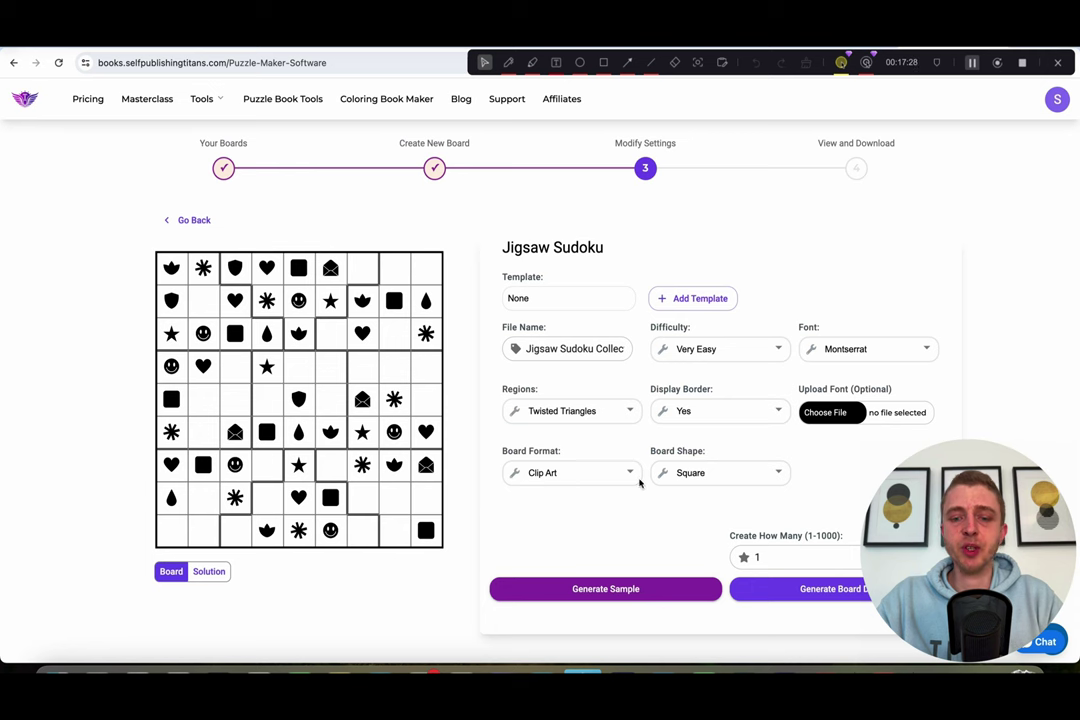
Step: Set the board shape to Rounded, generate a sample and return to the list of puzzle tools
left_click(699, 472)
left_click(699, 492)
left_click(605, 589)
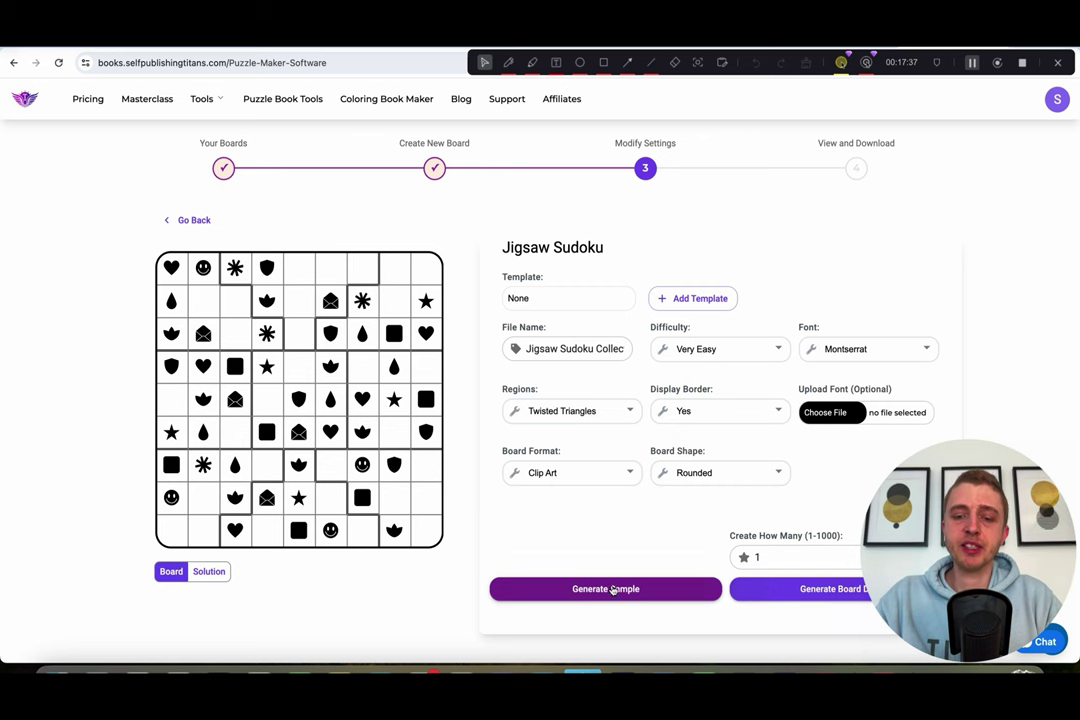
left_click(196, 220)
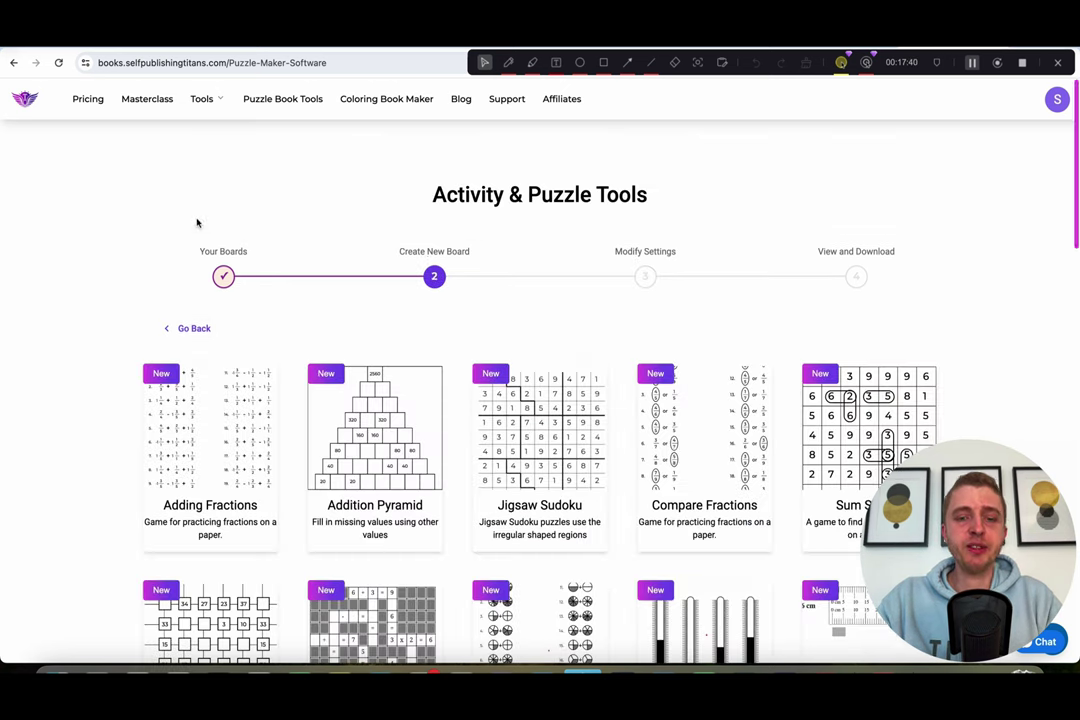
Step: Open the Compare Fractions tool, generate a sample with the default settings and show its solution
left_click(690, 426)
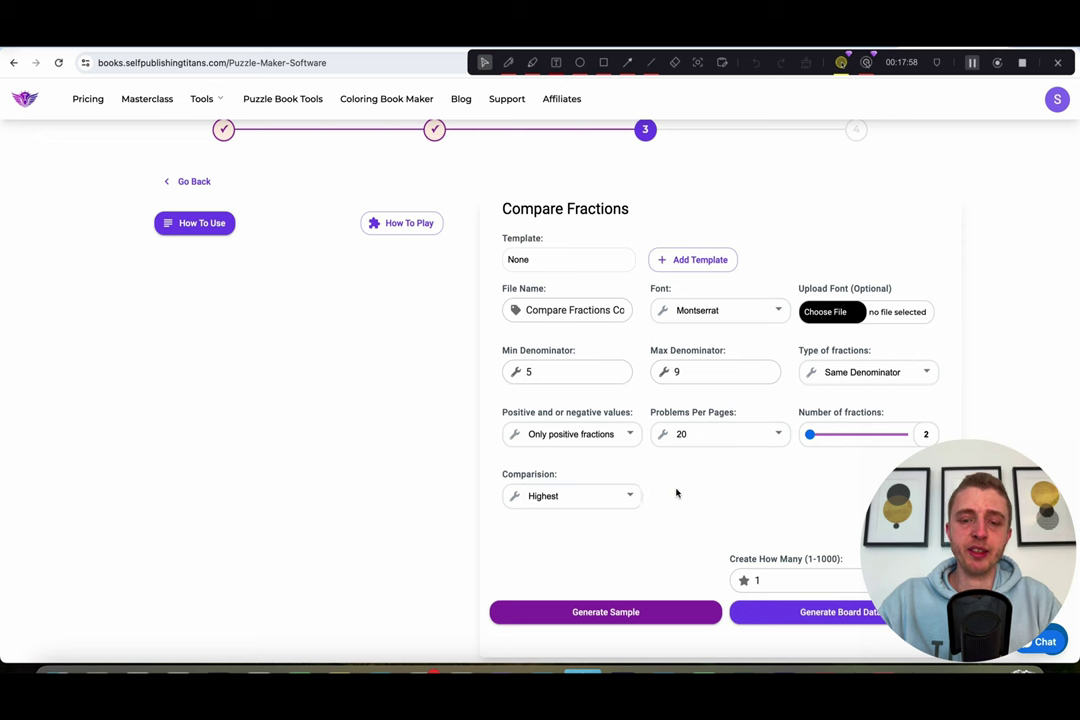
left_click(578, 618)
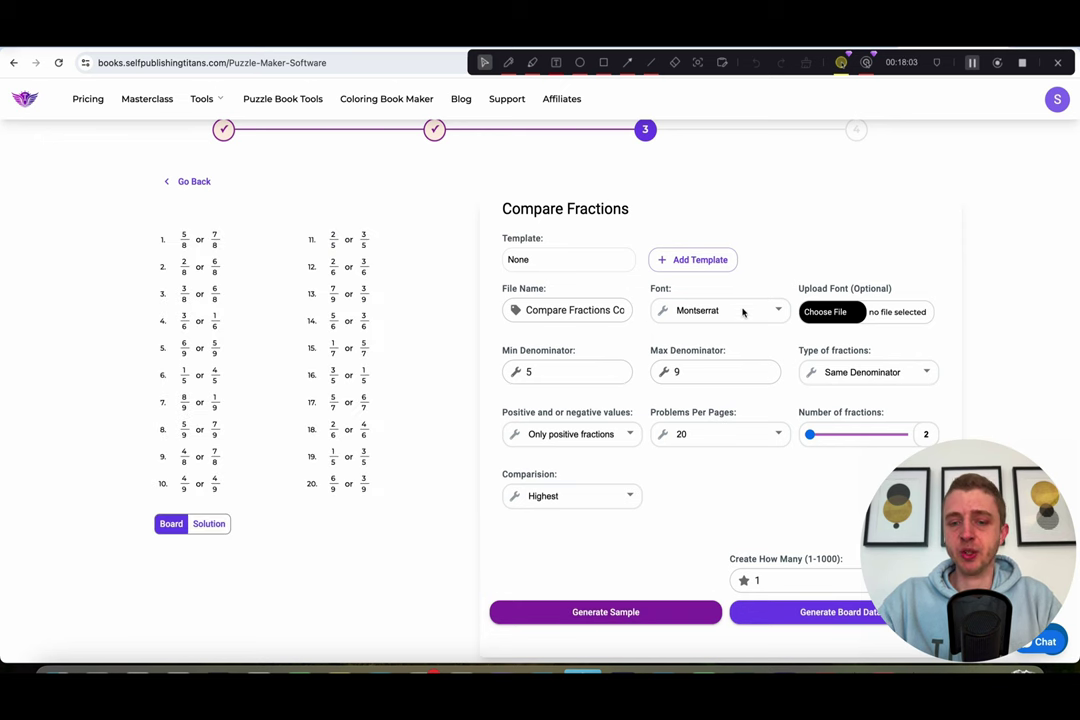
left_click(750, 373)
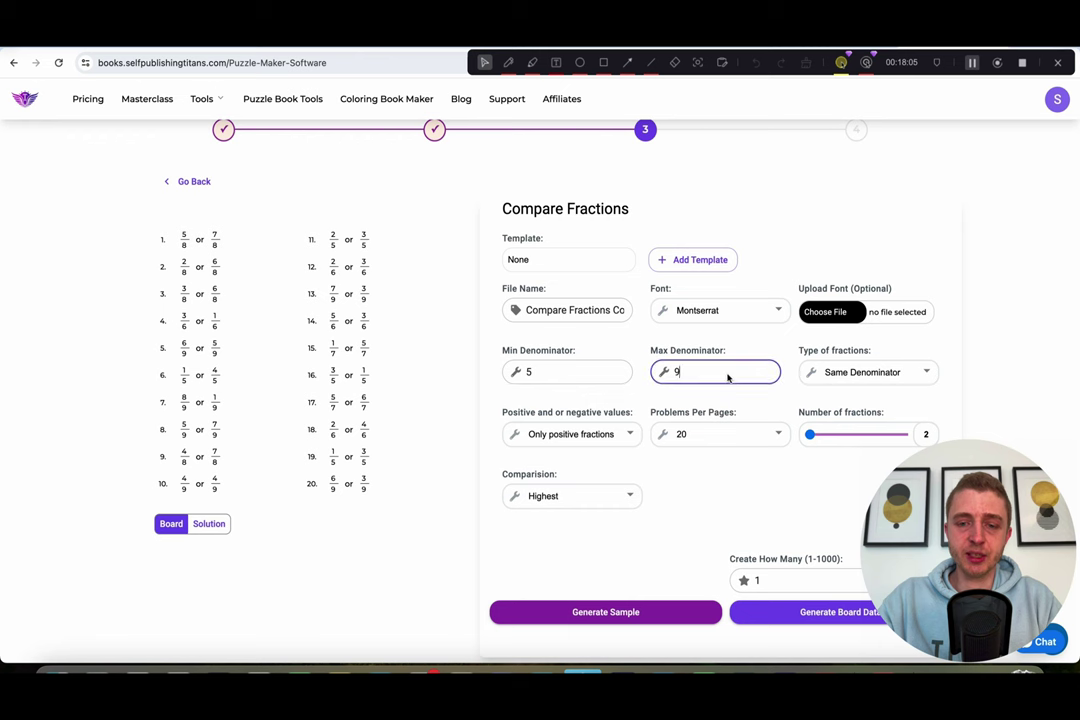
left_click(682, 511)
left_click(699, 372)
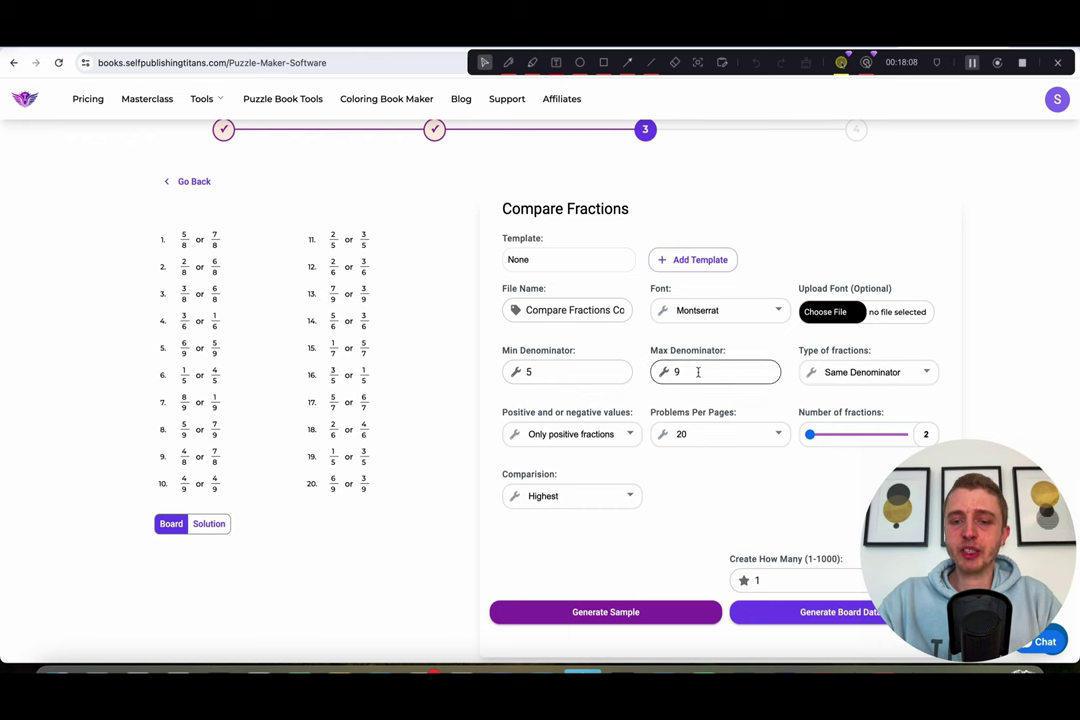
left_click(613, 613)
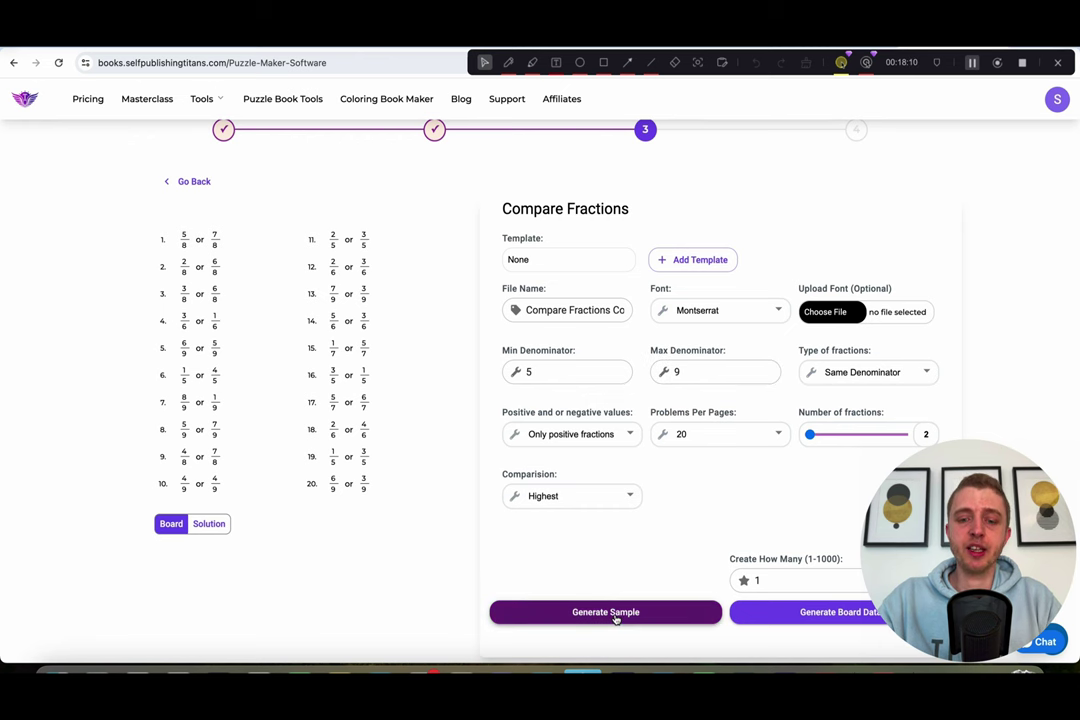
left_click(207, 528)
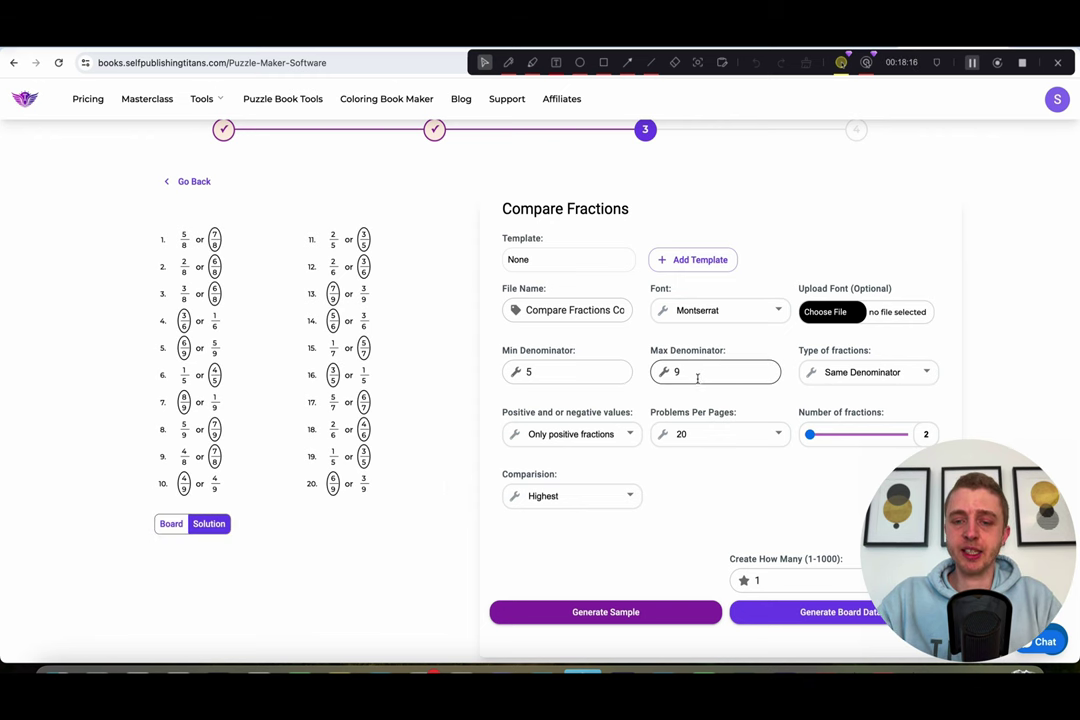
scroll(480, 458, "up", 1)
scroll(479, 459, "down", 2)
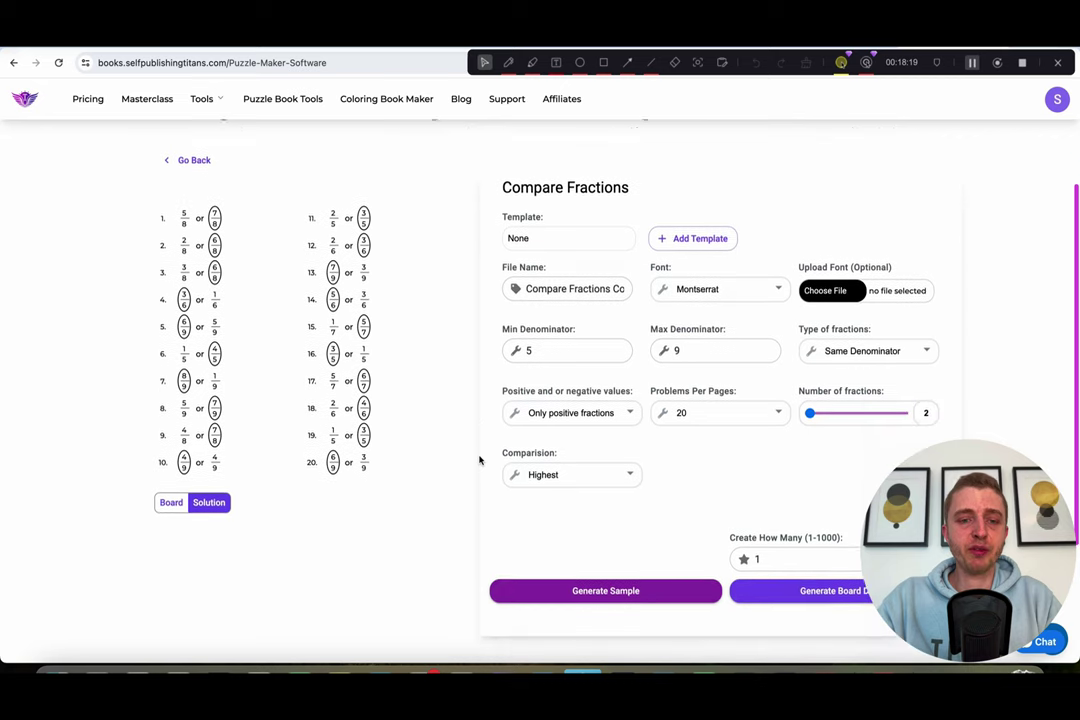
Step: Set the Compare Fractions comparison to Lowest and generate a new sample
scroll(480, 458, "up", 1)
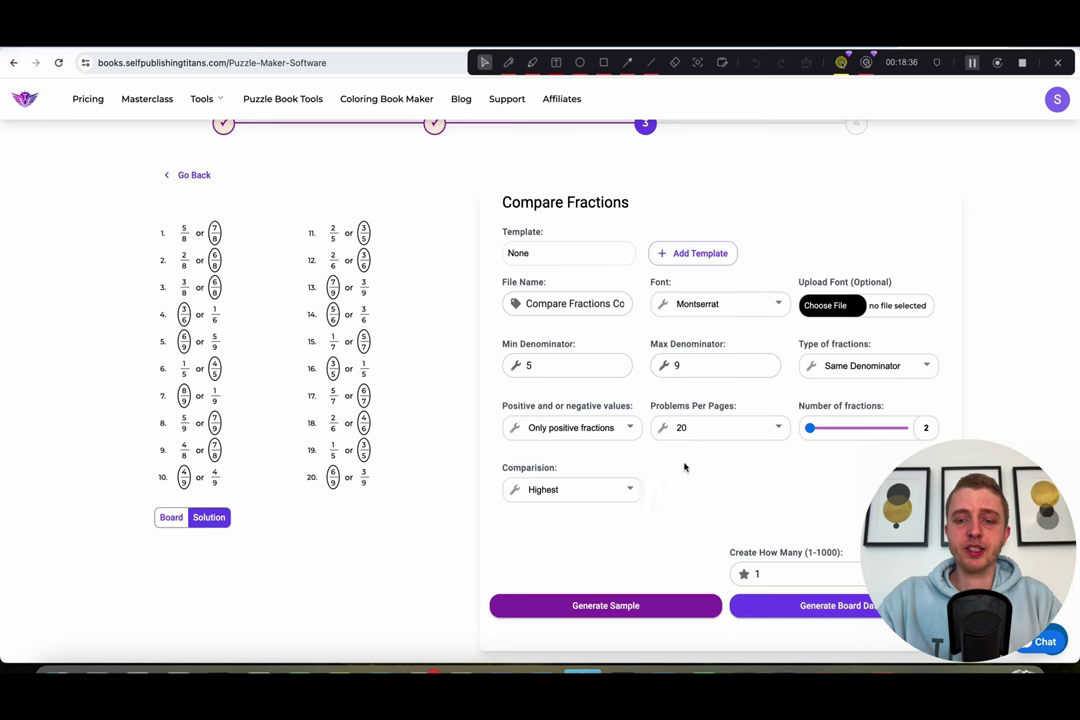
left_click(584, 491)
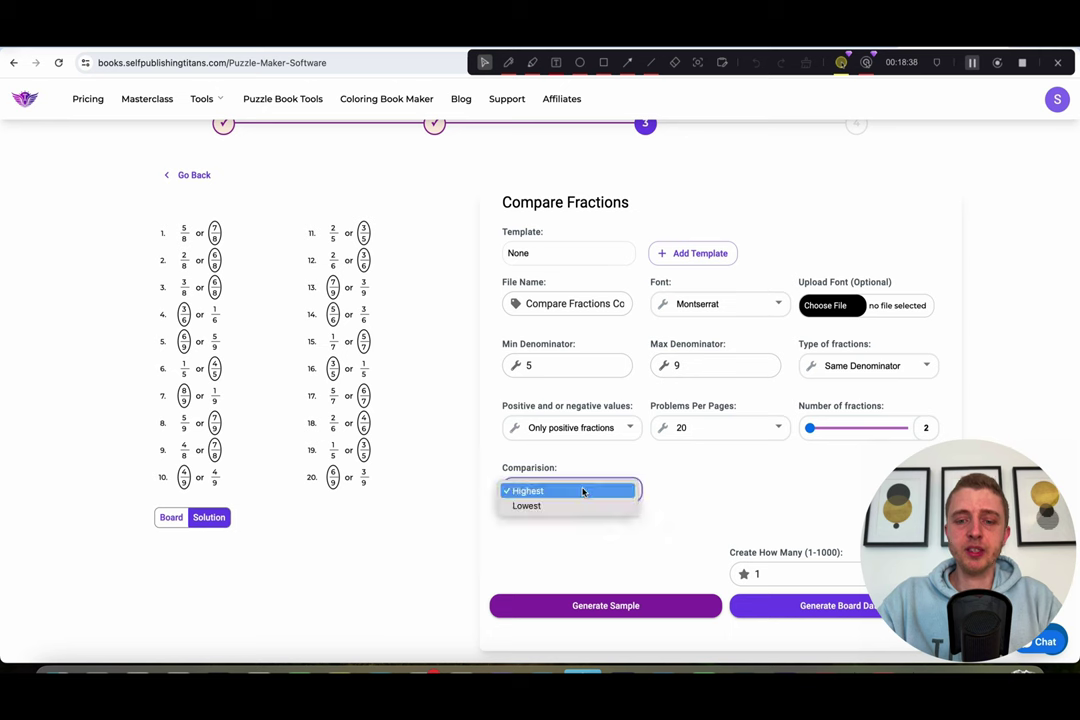
left_click(546, 507)
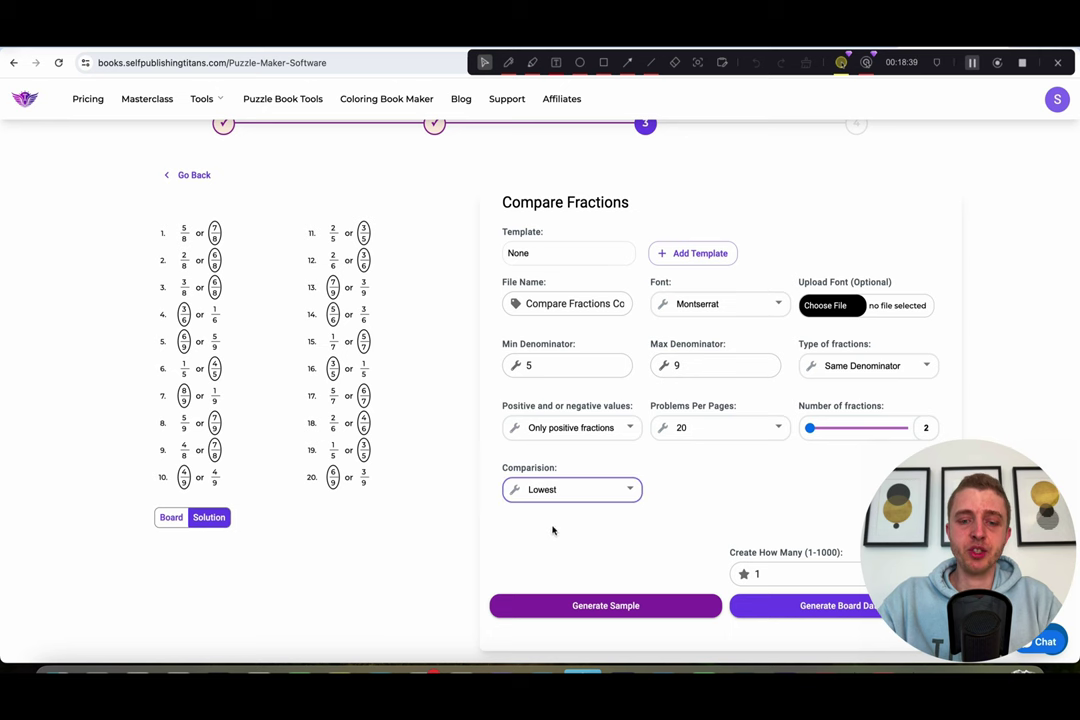
left_click(559, 607)
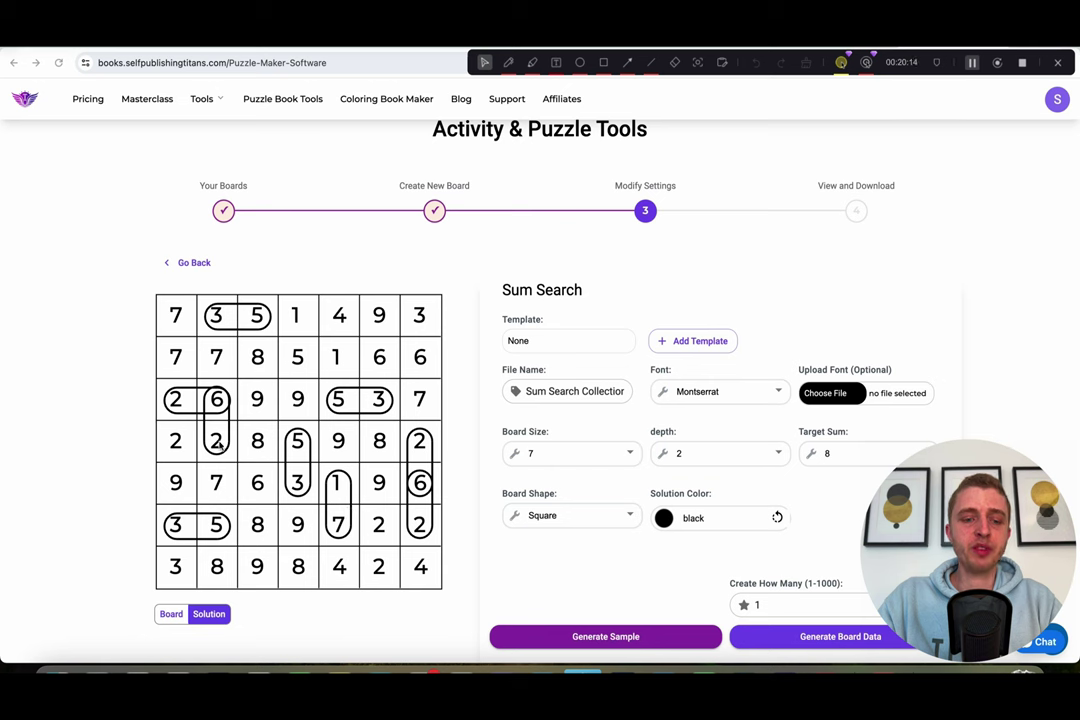
Step: Show the unsolved Sum Search board and examine the available target sum options
left_click(171, 616)
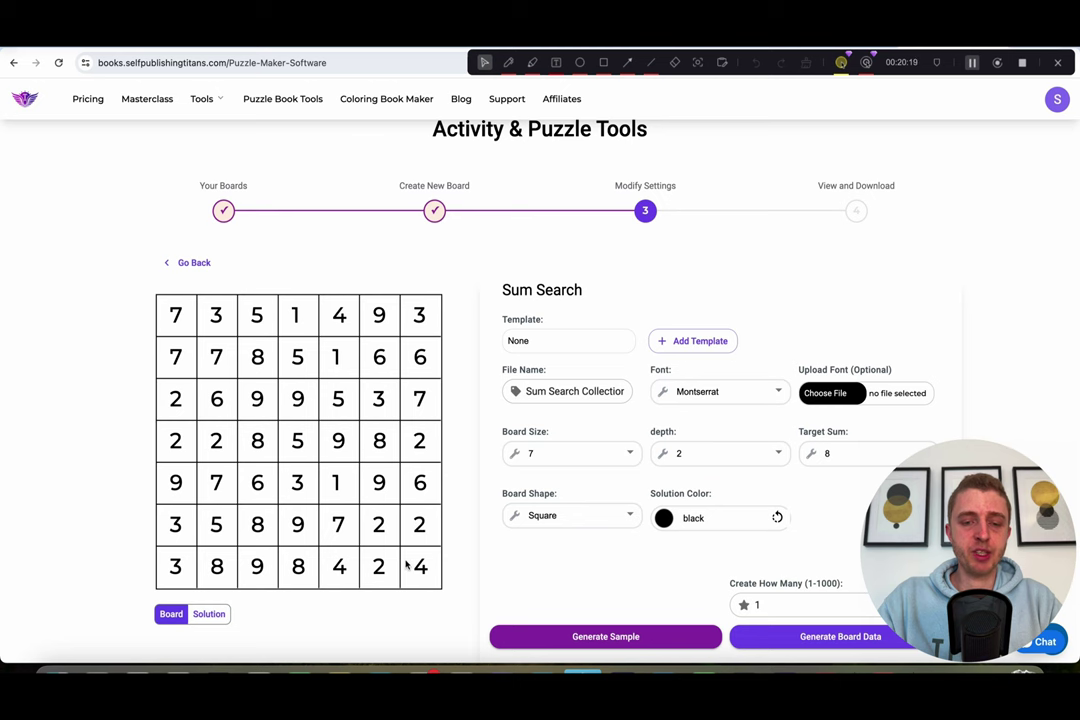
left_click(848, 455)
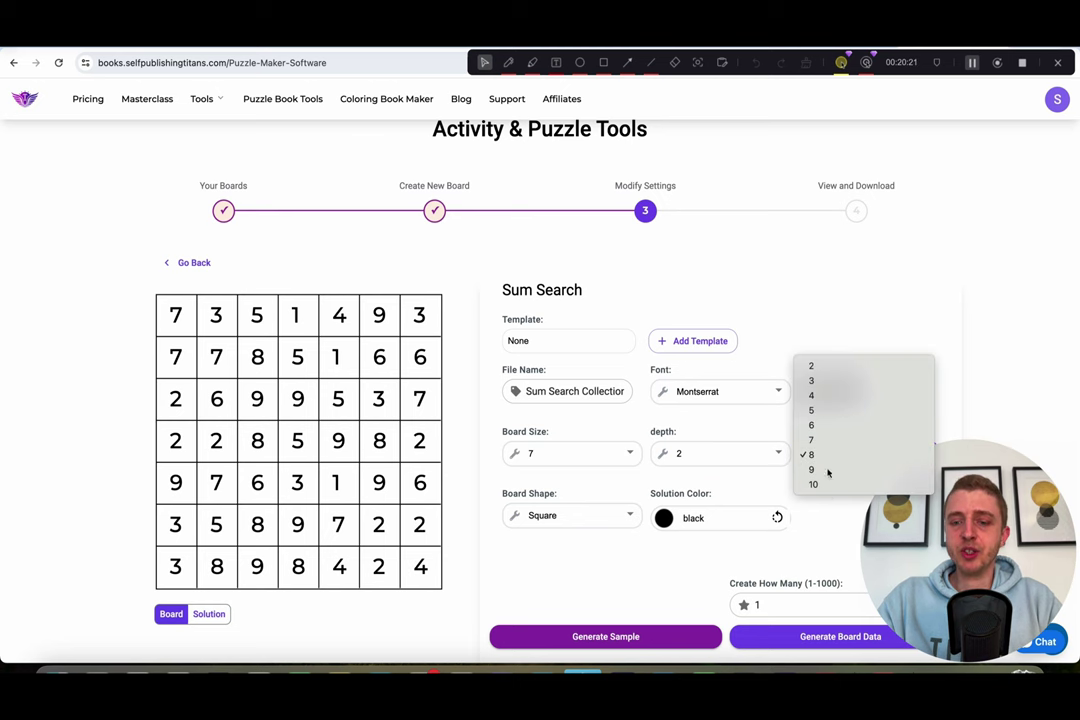
left_click(634, 310)
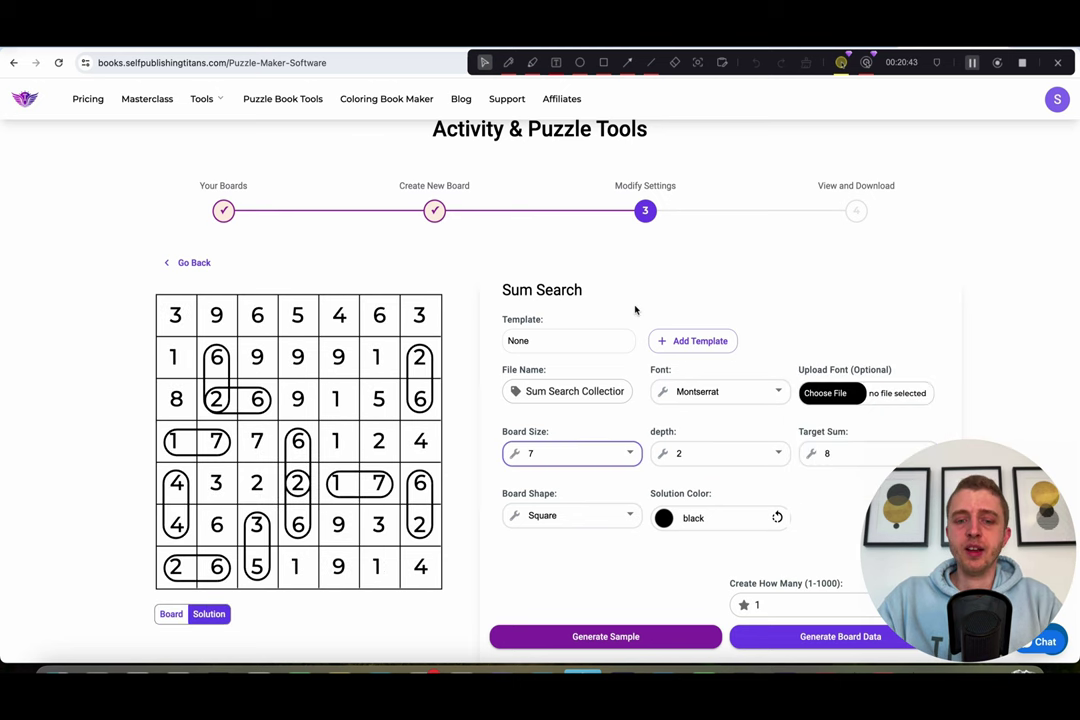
Step: Set the Sum Search board size to 10 and generate a sample
left_click(556, 451)
left_click(532, 499)
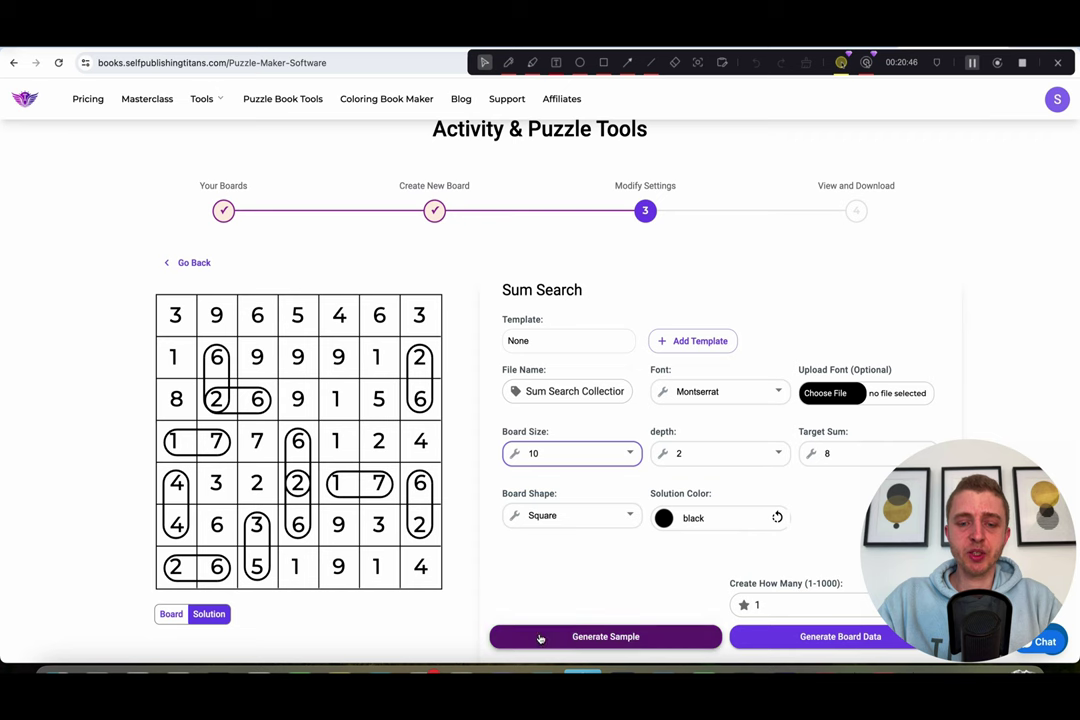
left_click(540, 637)
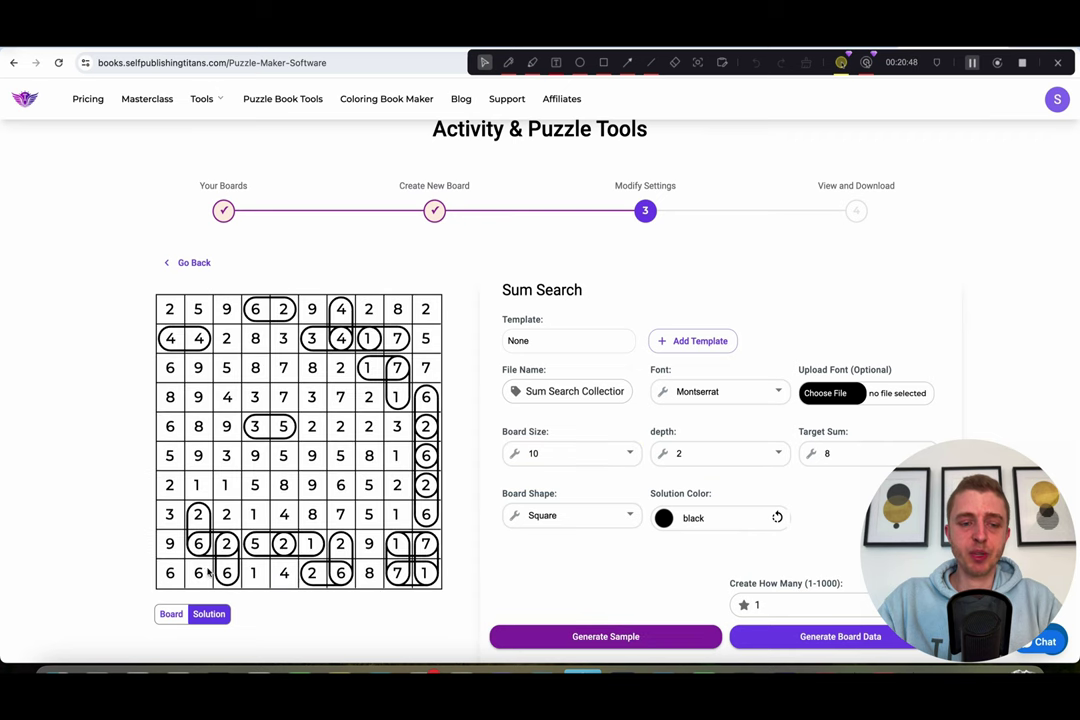
Step: Show the unsolved Sum Search board, set the board size to 5 and generate a sample
left_click(172, 614)
left_click(615, 456)
left_click(557, 381)
left_click(549, 643)
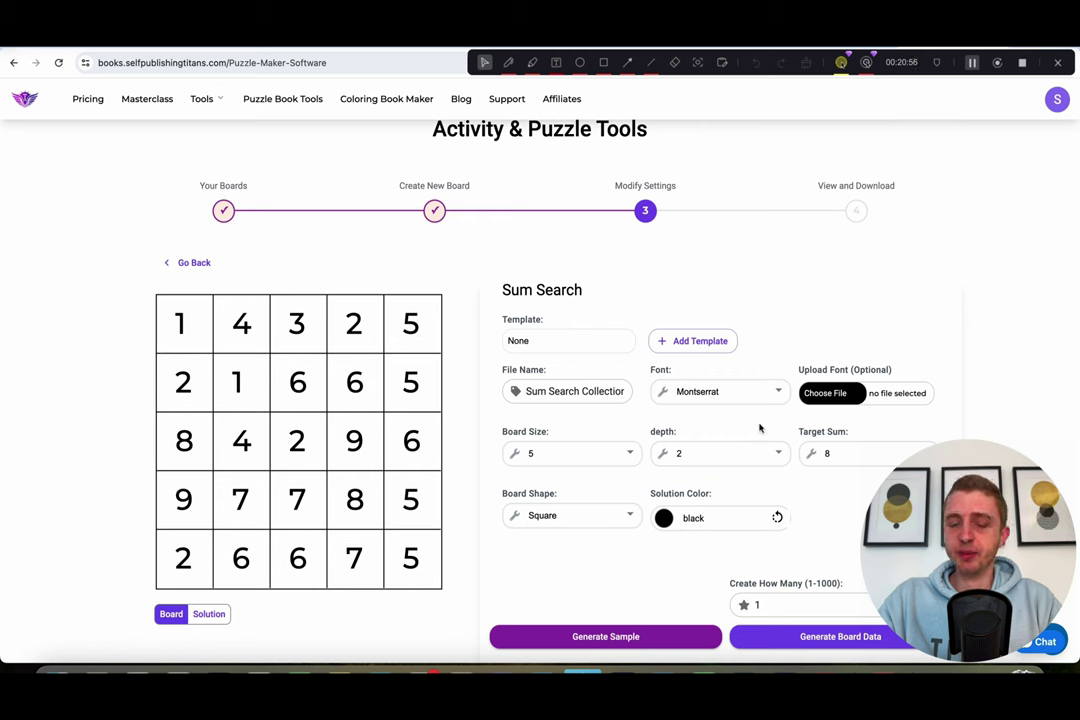
Step: Keep the Sum Search board shape as Square and set the solution color to brown (hex B73535)
left_click(575, 517)
left_click(600, 583)
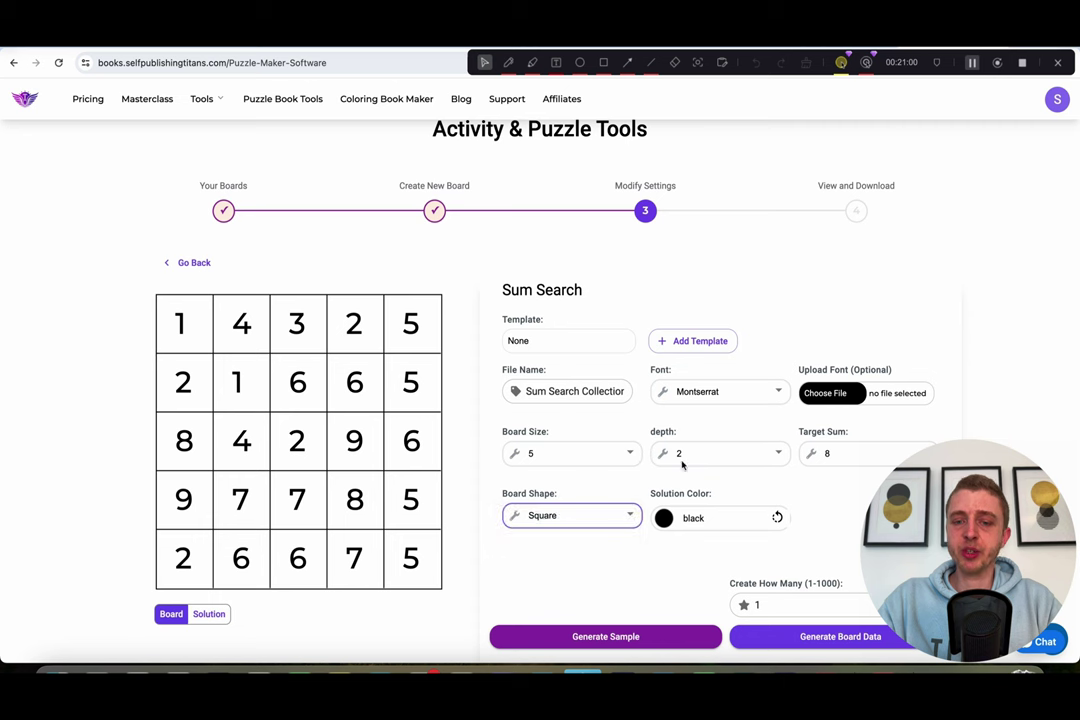
left_click(692, 517)
left_click(746, 573)
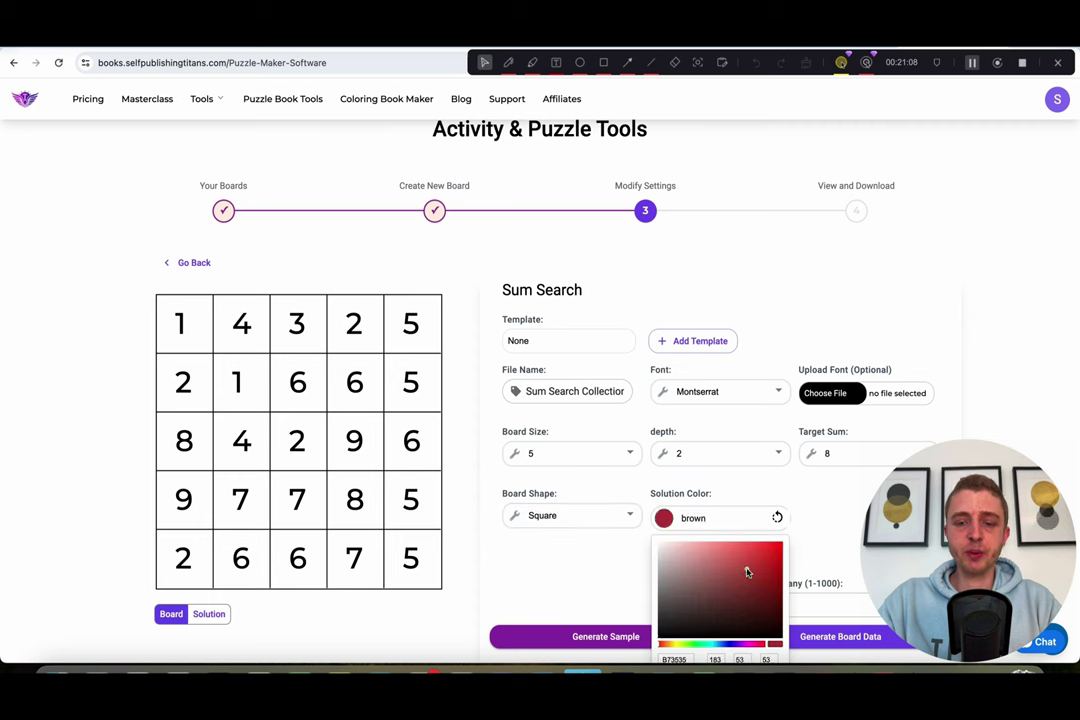
left_click(583, 586)
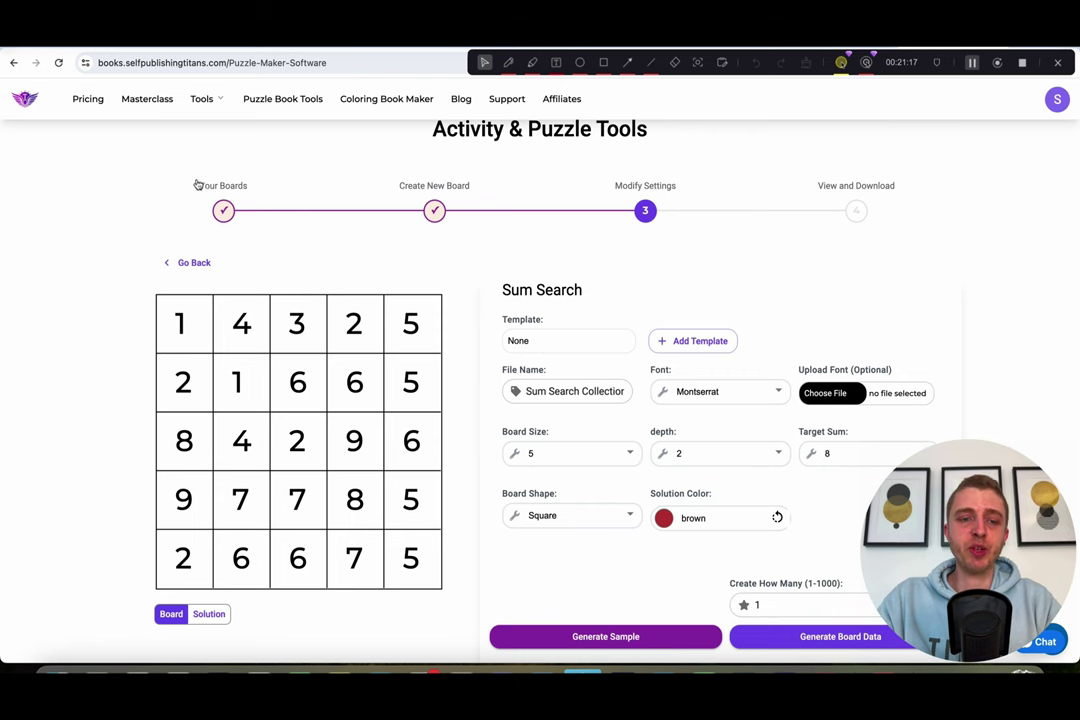
Step: Return to the list of puzzle tools and open the Ultimate Addition Grid
left_click(181, 263)
scroll(786, 441, "down", 5)
scroll(783, 444, "down", 3)
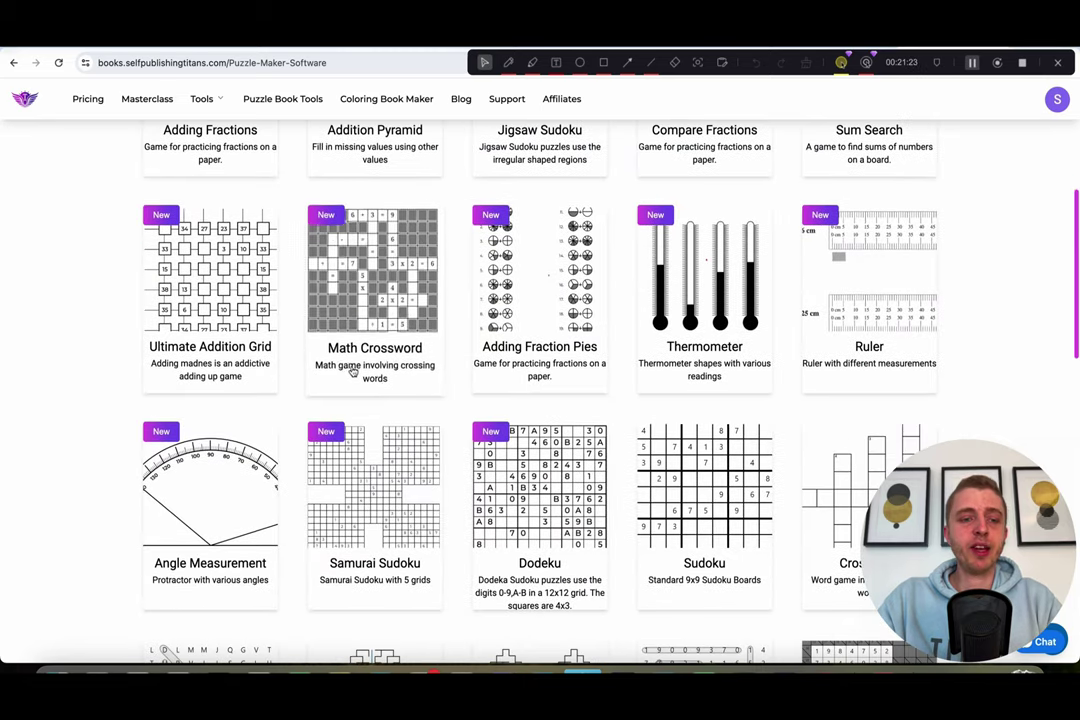
left_click(205, 292)
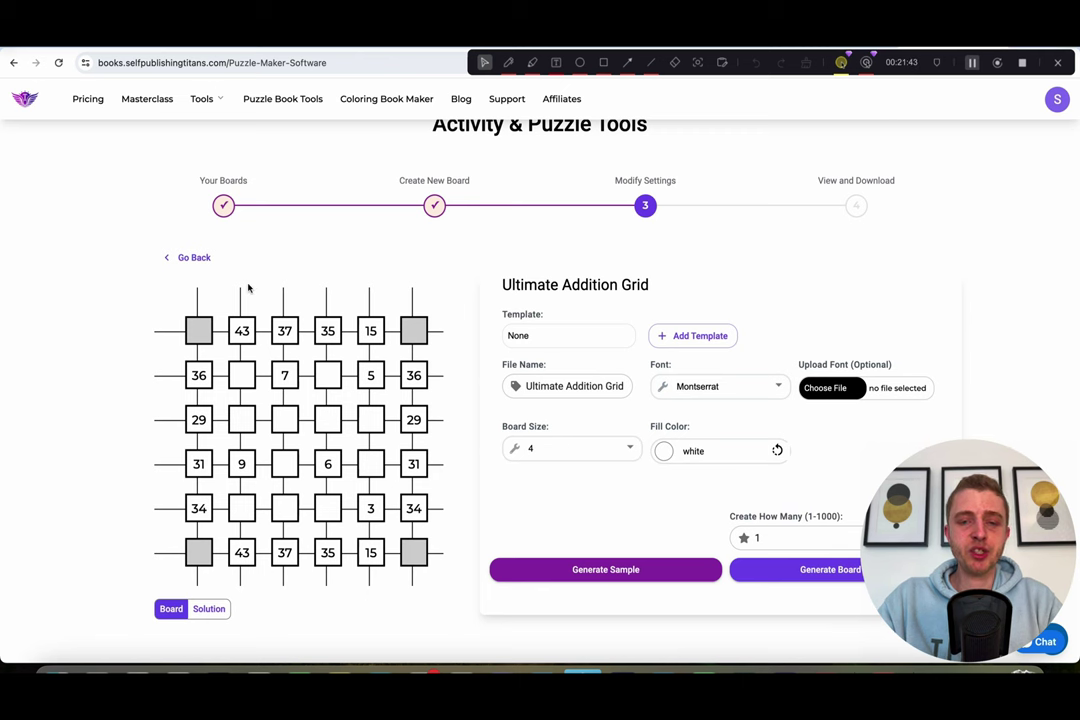
Step: Set the Ultimate Addition Grid's board size to 5 and generate a sample
left_click(588, 448)
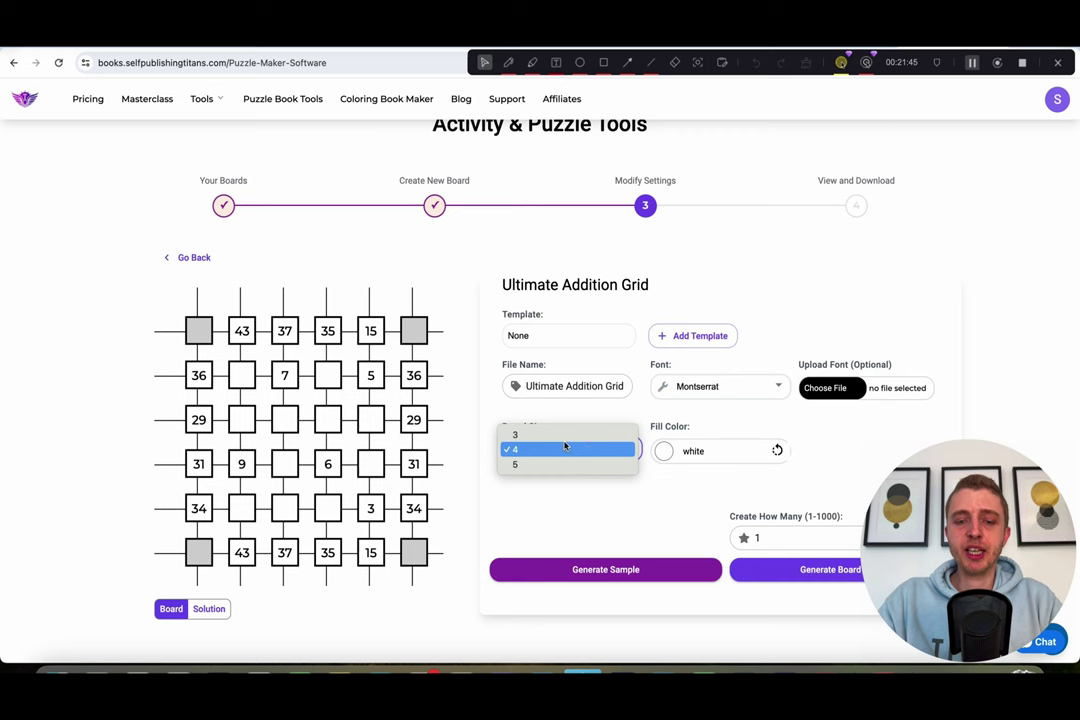
left_click(564, 464)
left_click(549, 570)
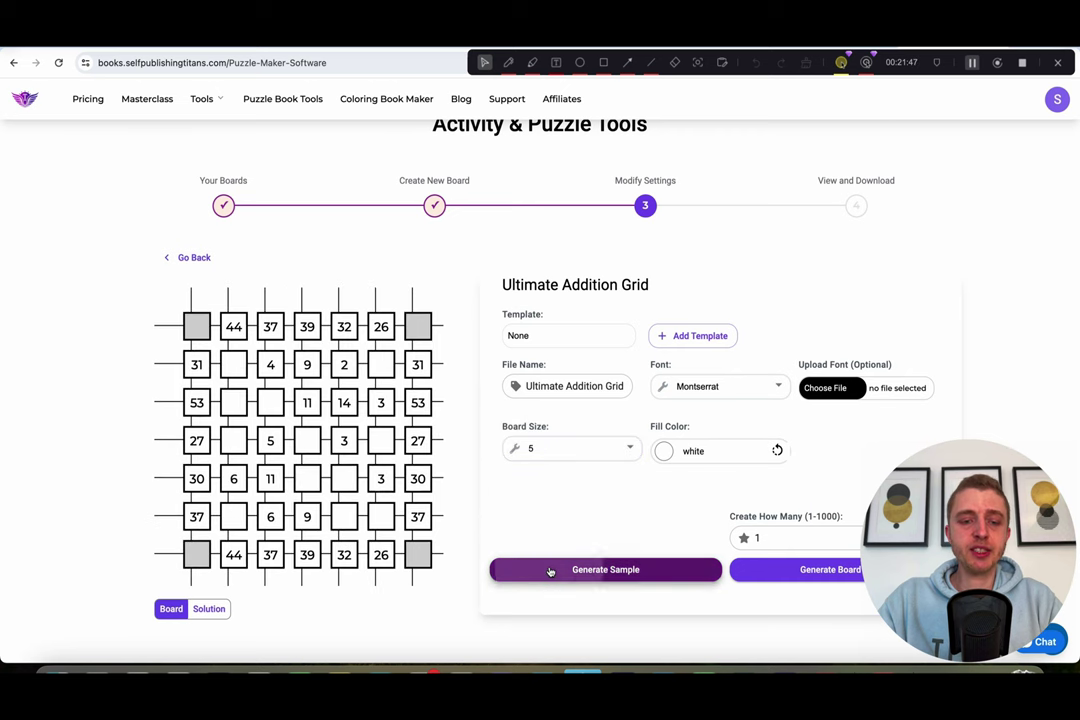
Step: Set the Ultimate Addition Grid's board size to 3 and generate a sample
left_click(550, 452)
left_click(550, 423)
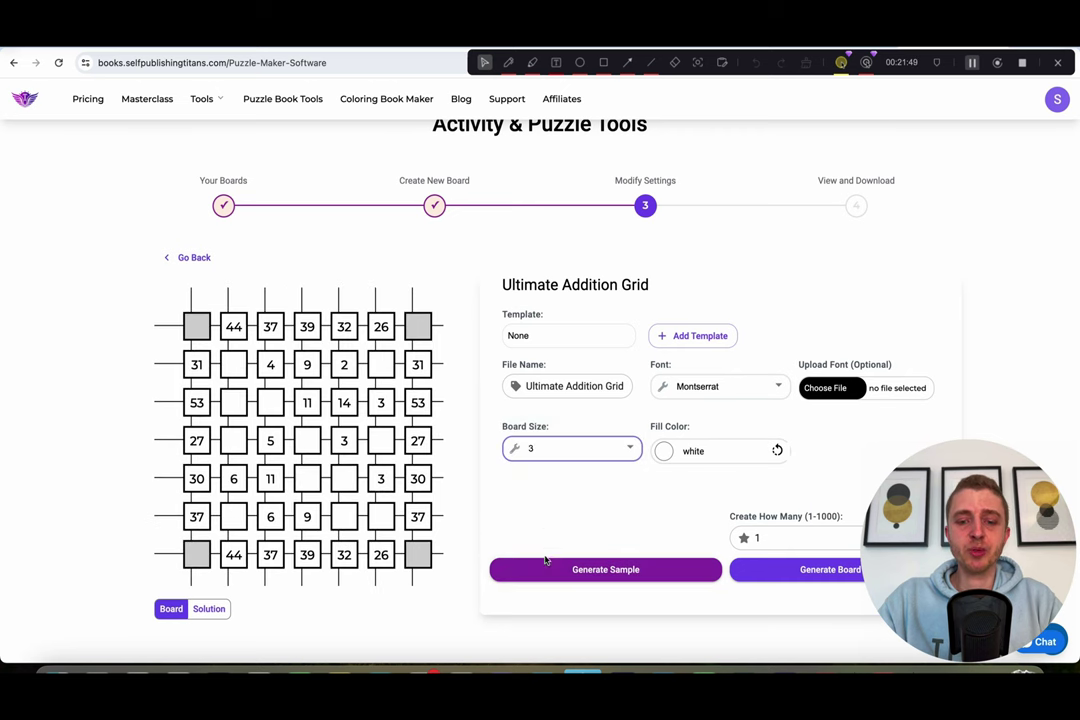
left_click(547, 568)
Step: Set the Ultimate Addition Grid's fill color to a brownish red (hex C32D2D) and generate a sample
left_click(688, 450)
left_click(757, 498)
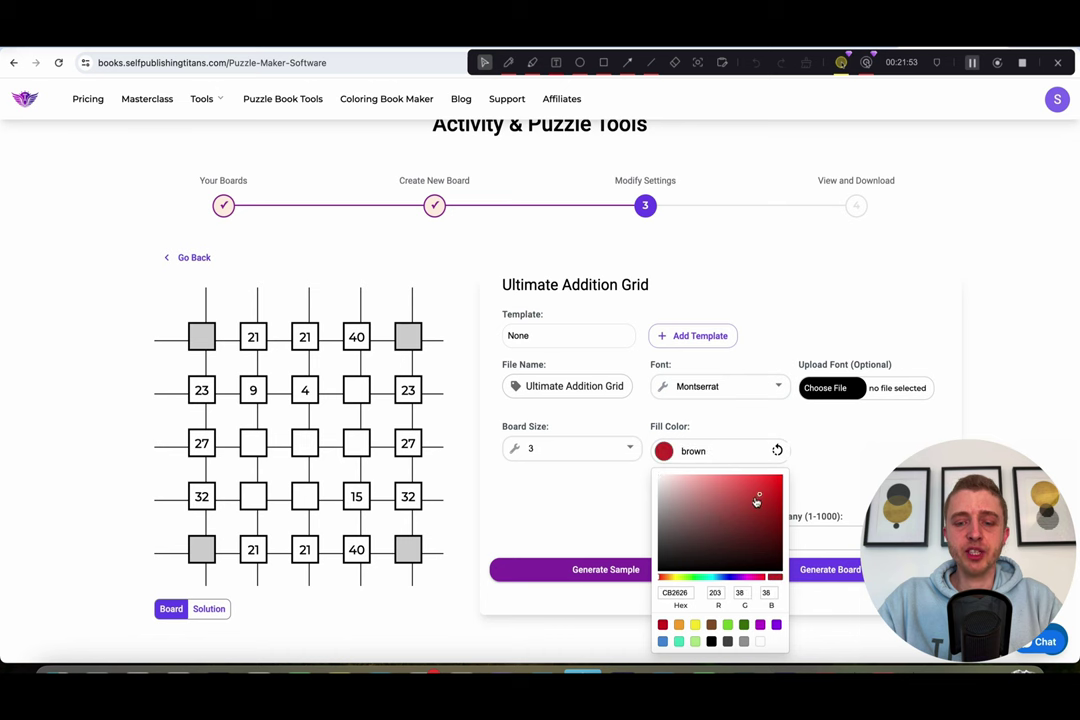
left_click(579, 509)
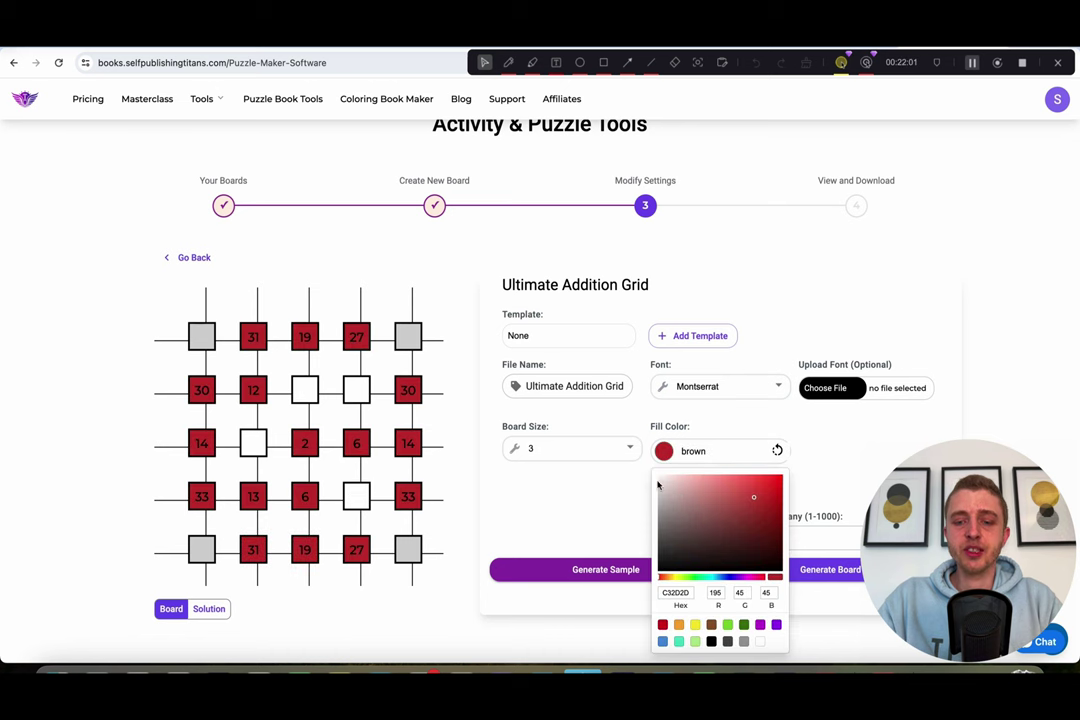
Step: Set the Ultimate Addition Grid's fill color to a very light, near-white shade and generate a sample
left_click_drag(657, 485, 672, 482)
left_click(664, 484)
left_click(580, 576)
Step: Open the Math Crossword tool from the puzzle list, and generate a sample with its solution shown
left_click(194, 258)
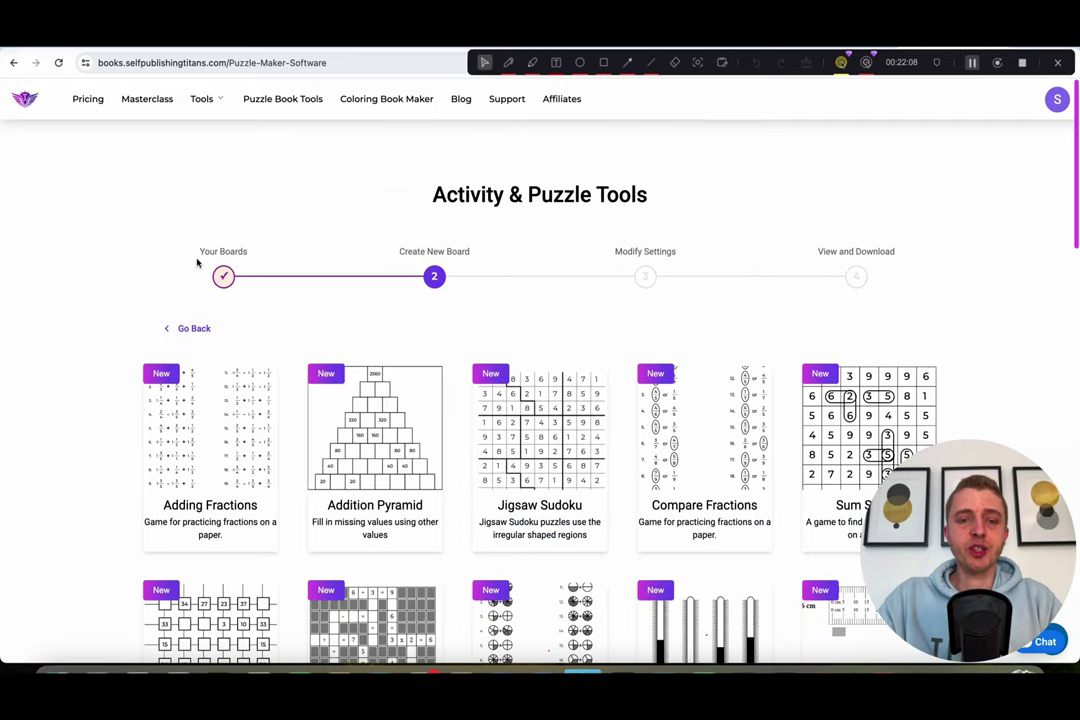
scroll(375, 430, "down", 3)
left_click(375, 290)
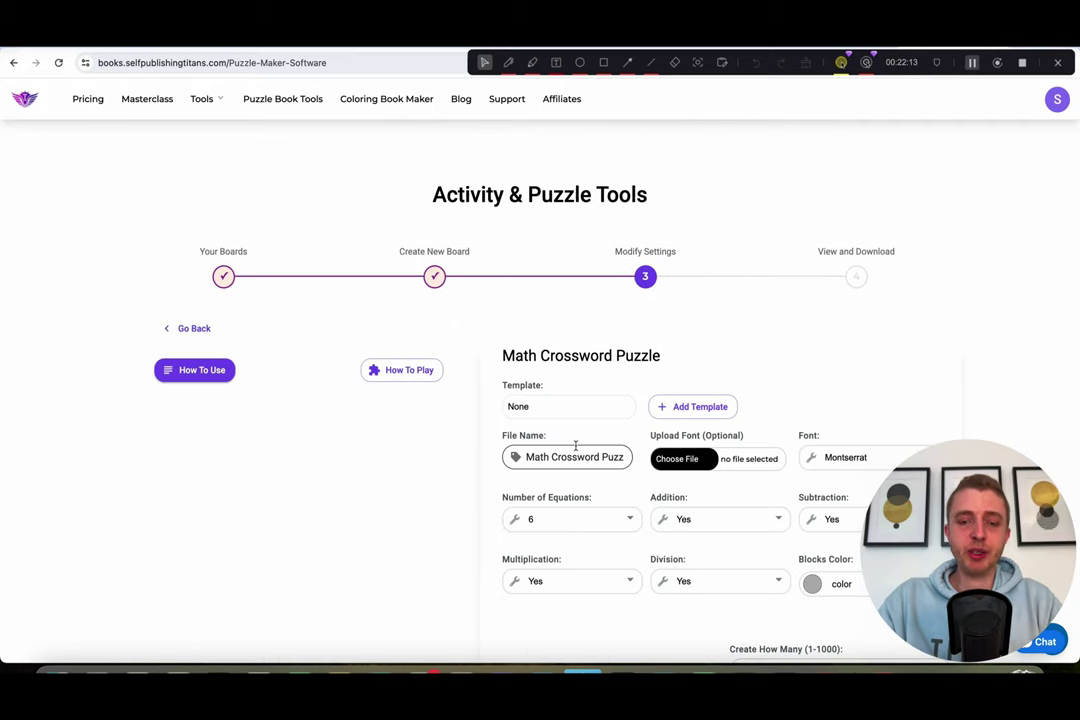
scroll(575, 447, "down", 2)
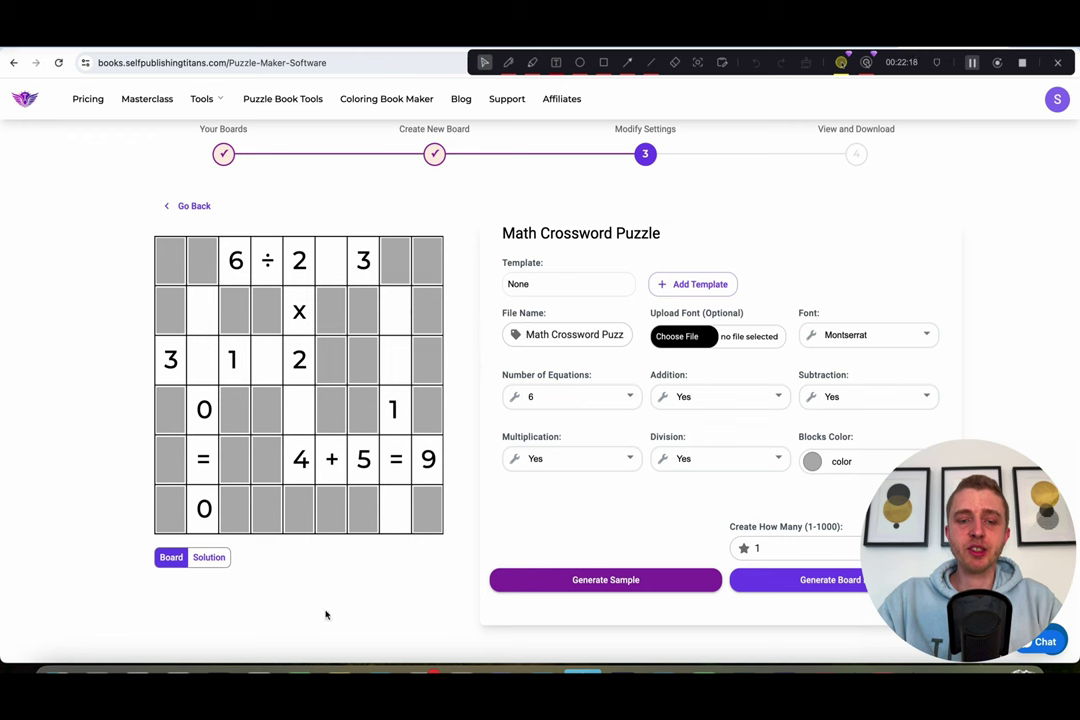
left_click(208, 558)
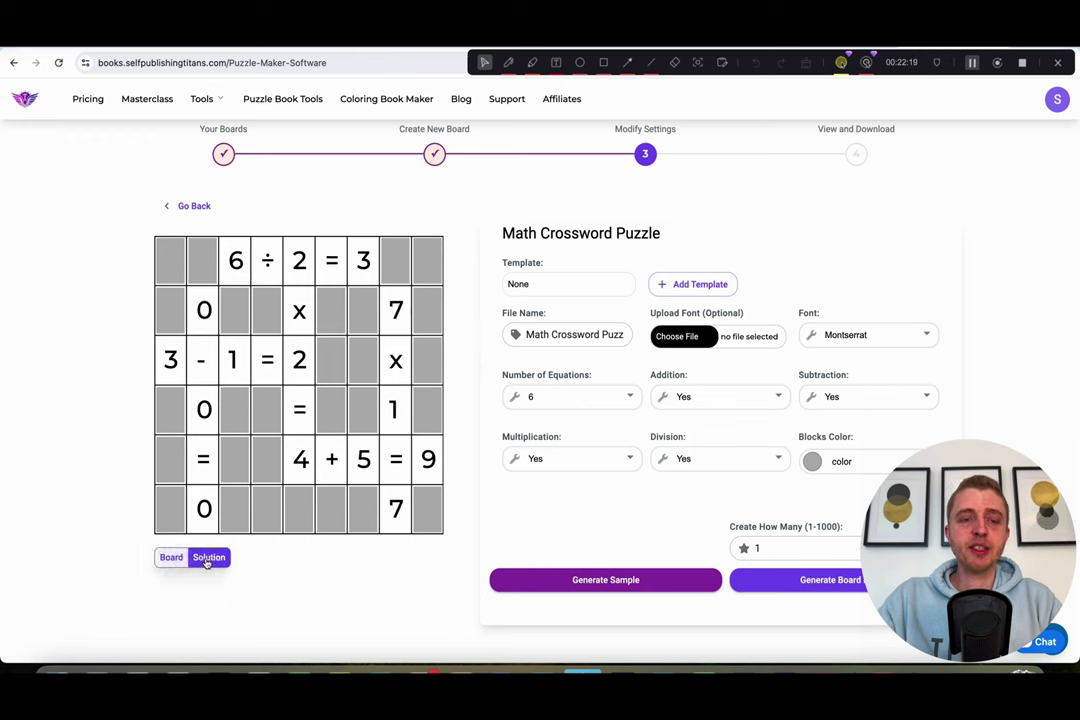
Step: Set the Math Crossword's number of equations to 30 and generate a sample
left_click(588, 397)
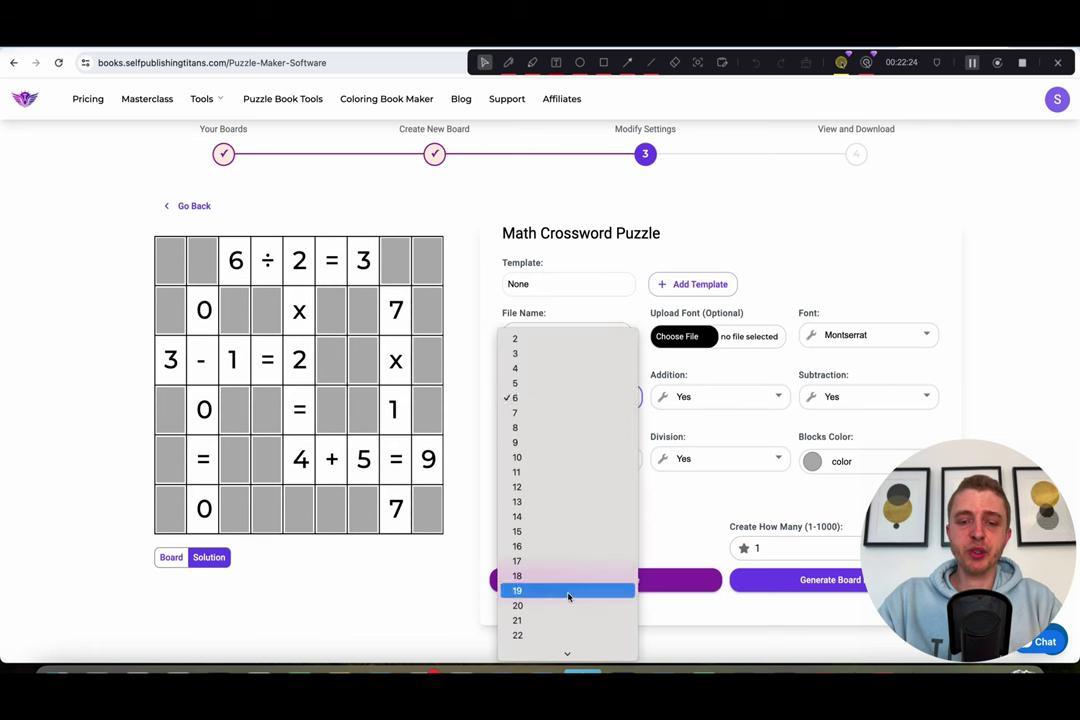
left_click(552, 398)
left_click(552, 398)
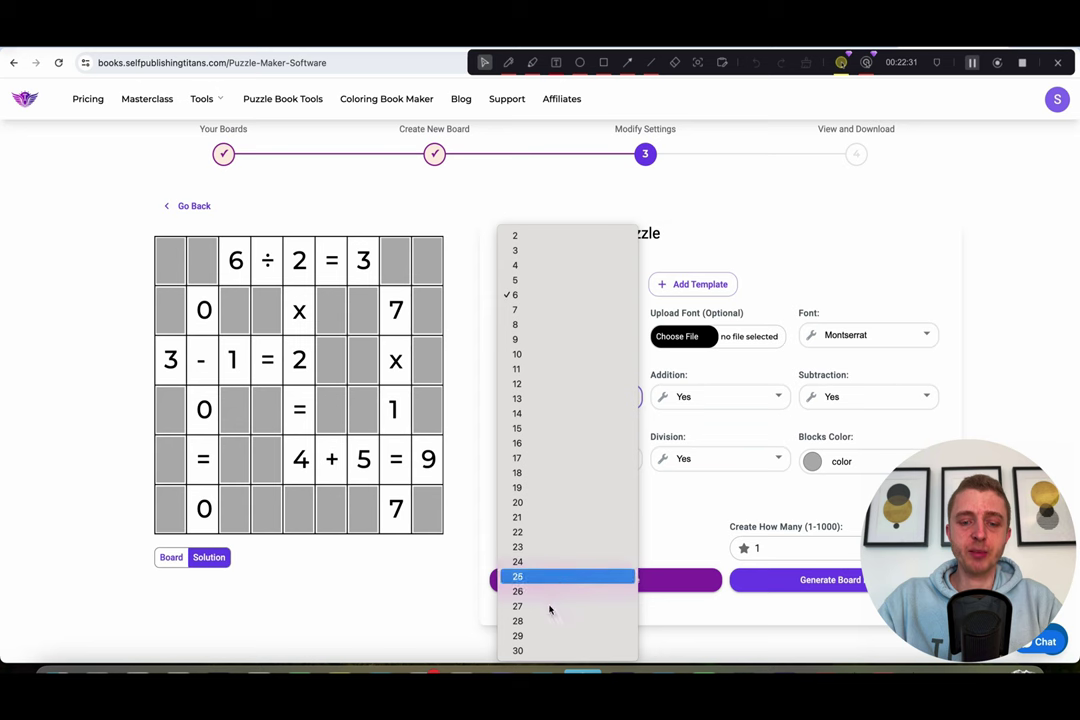
left_click(543, 650)
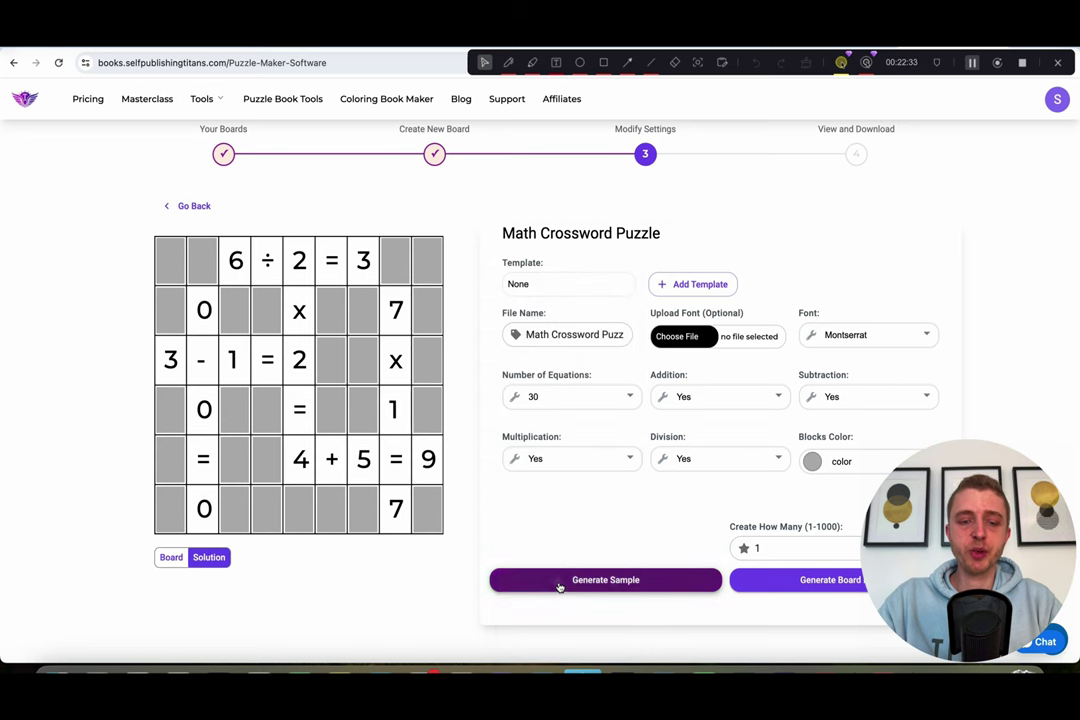
left_click(560, 586)
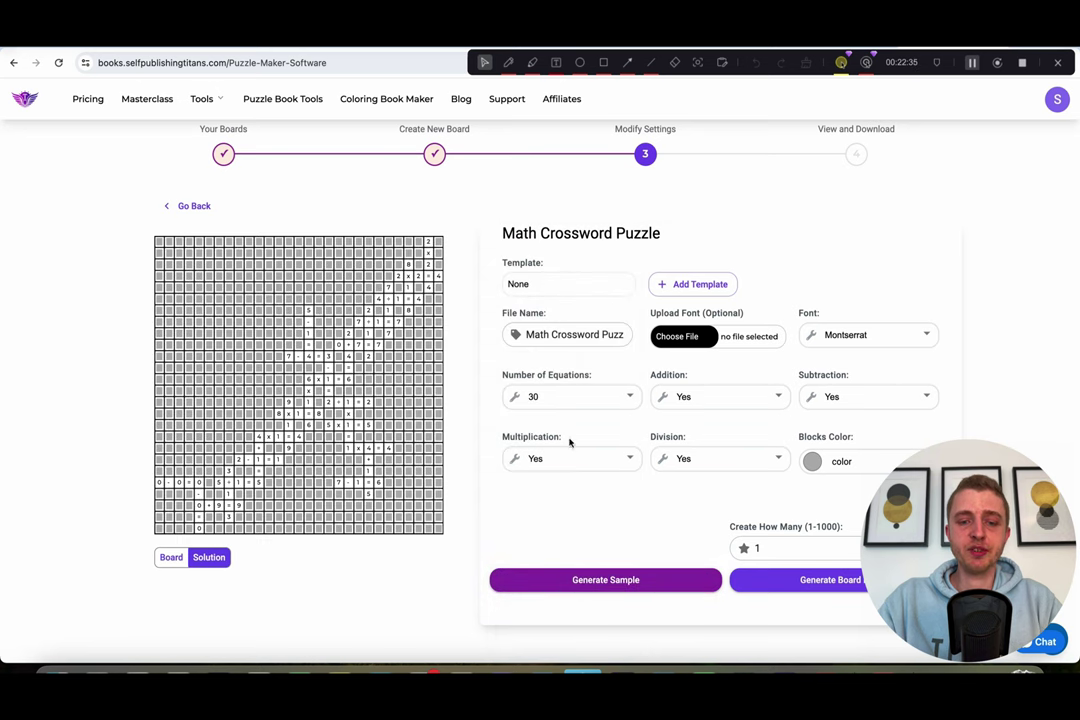
Step: Set the Math Crossword's number of equations to 6 and generate a sample
left_click(567, 403)
left_click(535, 106)
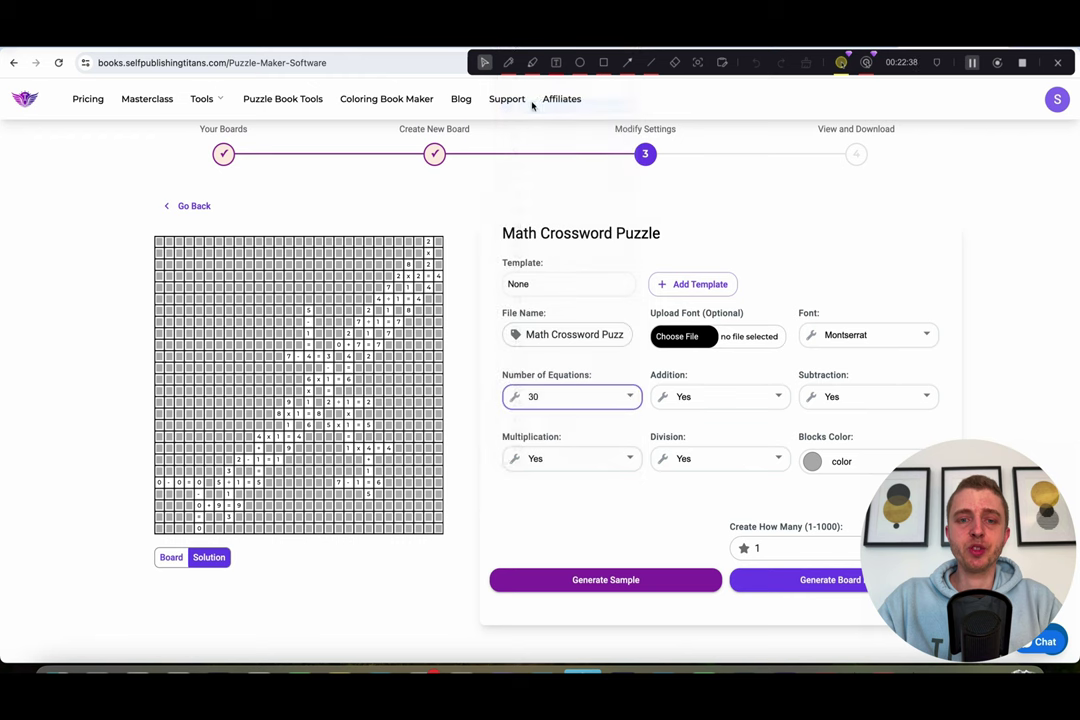
left_click(567, 577)
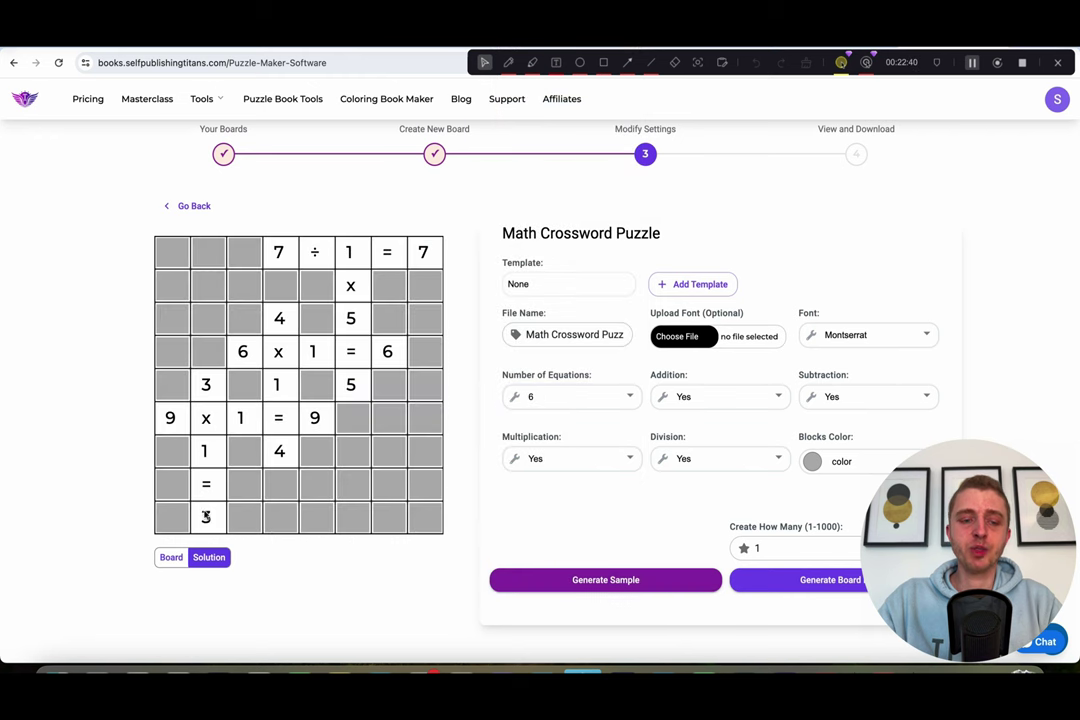
Step: Exclude division and multiplication from the Math Crossword one after the other, generating a sample after each change
left_click(690, 458)
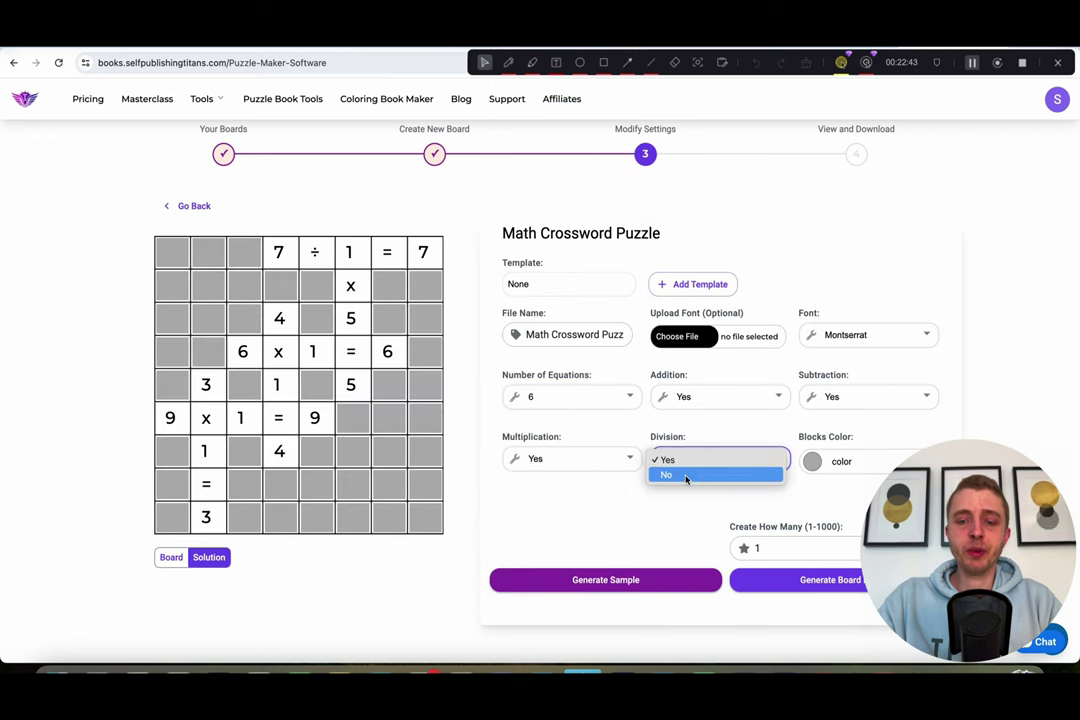
left_click(686, 475)
left_click(585, 580)
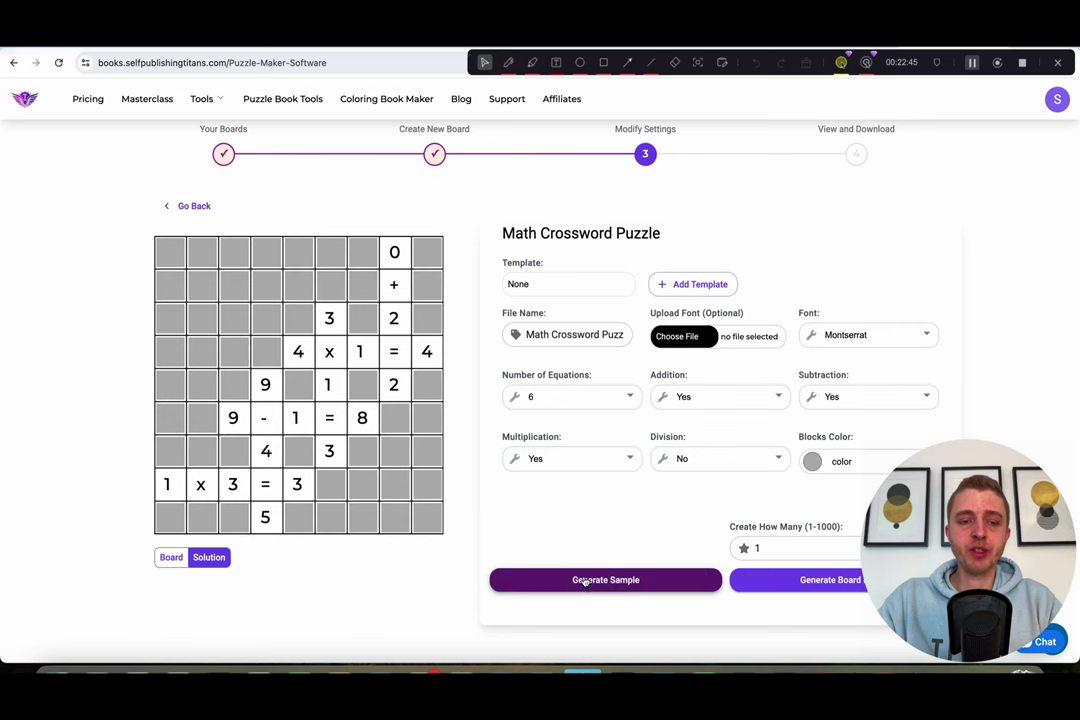
left_click(584, 462)
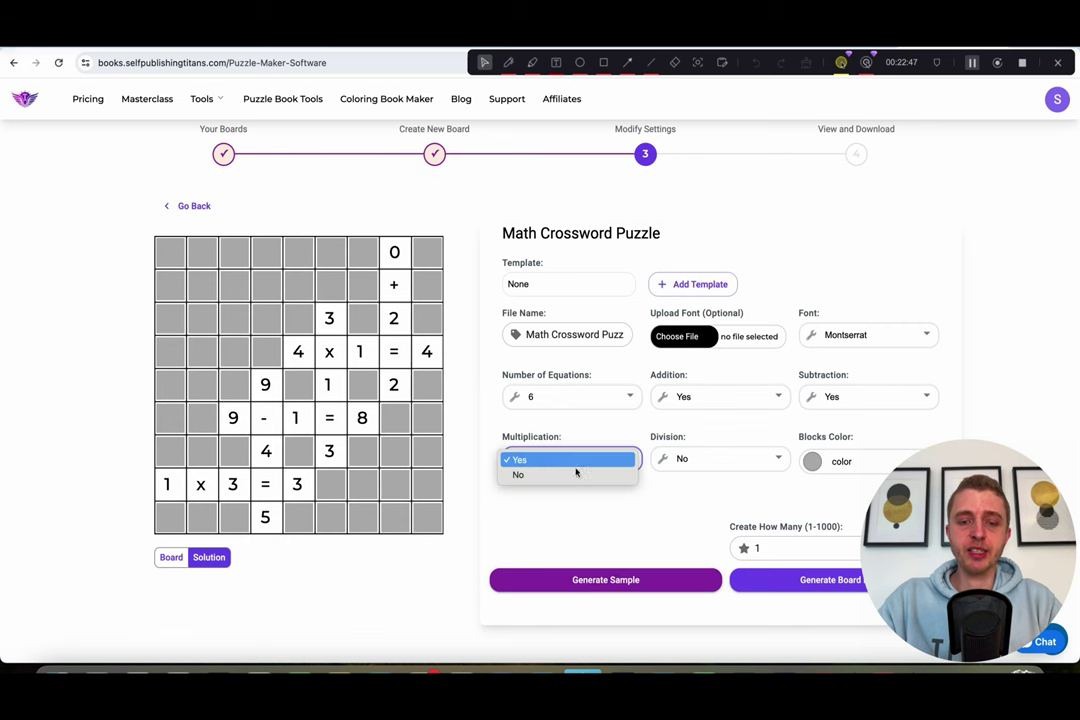
left_click(565, 476)
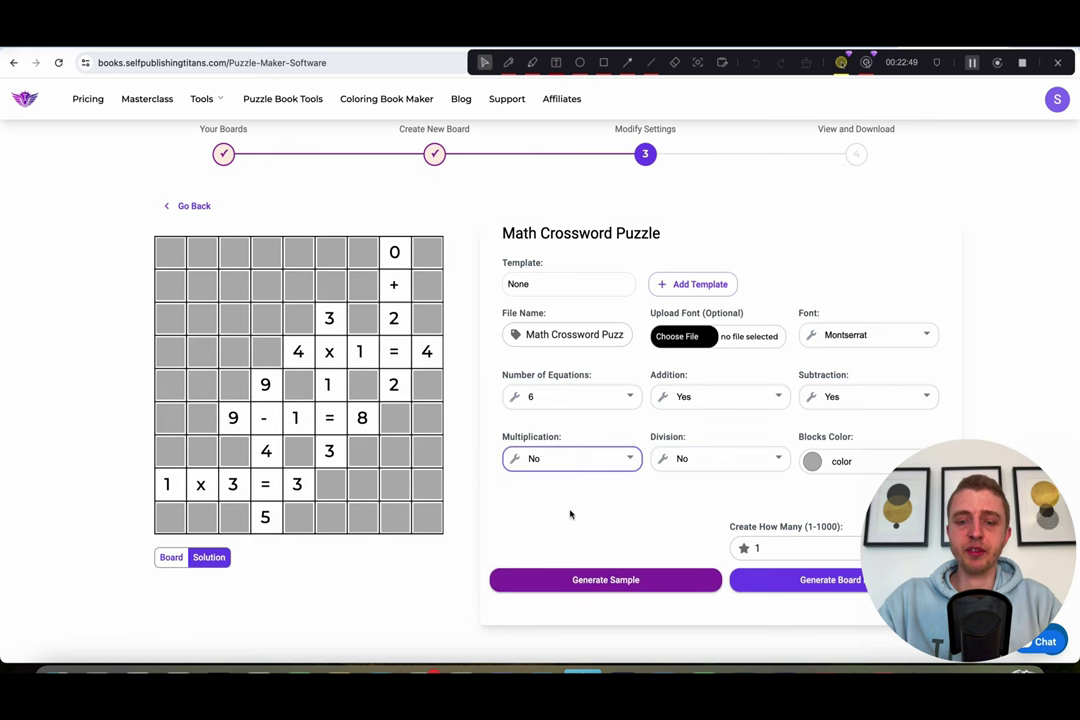
left_click(569, 582)
Step: Exclude subtraction from the Math Crossword and generate a sample
left_click(842, 399)
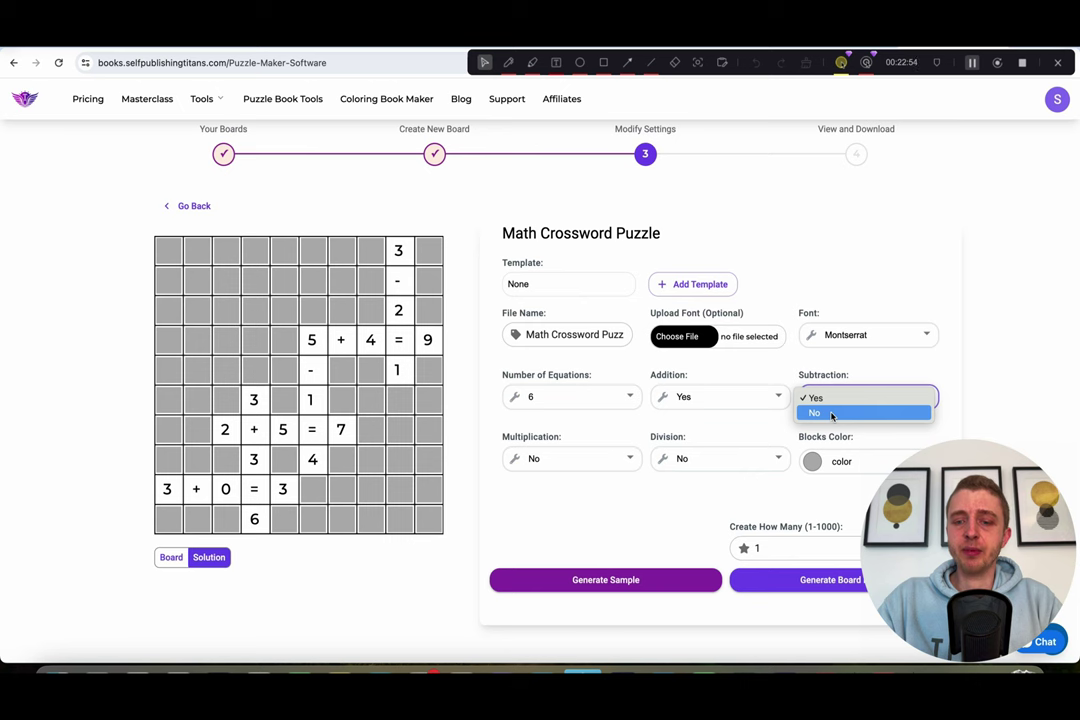
left_click(831, 413)
left_click(624, 583)
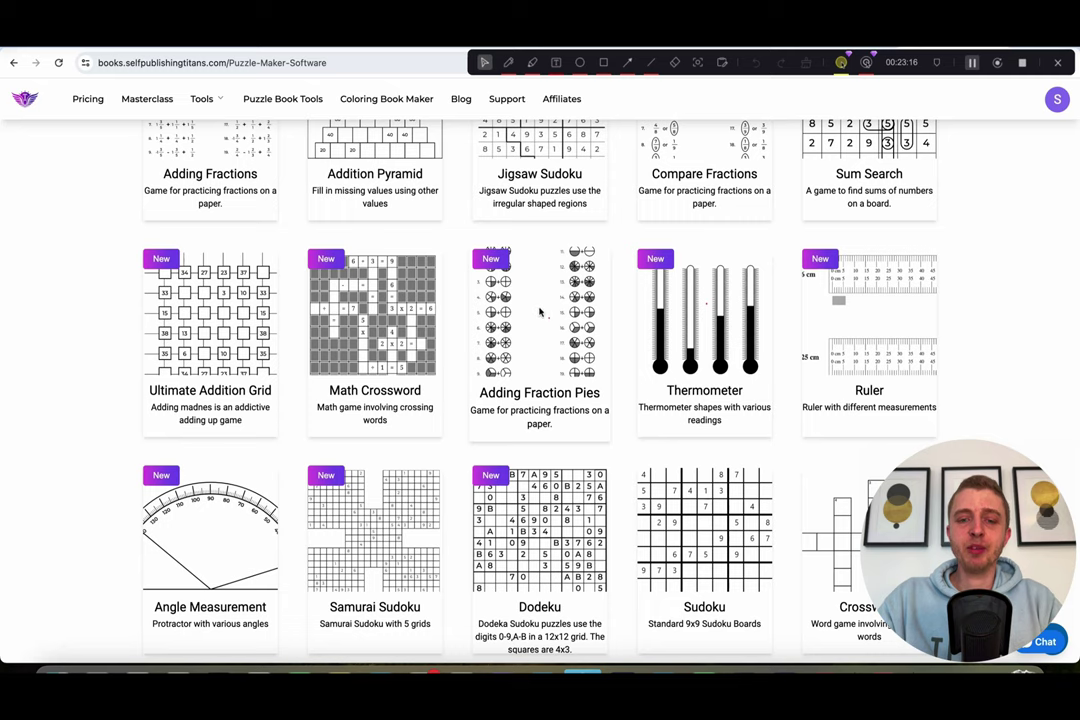
Step: Open the Adding Fraction Pies tool from the puzzle list, and generate a sample with its solution shown
left_click(540, 313)
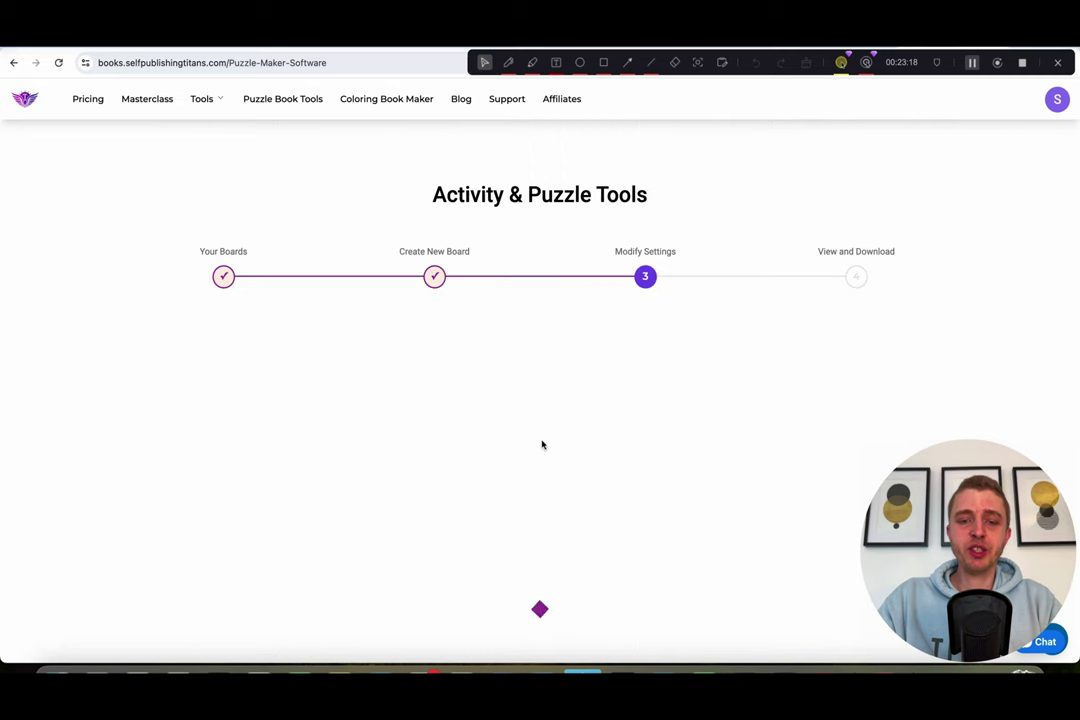
left_click(559, 545)
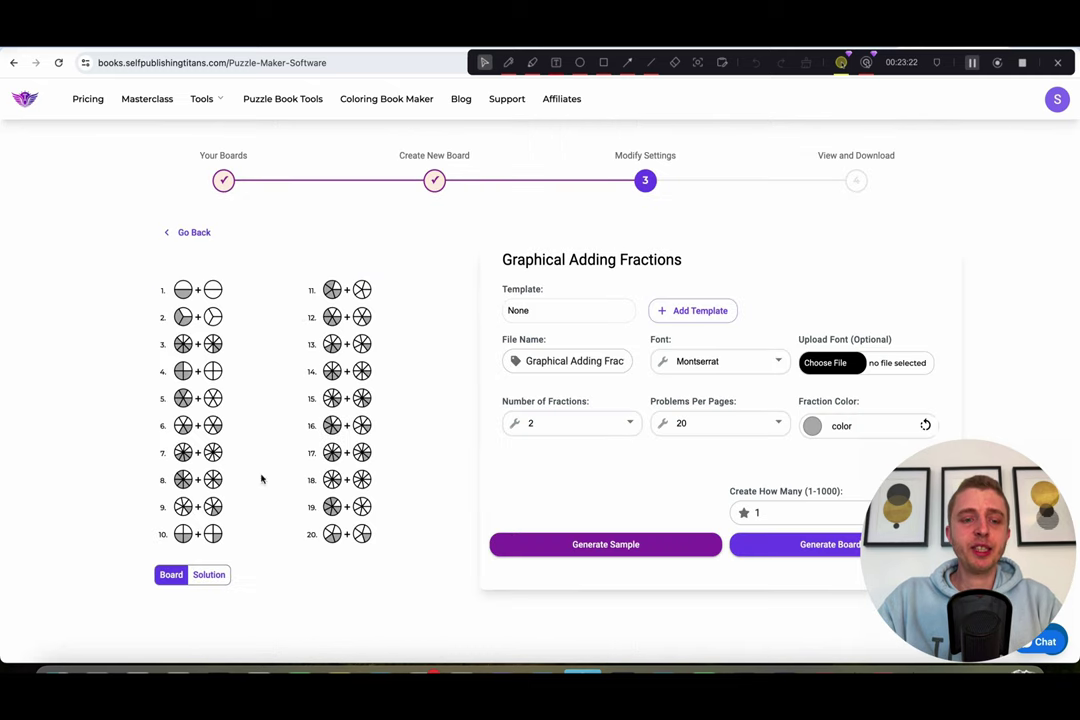
left_click(210, 576)
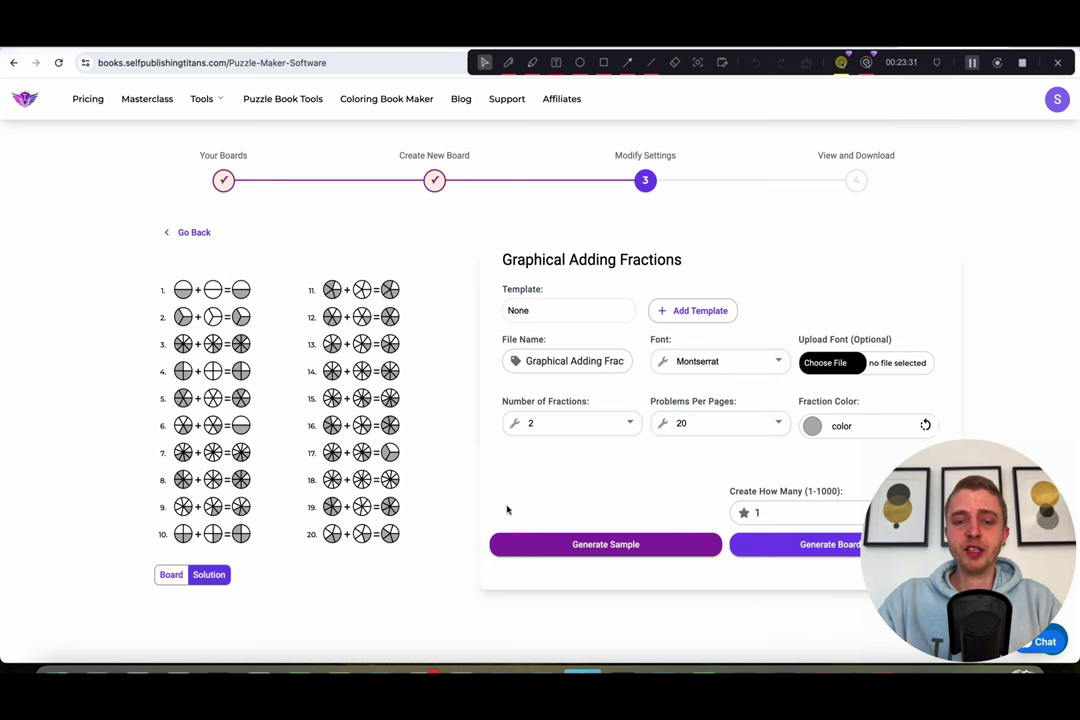
Step: Set the fraction pies' number of fractions to 3 and problems per page to 16, generating a sample with these settings
left_click(571, 424)
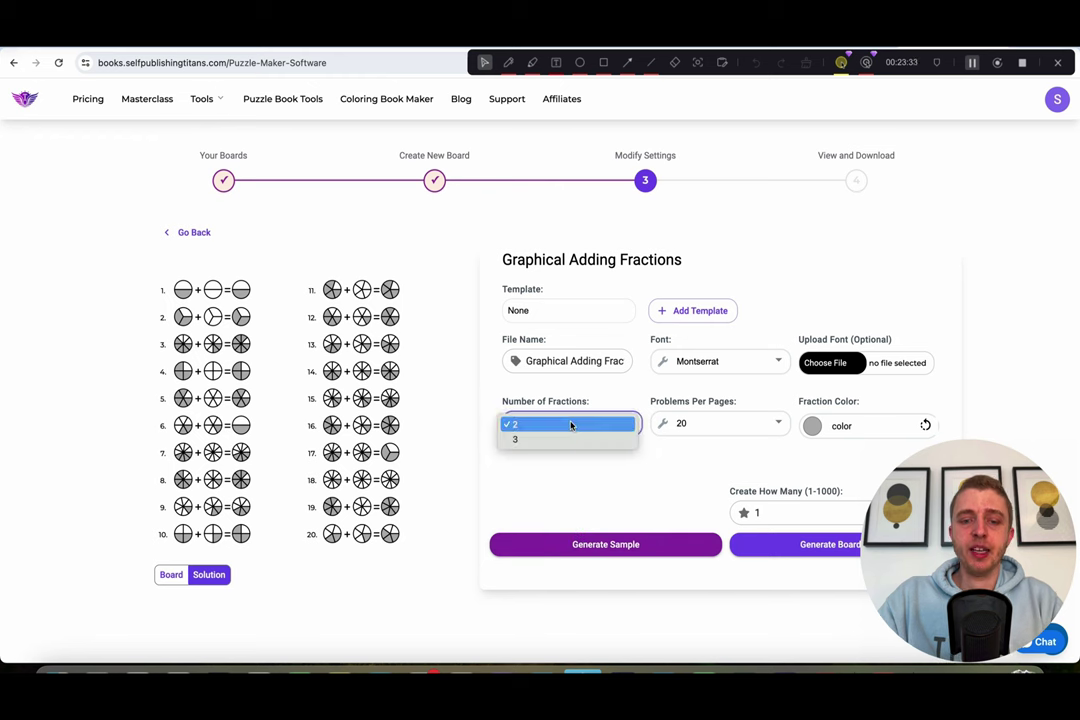
left_click(546, 440)
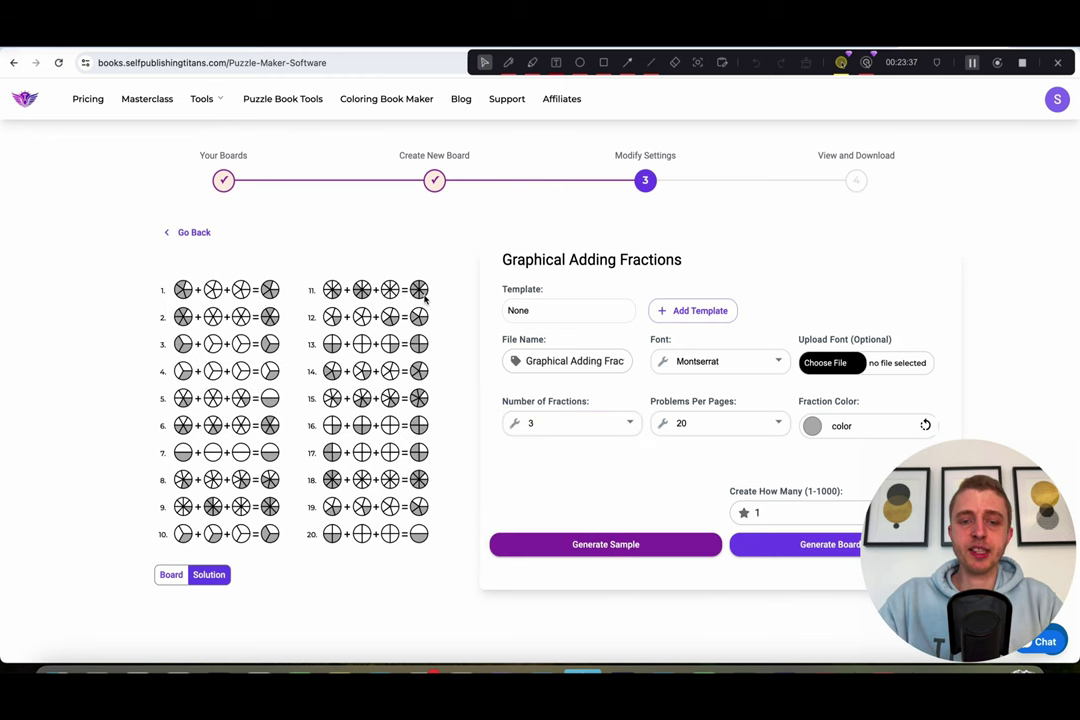
left_click(718, 424)
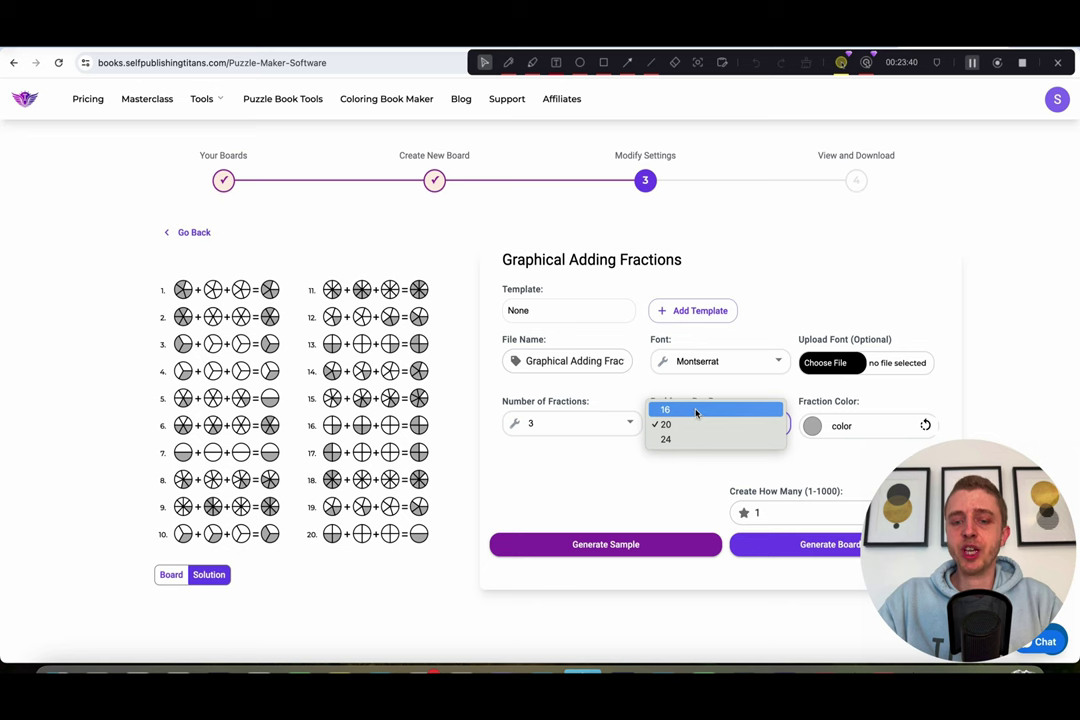
left_click(697, 410)
left_click(620, 546)
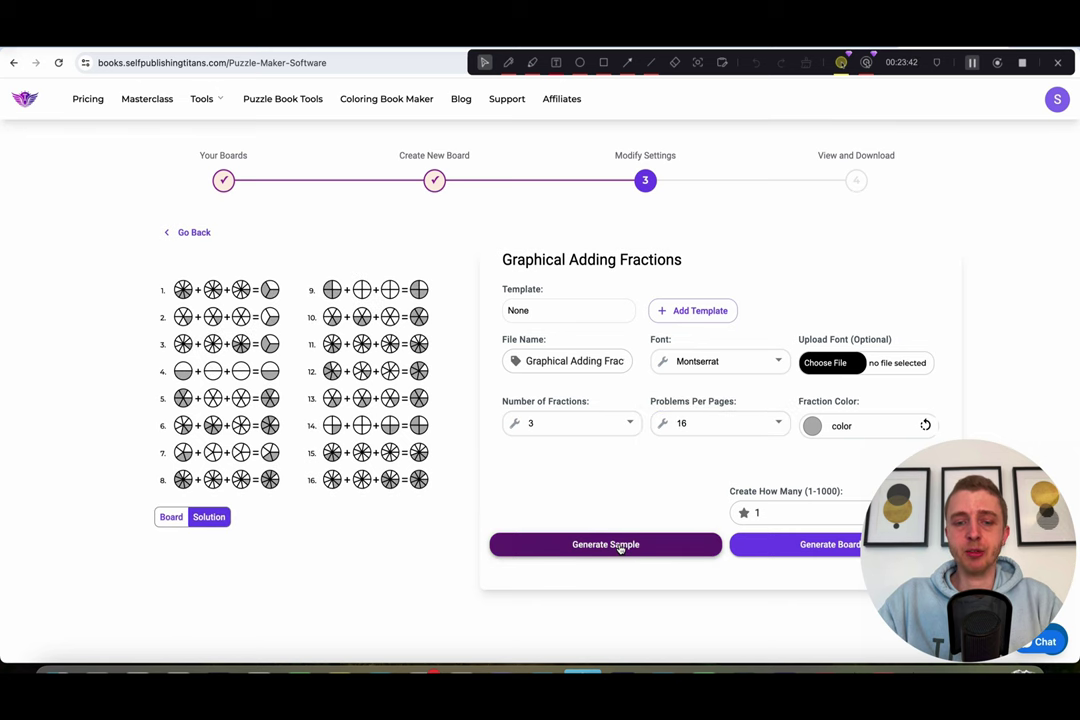
Step: Generate a sample with the fraction pies colored muted red, and set the number of boards to create to 100
left_click(812, 426)
left_click(833, 476)
left_click(876, 468)
left_click(712, 545)
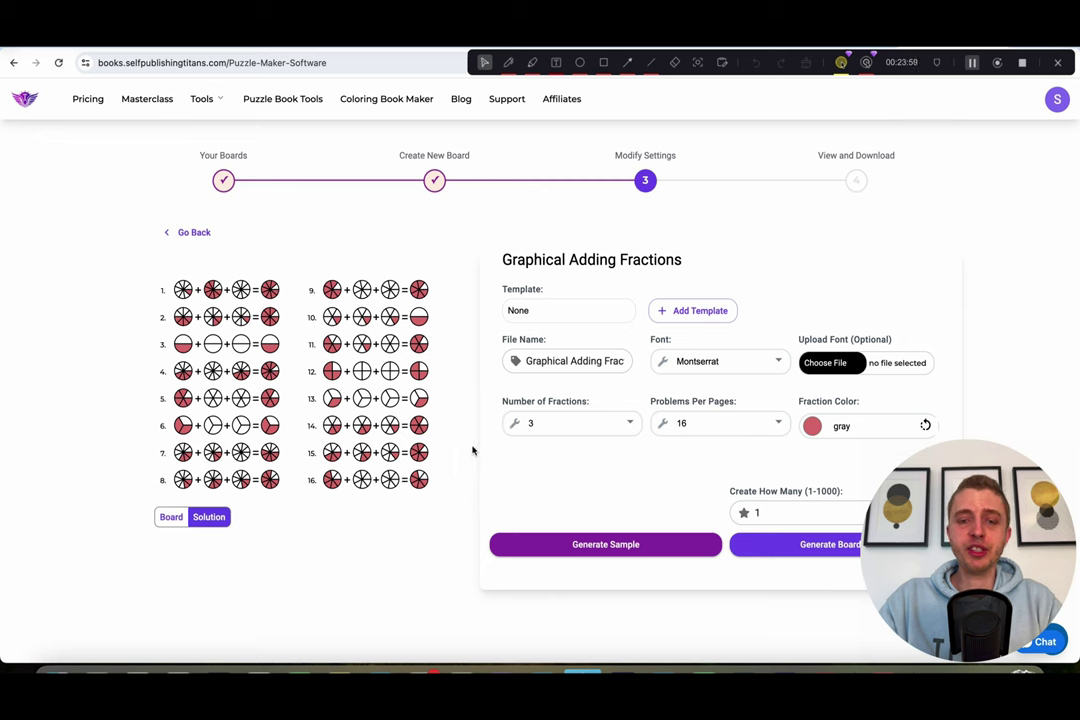
left_click(793, 517)
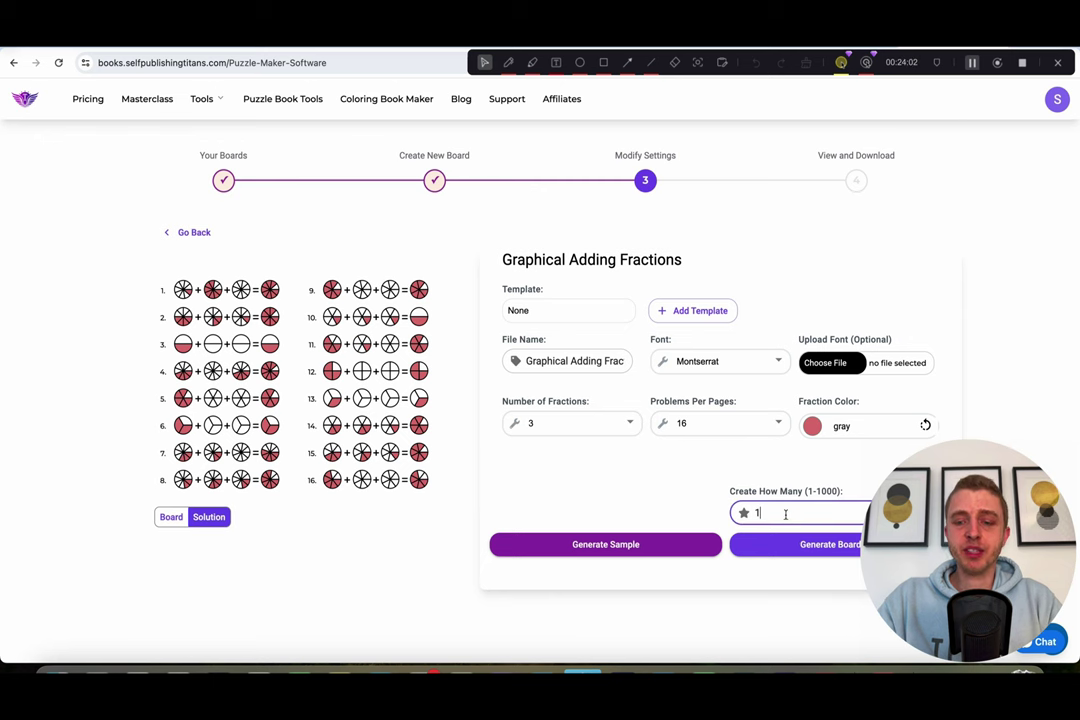
type("00")
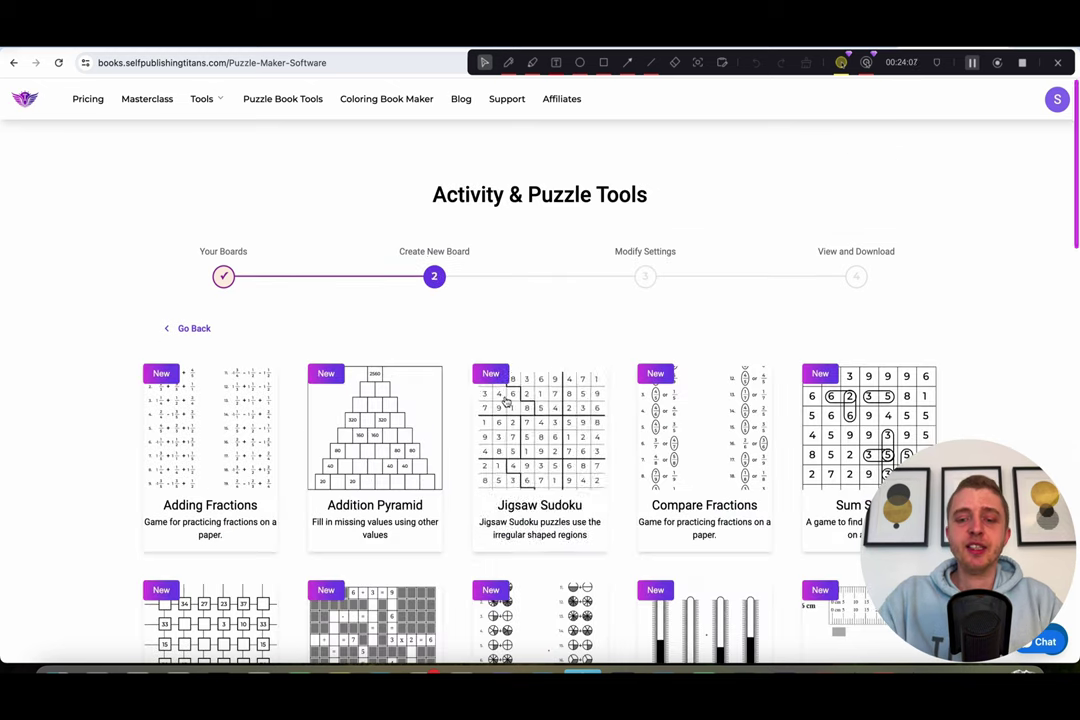
Step: Open the Thermometer tool from the puzzle list and generate two samples with the default settings
scroll(507, 400, "down", 3)
scroll(505, 400, "down", 2)
left_click(731, 317)
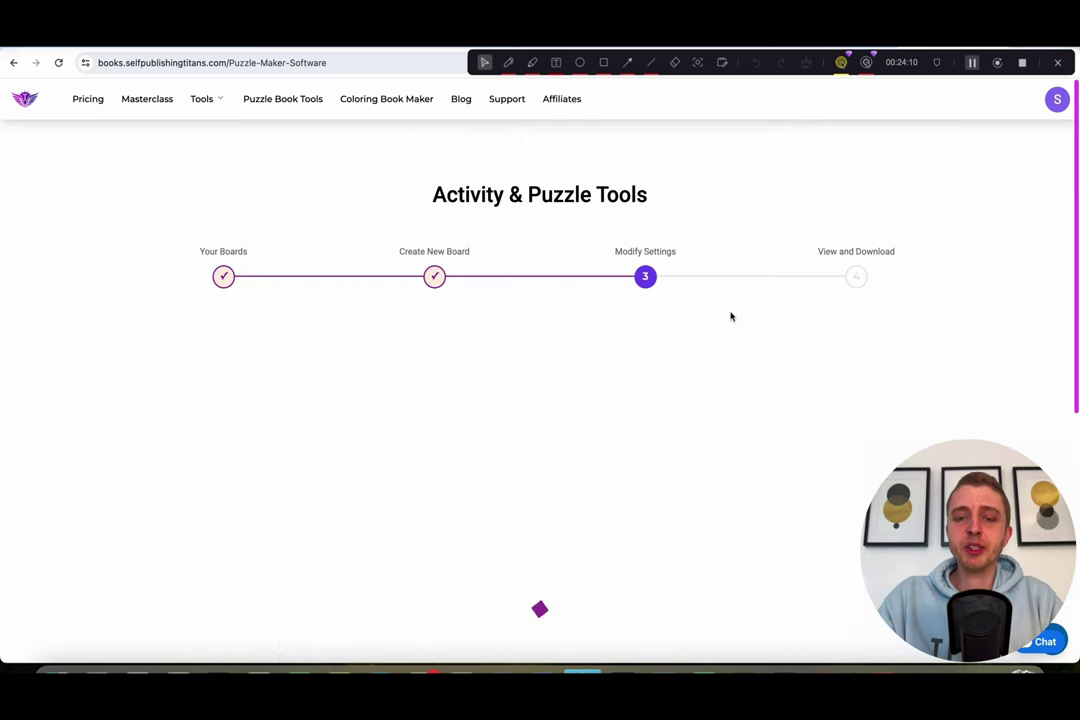
left_click(578, 574)
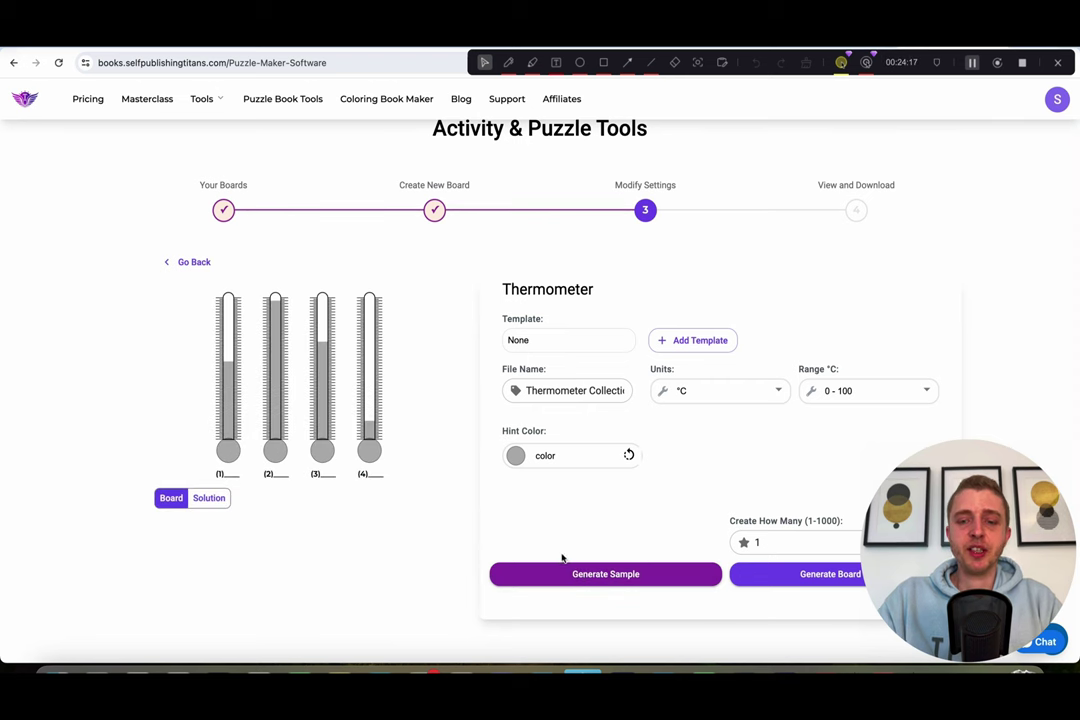
left_click(550, 579)
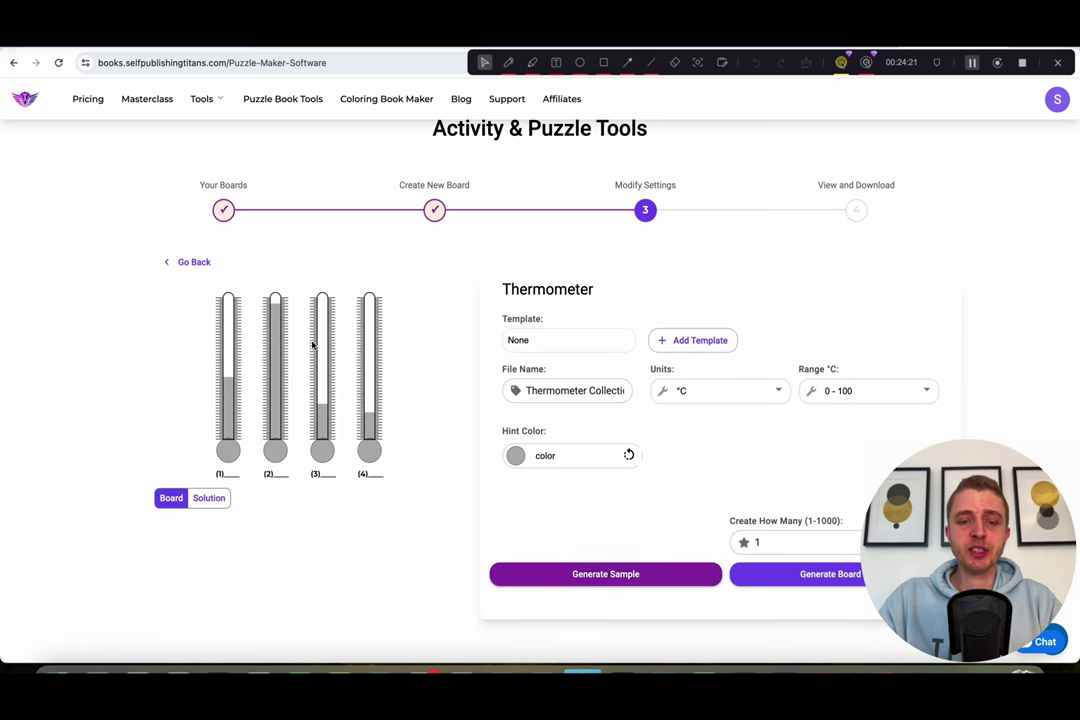
Step: Set the Thermometer's units to °F and review the range options, keeping 32 - 212
left_click(715, 391)
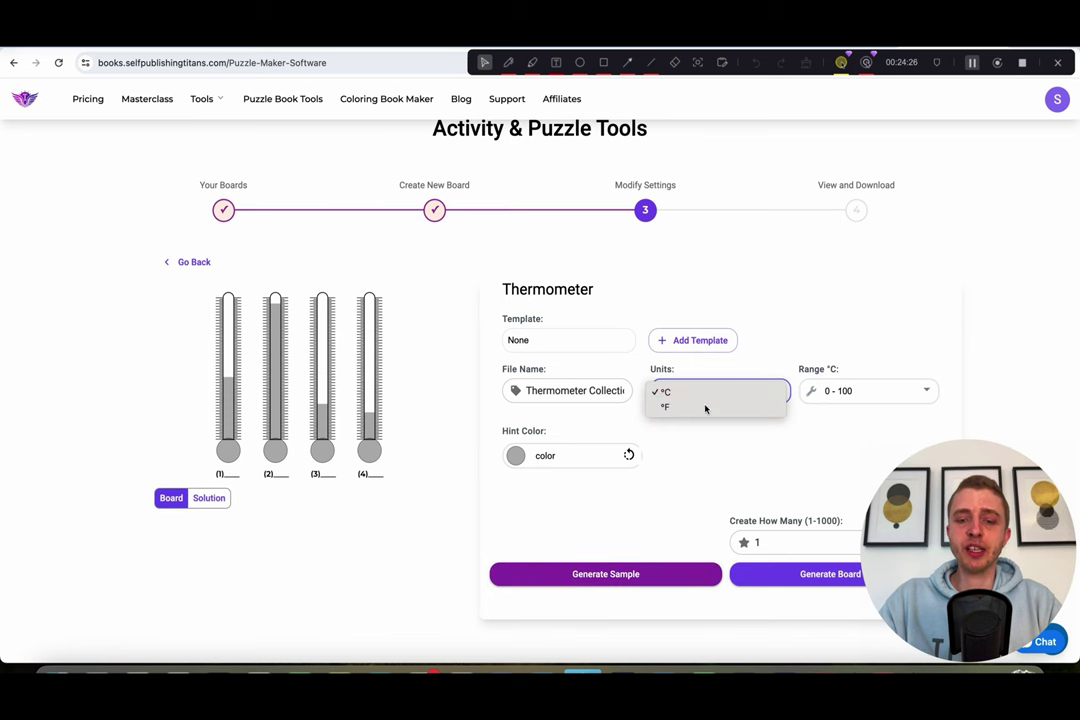
left_click(705, 409)
left_click(849, 391)
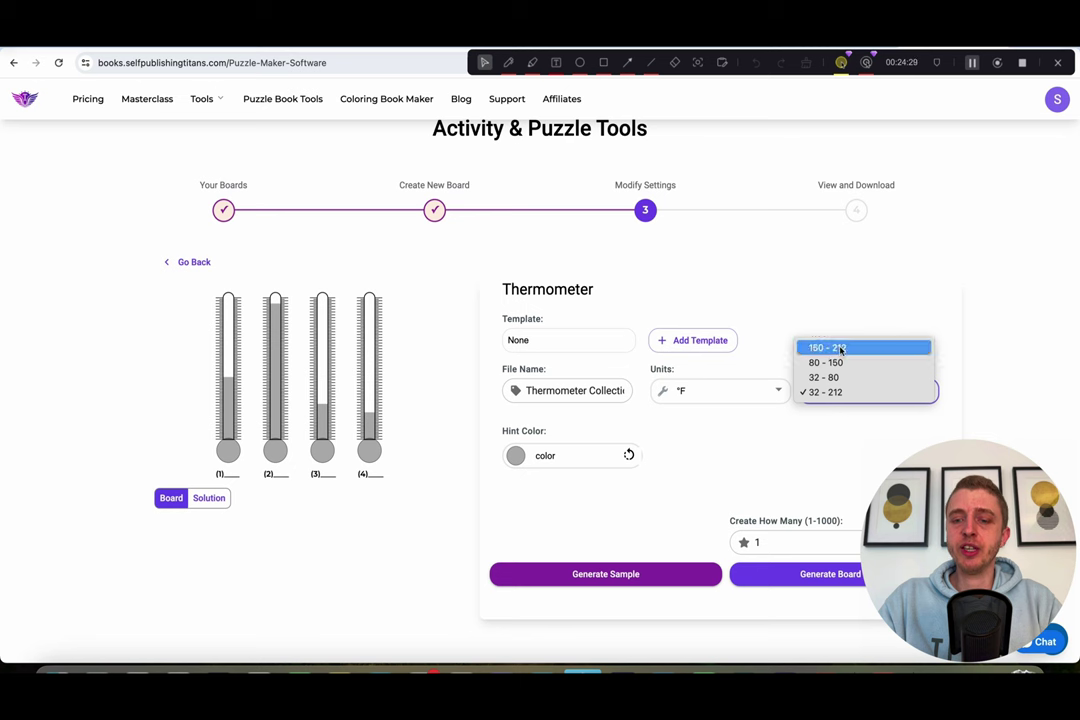
left_click(715, 447)
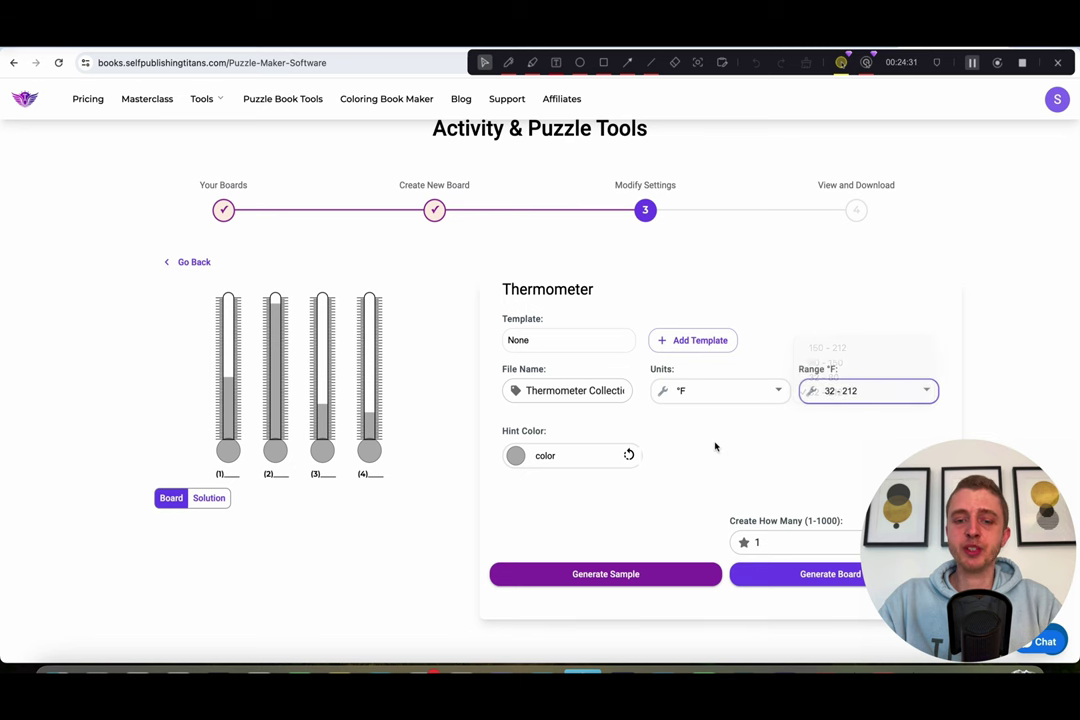
Step: Set the Thermometer's hint color to blue and generate a sample
left_click(515, 456)
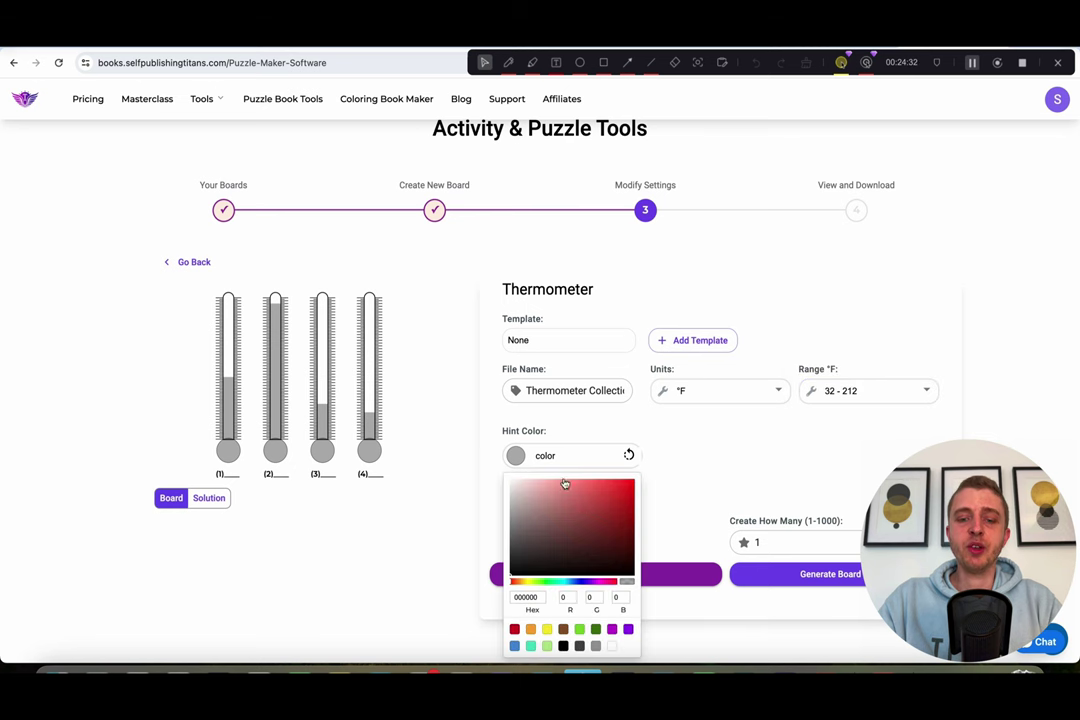
left_click(574, 582)
left_click(622, 492)
left_click(713, 470)
left_click(574, 584)
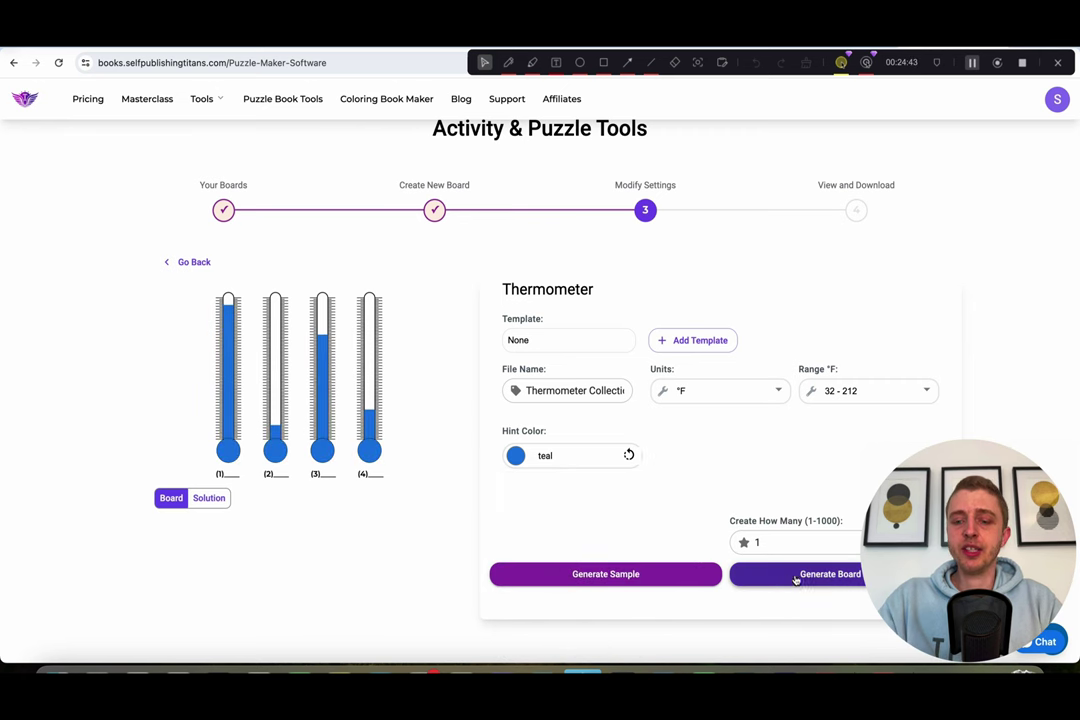
Step: Go back to the puzzle list, and open the Ruler tool with a sample generated
left_click(193, 261)
scroll(612, 472, "down", 3)
left_click(705, 420)
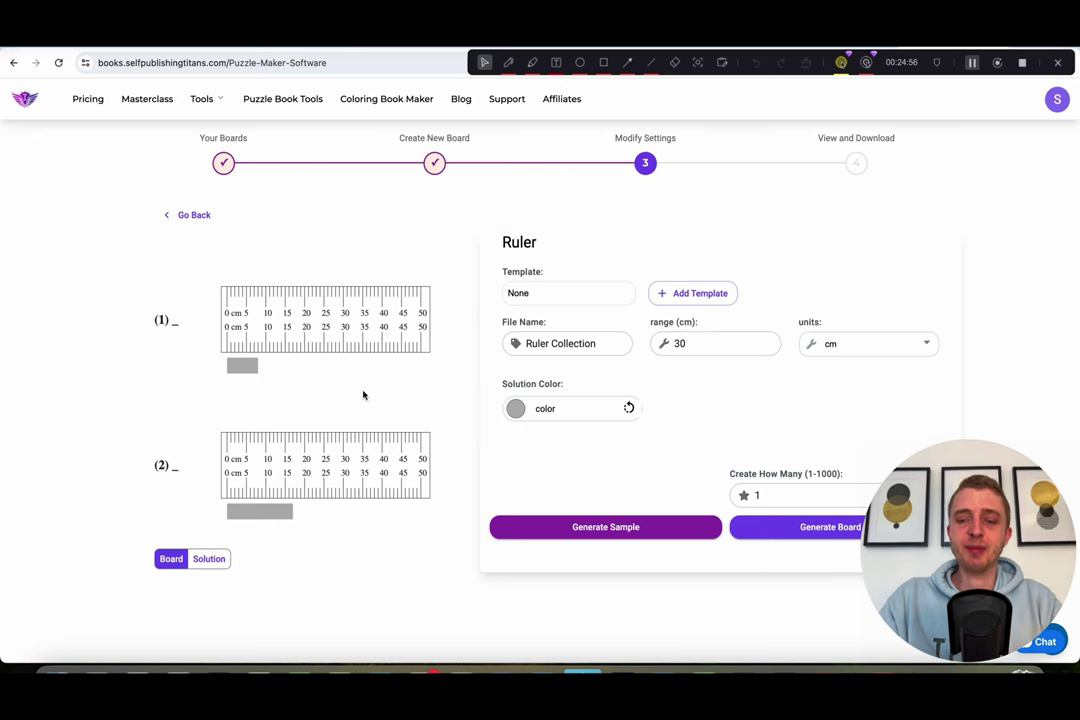
Step: Set the Ruler's range to 50 cm and check the available units, keeping cm
left_click(862, 344)
left_click(702, 345)
double_click(702, 345)
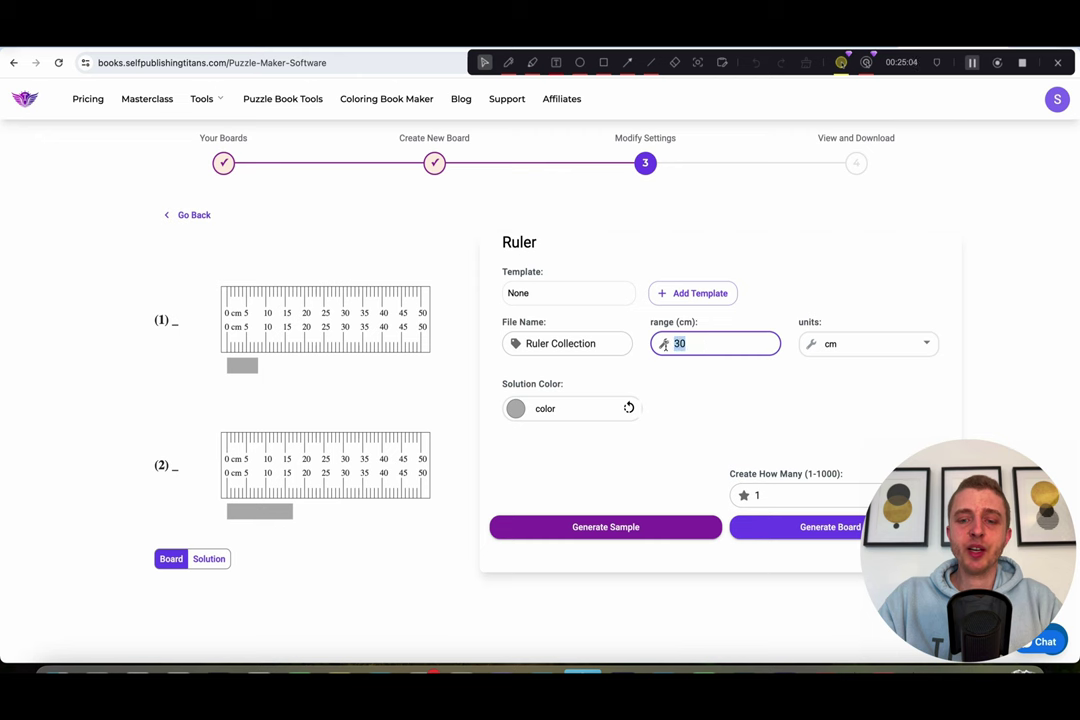
type("50")
left_click(852, 347)
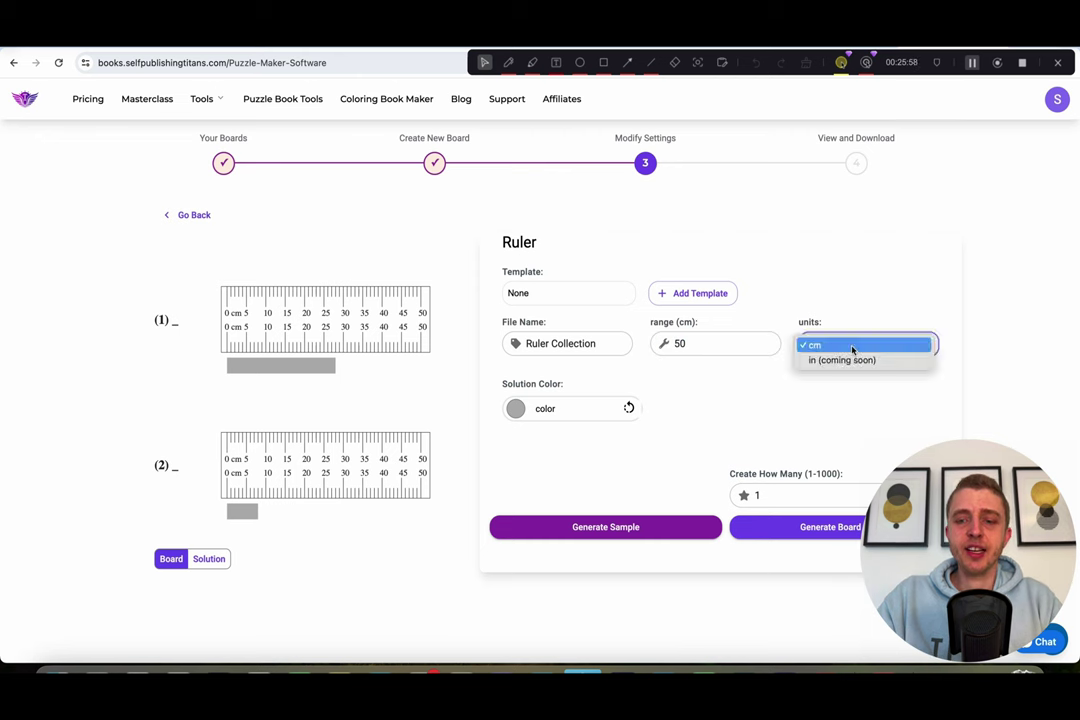
left_click(810, 391)
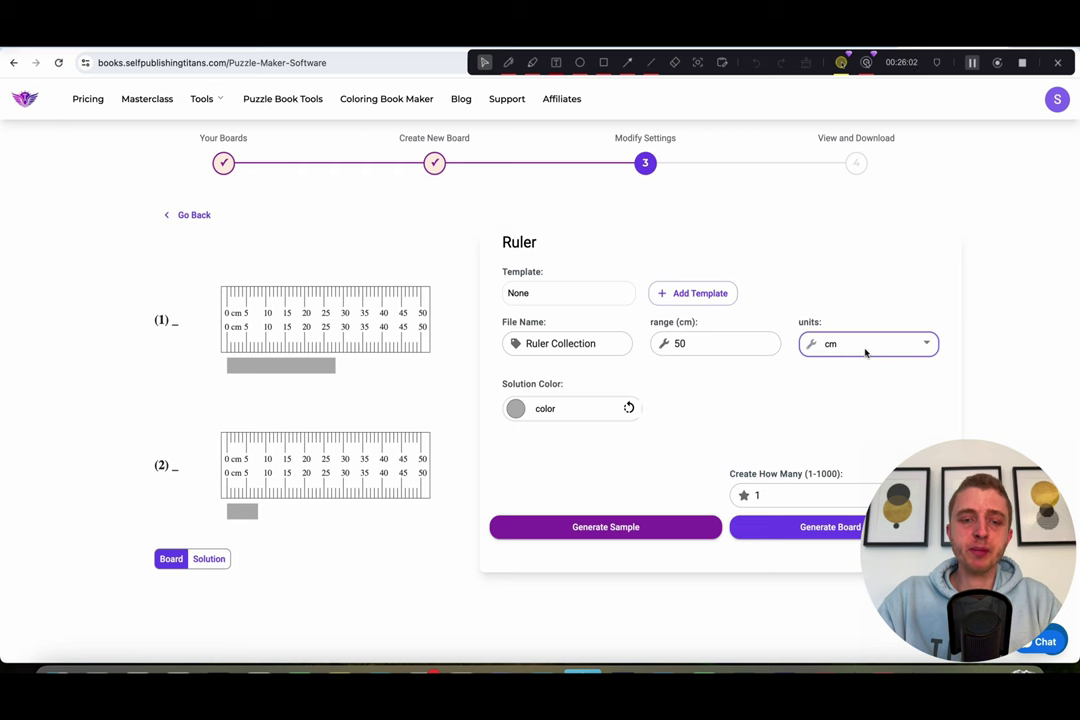
Step: Set the Ruler's solution color to bright yellow and apply it to the sample
left_click(545, 408)
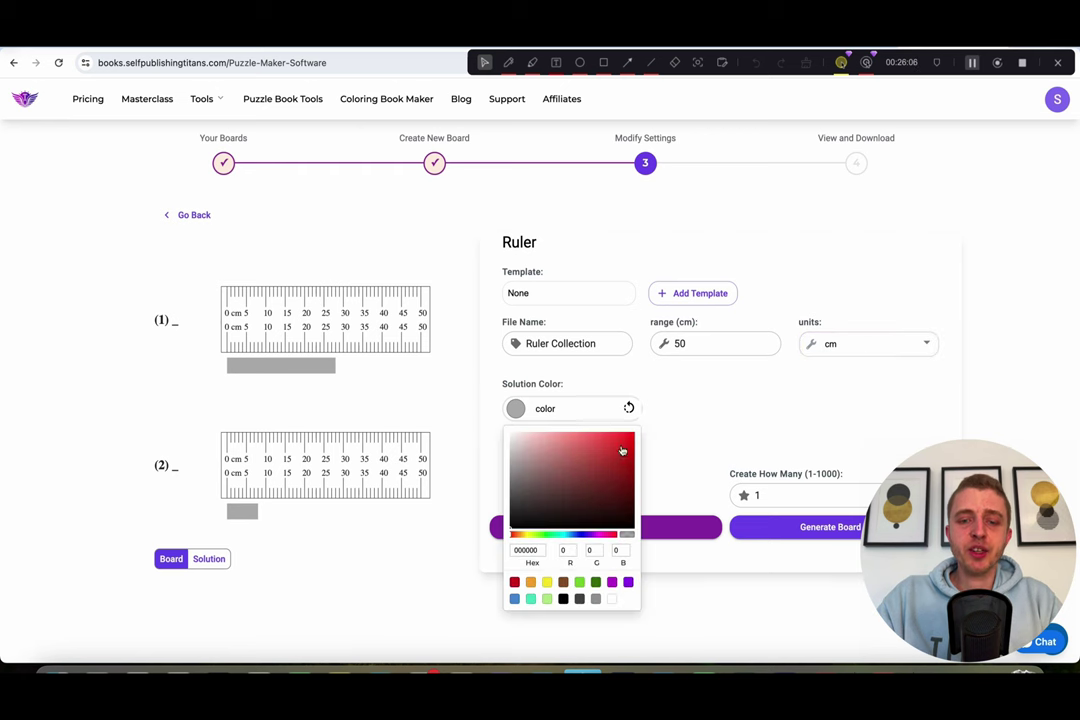
left_click(598, 472)
left_click(528, 535)
left_click(622, 444)
left_click(661, 511)
left_click(583, 531)
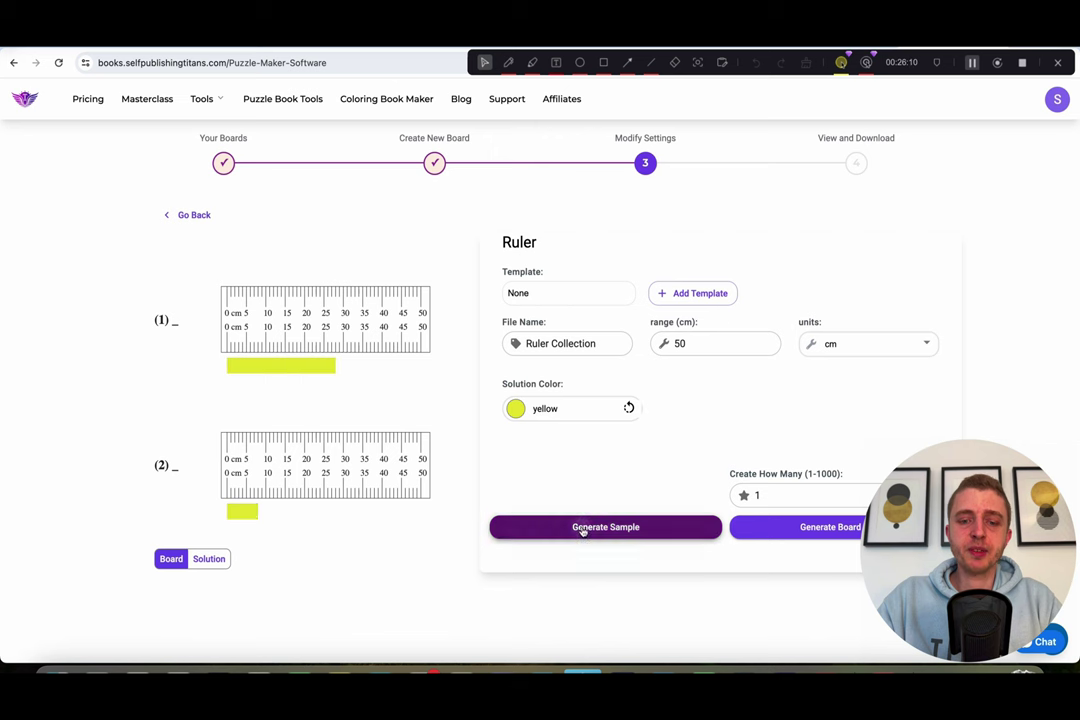
Step: Generate another ruler sample, show its solution and highlight the second ruler's answer
left_click(583, 528)
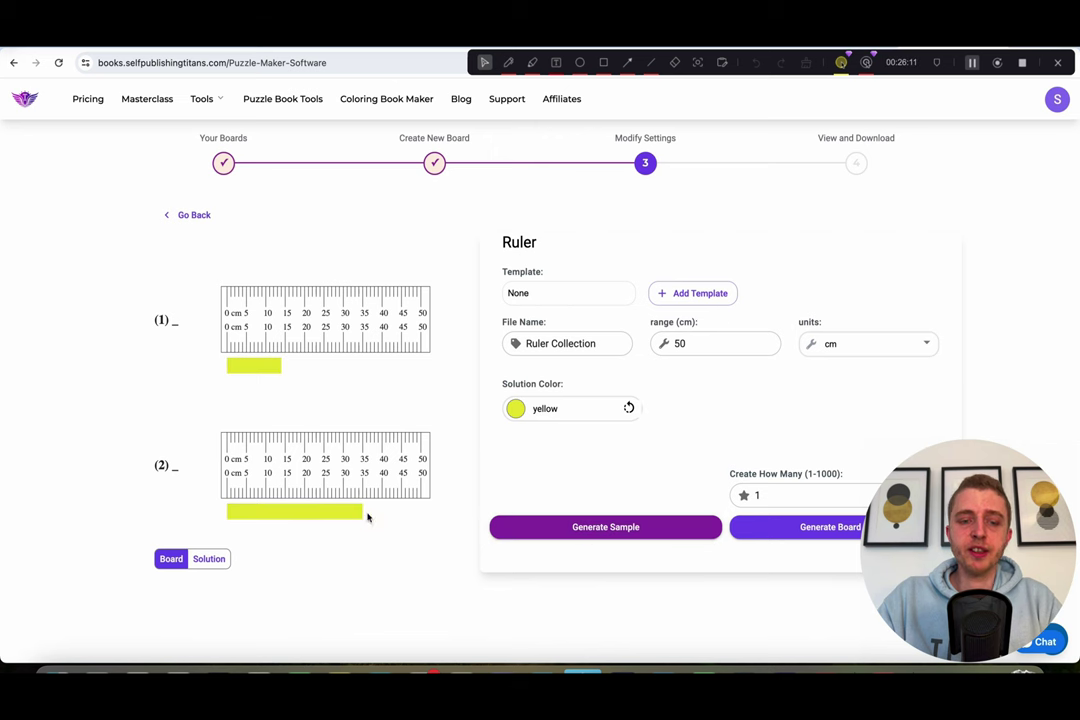
left_click(208, 559)
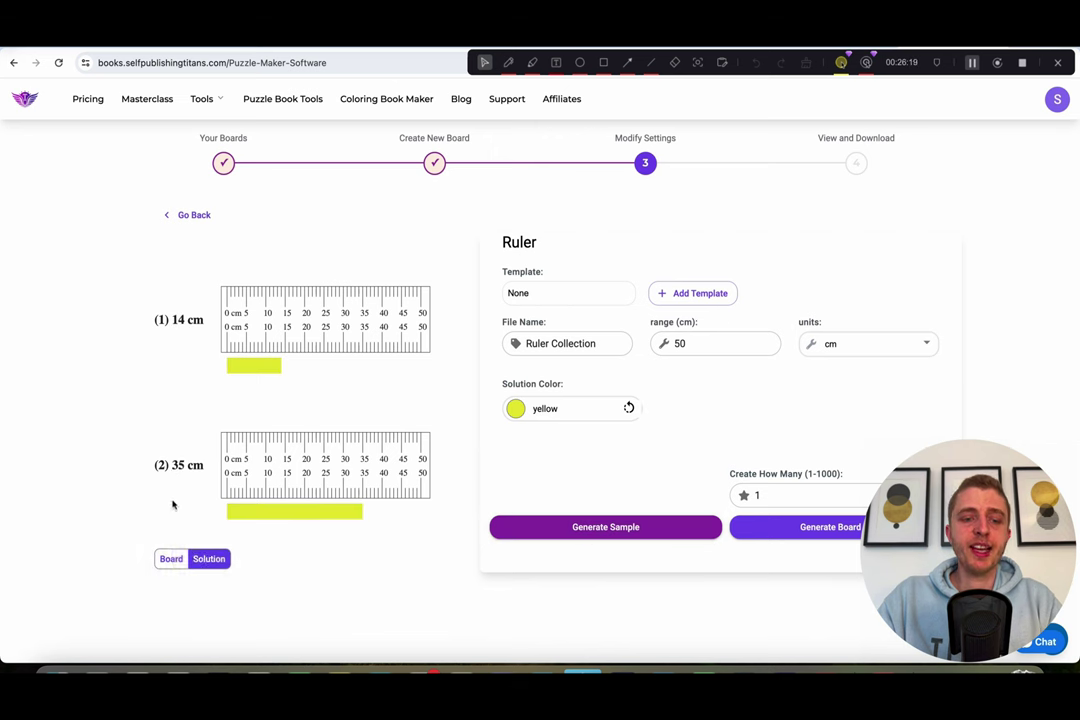
left_click_drag(172, 465, 208, 470)
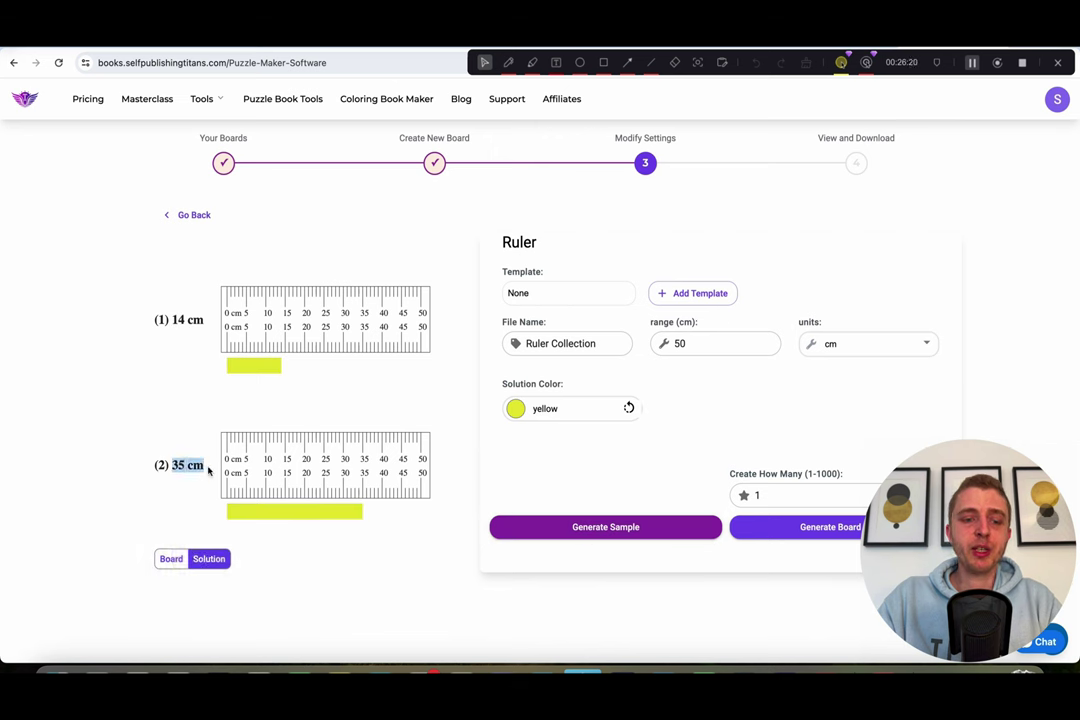
Step: Go back to the puzzle list, and open the Angle Measurement tool with a sample generated
left_click(188, 521)
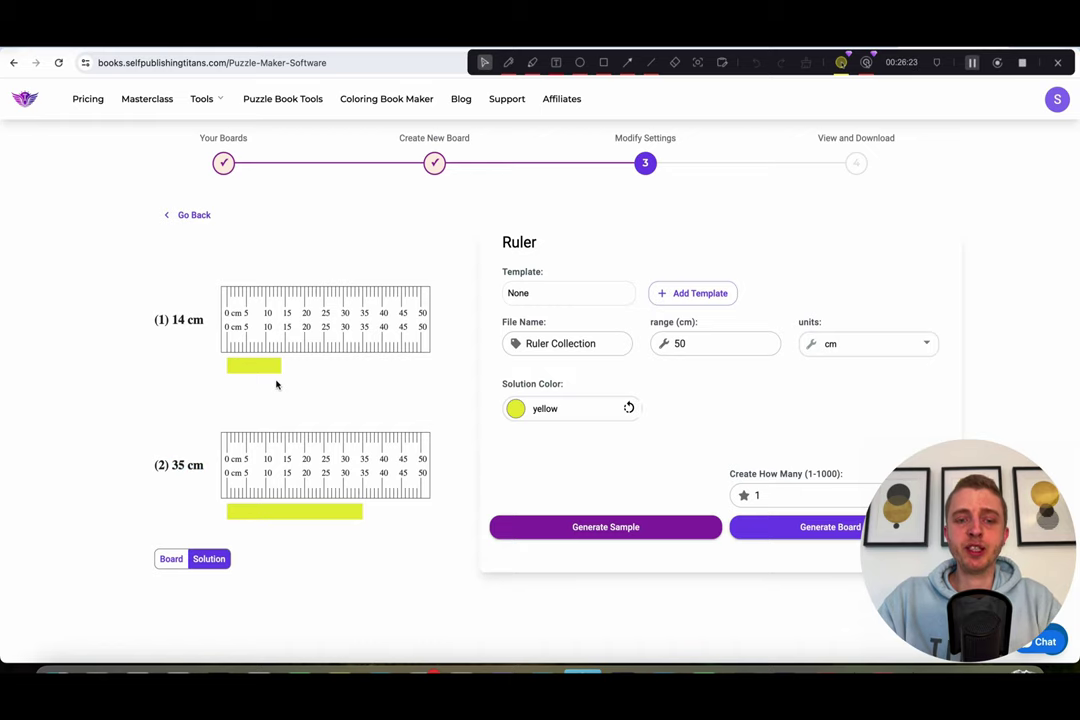
left_click(195, 217)
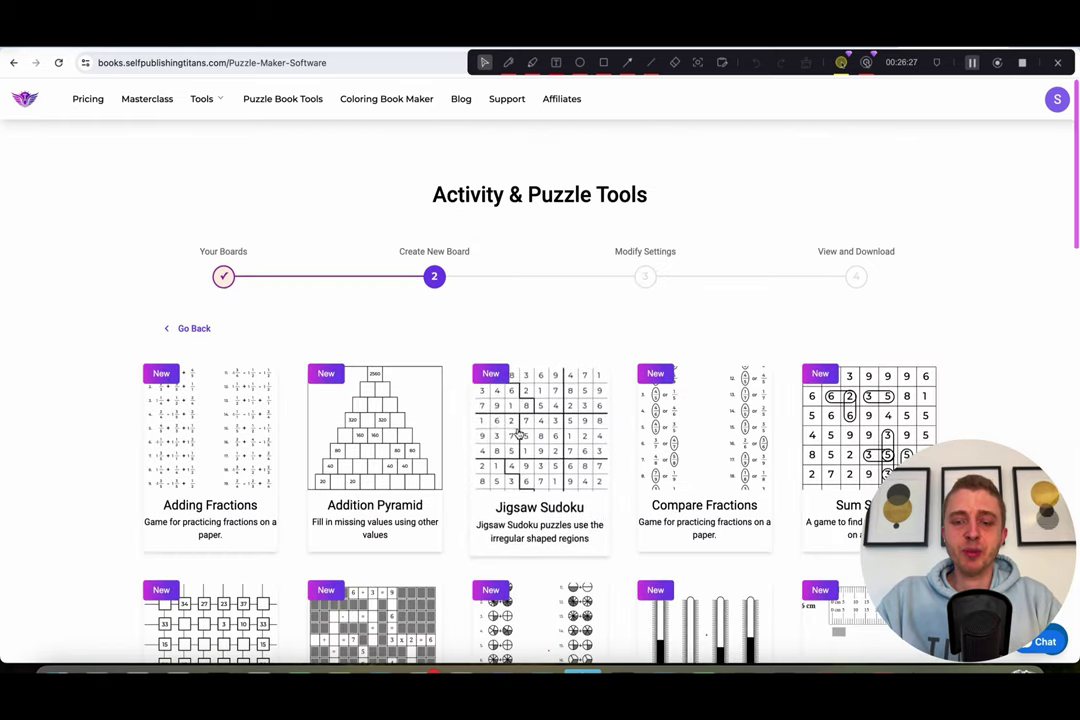
scroll(518, 434, "down", 5)
left_click(230, 413)
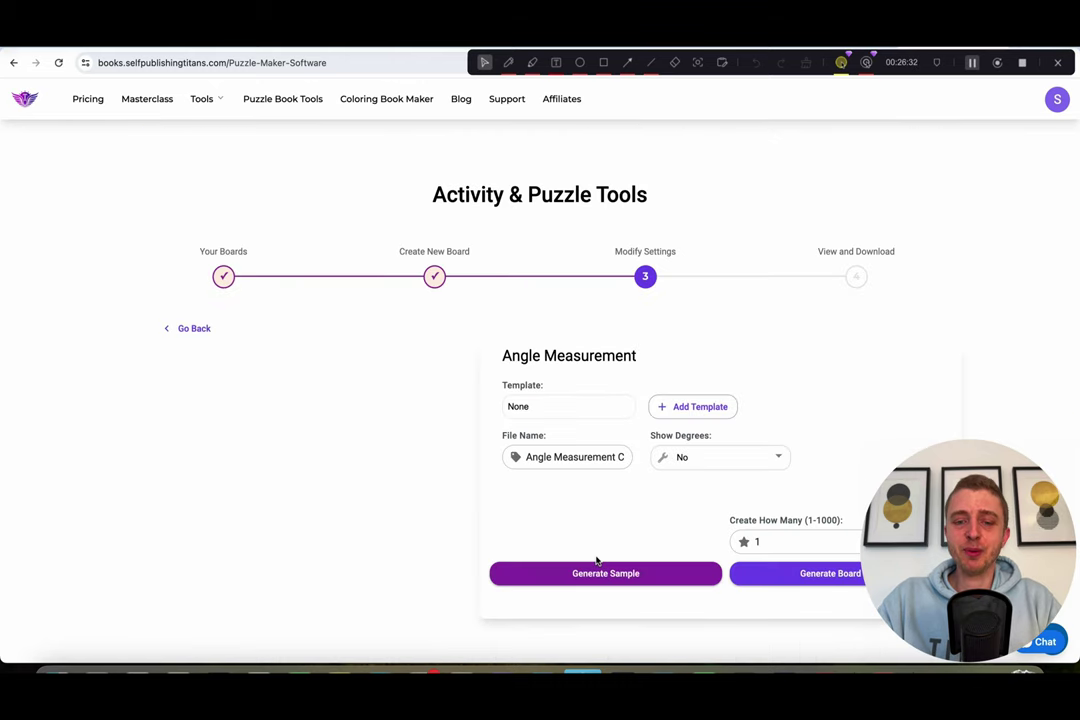
scroll(596, 561, "down", 1)
left_click(586, 552)
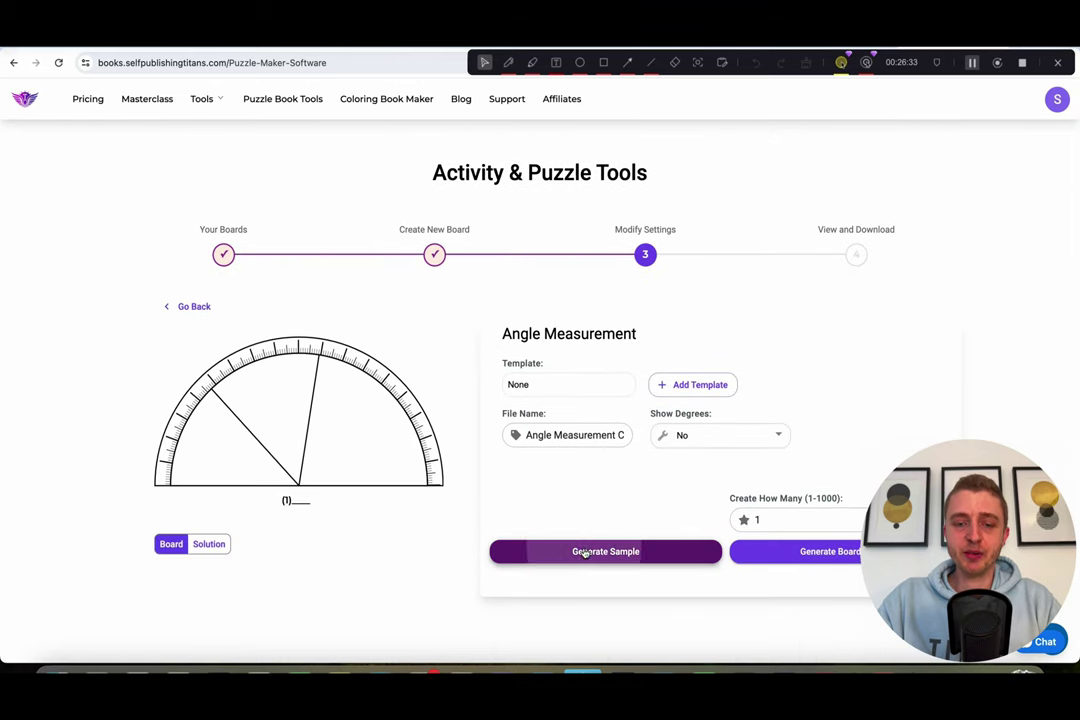
Step: Show the solution of the angle sample and generate several more Angle Measurement samples
left_click(210, 552)
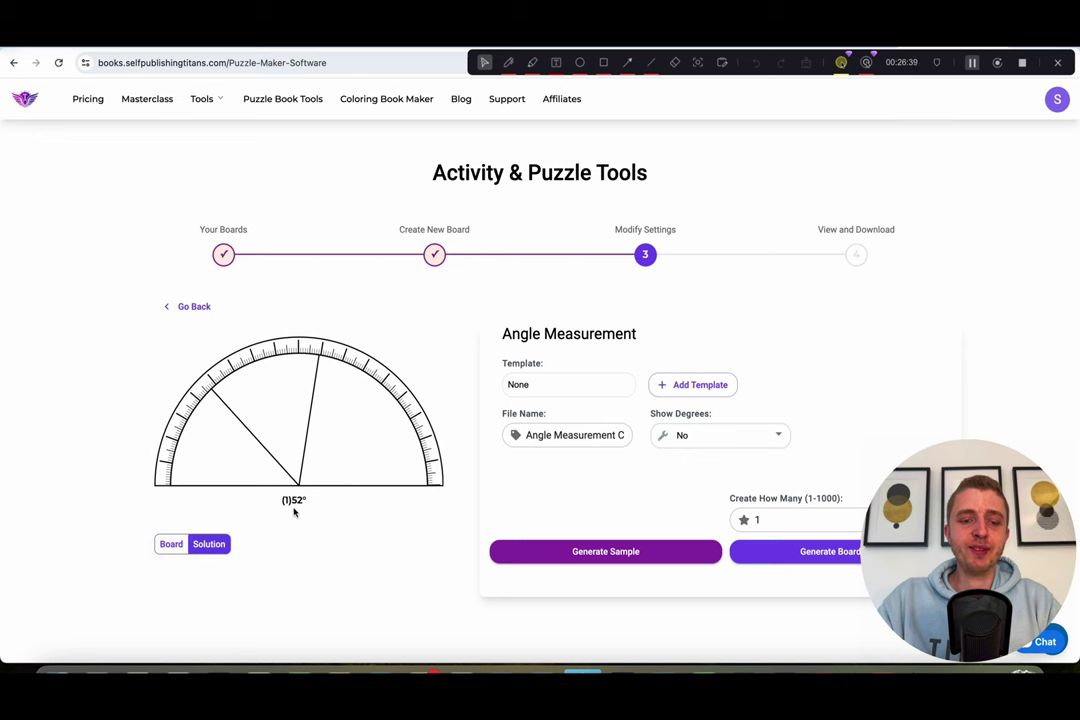
left_click(531, 552)
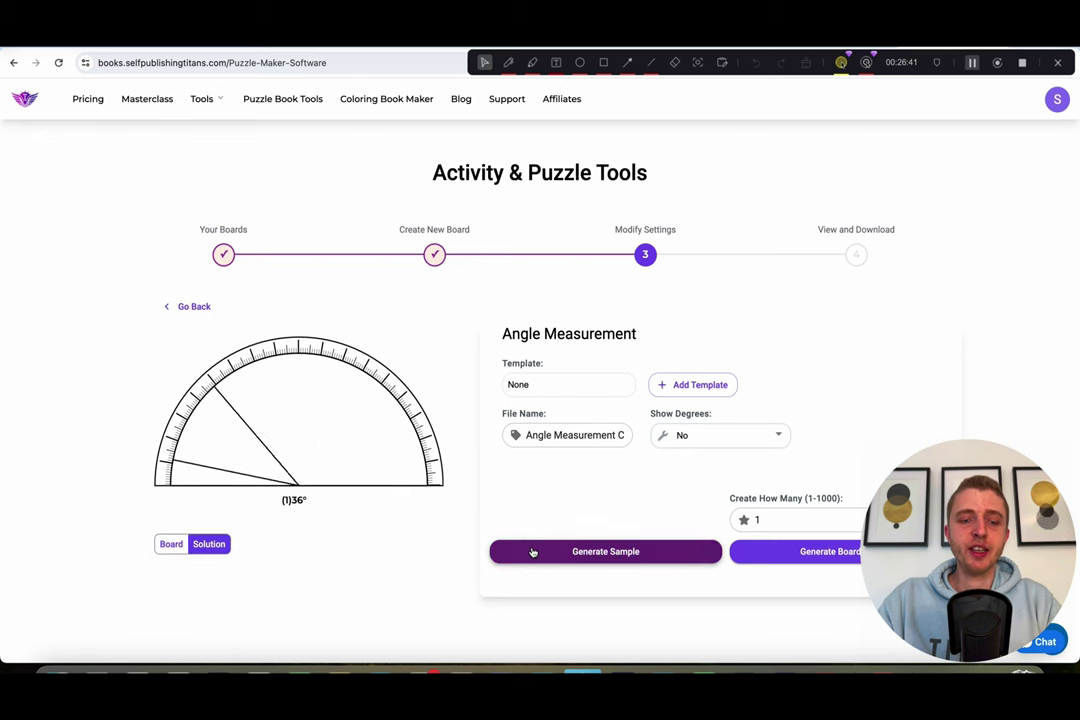
left_click(532, 552)
left_click(532, 552)
left_click(532, 552)
left_click(532, 552)
left_click(531, 551)
Step: Set Show Degrees to Yes and generate new Angle Measurement samples with degree labels on the protractor
left_click(704, 436)
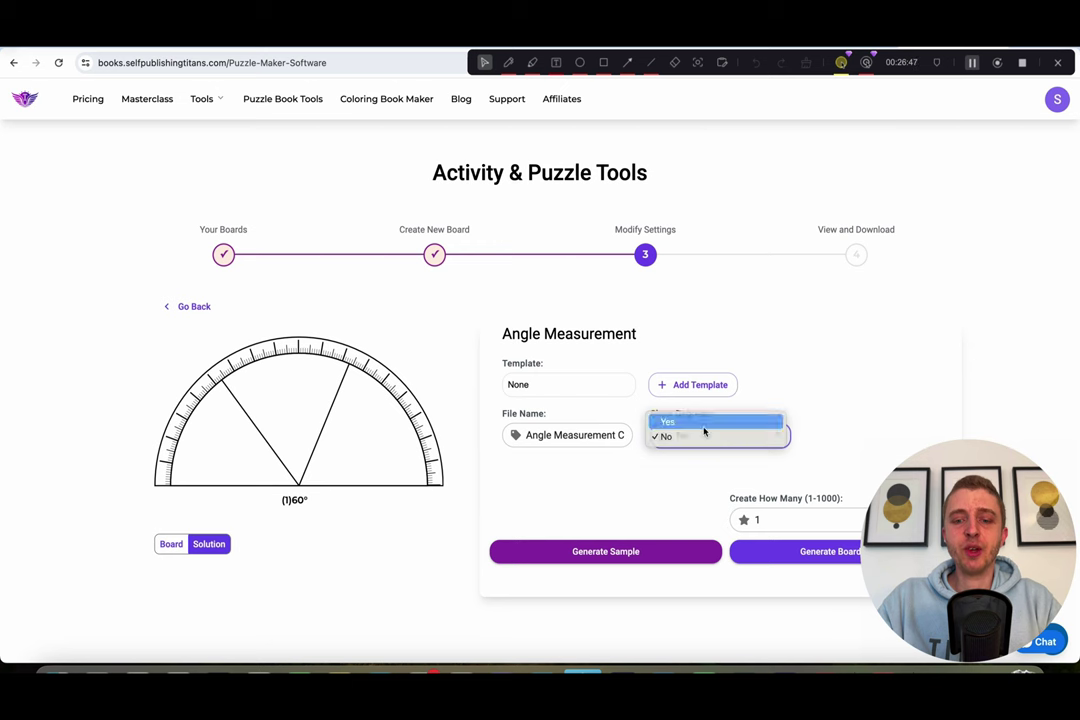
left_click(704, 426)
left_click(568, 558)
left_click(568, 556)
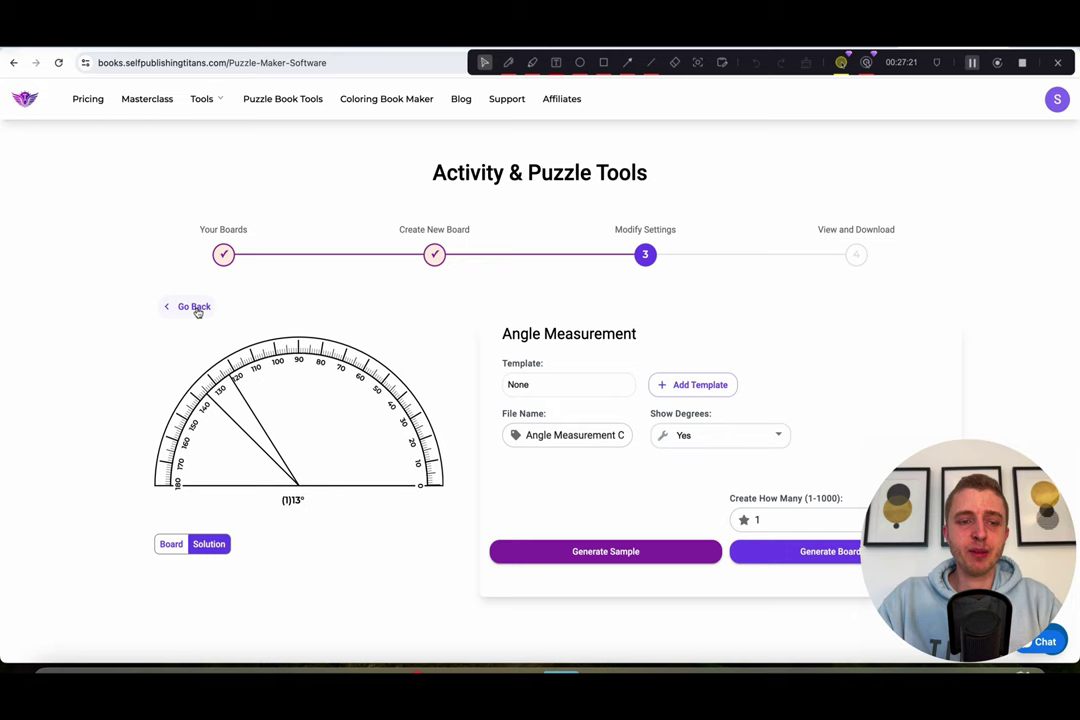
Step: Go back to the puzzle list, and open the Samurai Sudoku tool with a sample generated
left_click(196, 307)
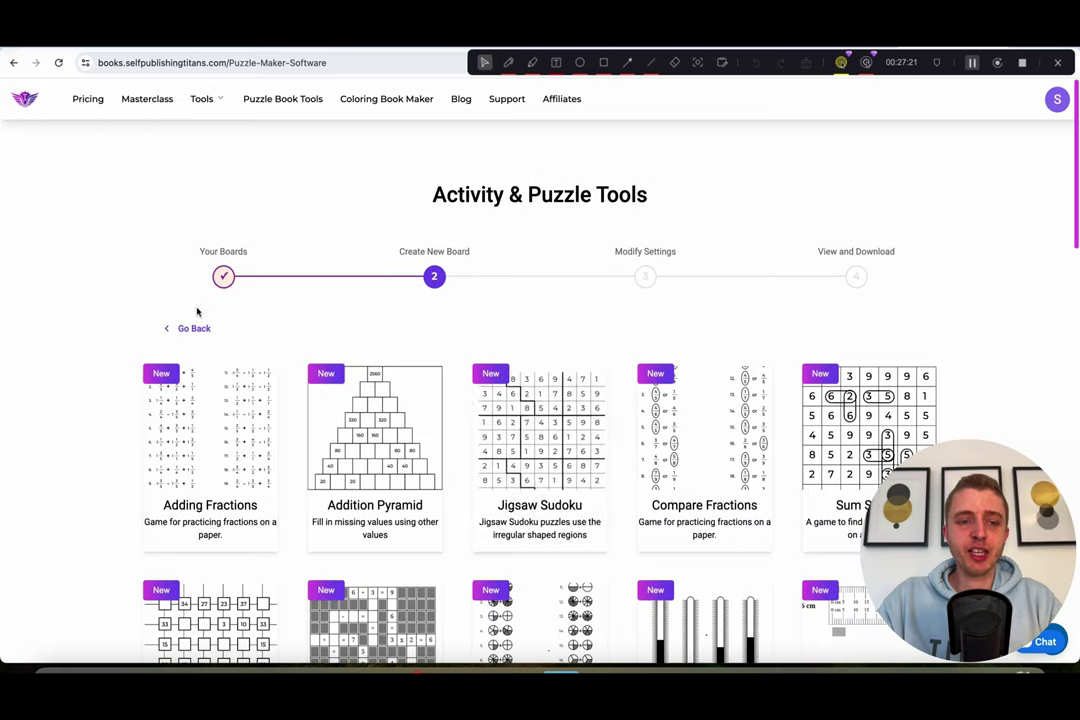
left_click(378, 399)
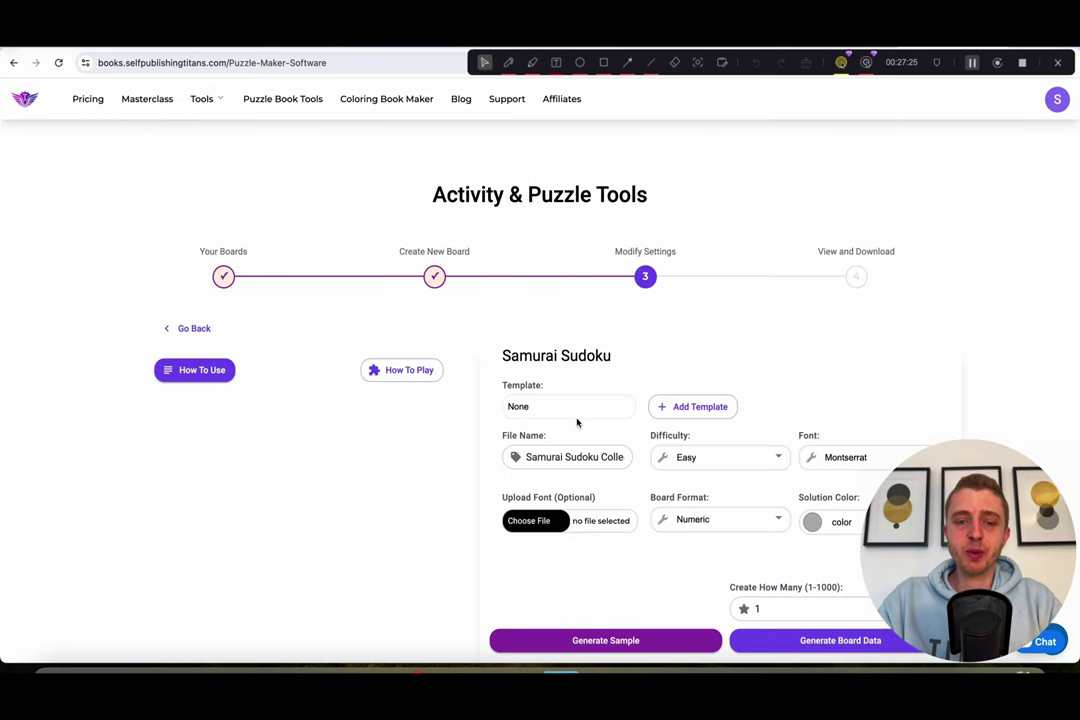
scroll(577, 423, "down", 1)
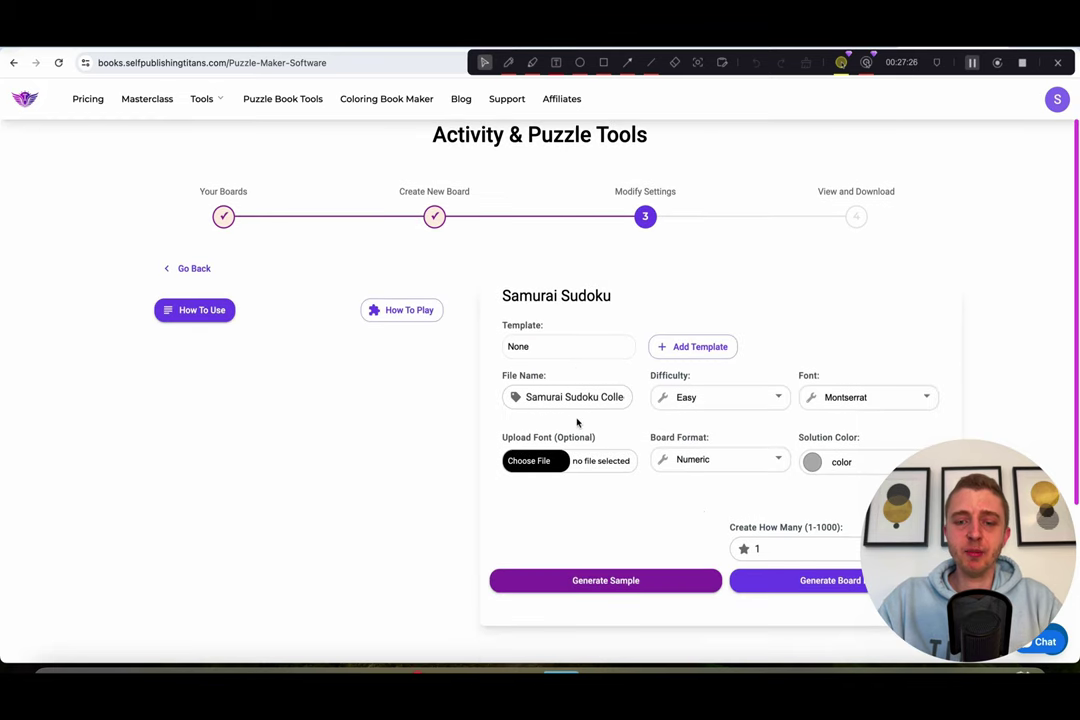
left_click(625, 581)
scroll(466, 437, "down", 1)
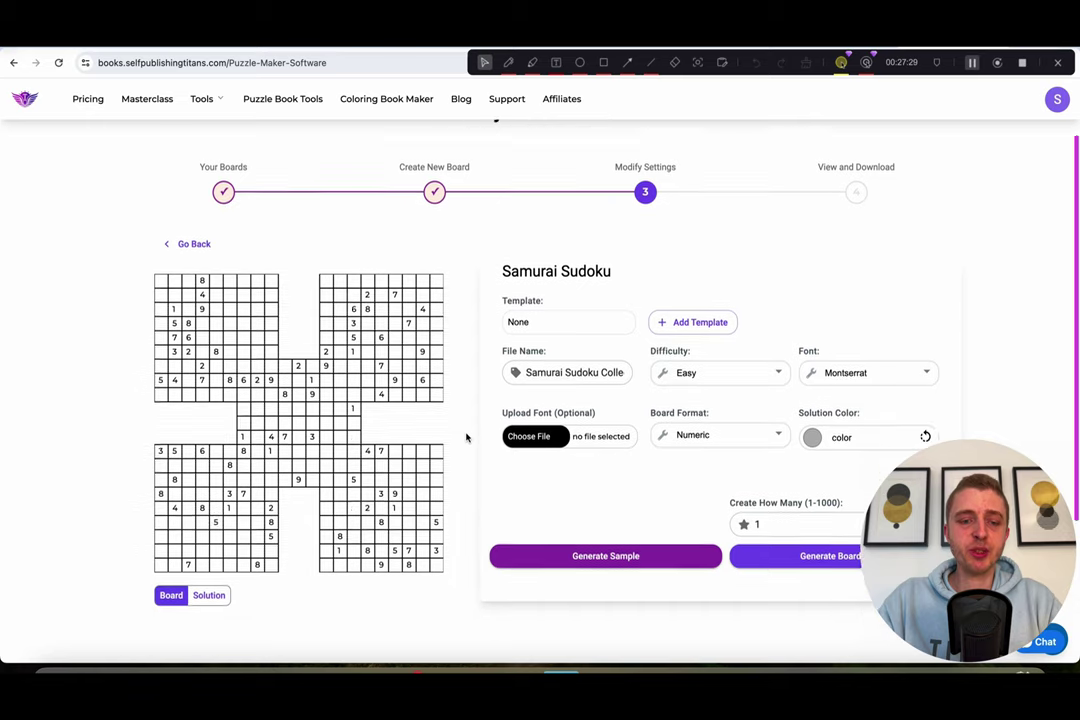
Step: View the Samurai Sudoku sample's solution and return to the unsolved board
scroll(466, 437, "up", 1)
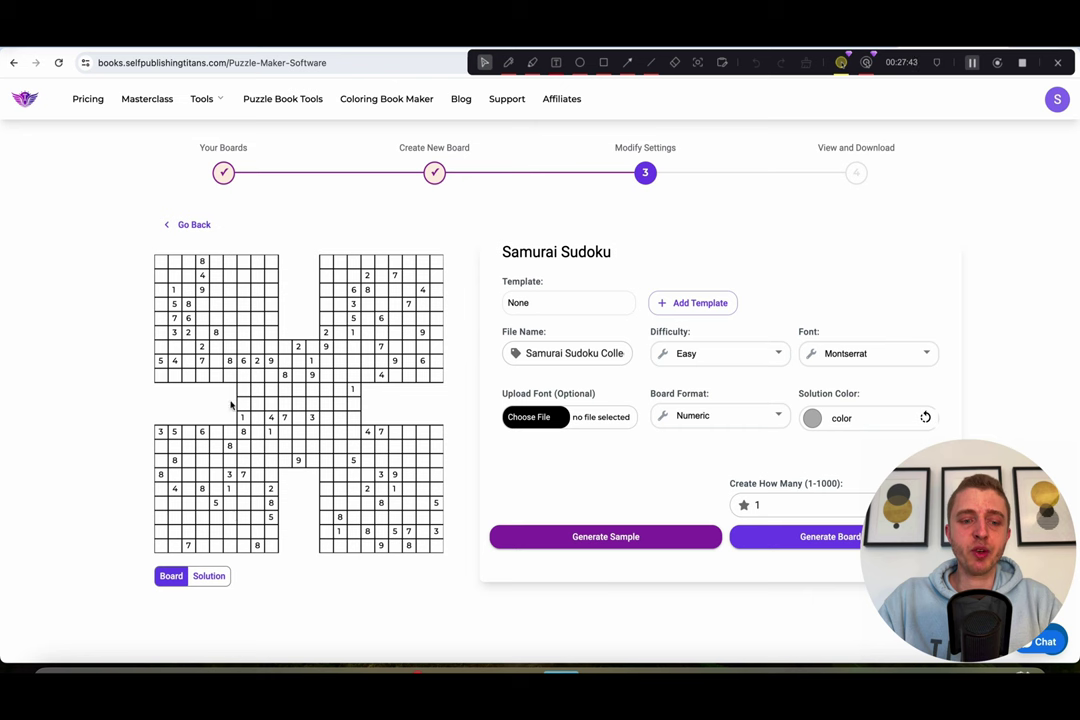
left_click(209, 577)
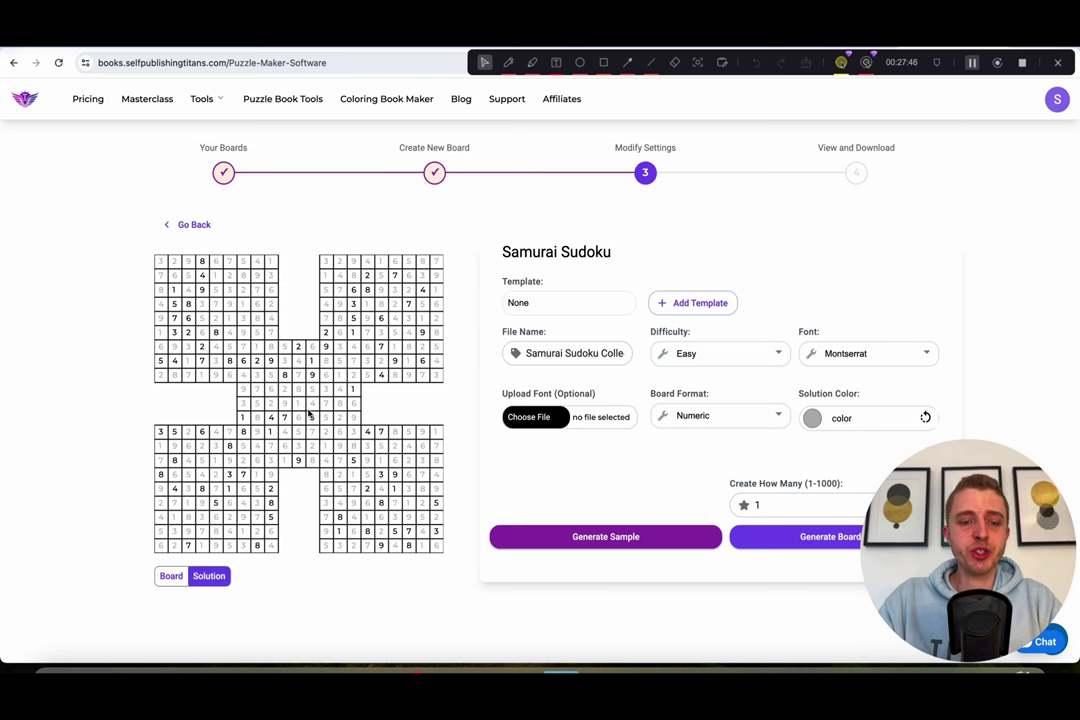
left_click(170, 577)
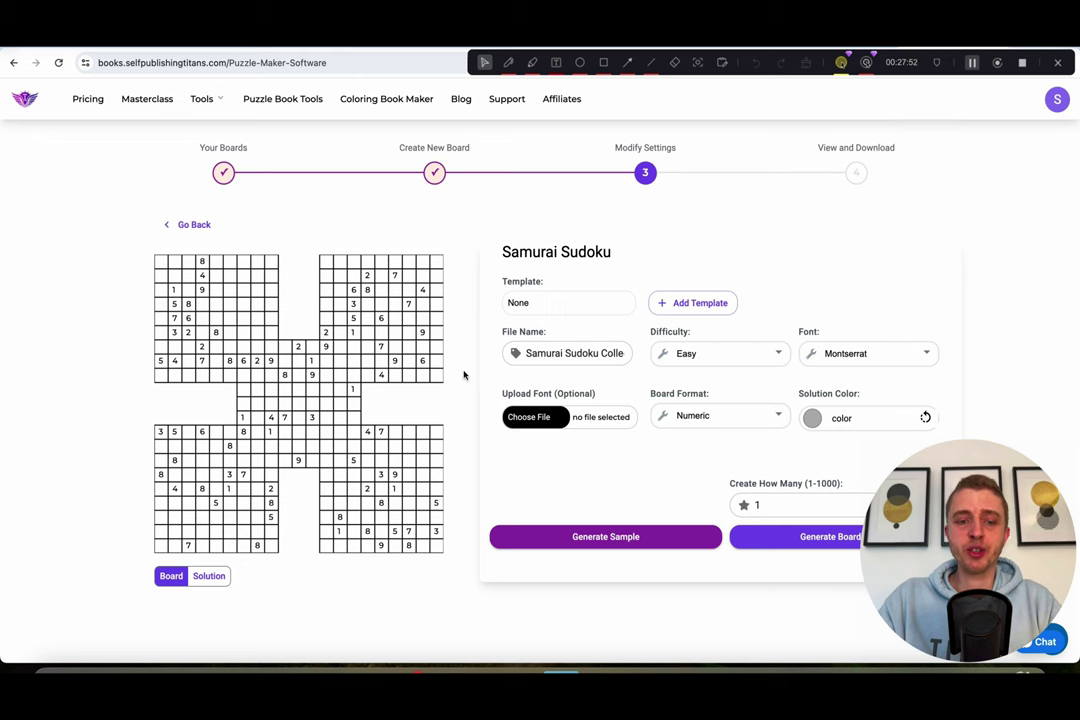
Step: Set the Samurai Sudoku difficulty to Hard and generate a new sample
left_click(740, 353)
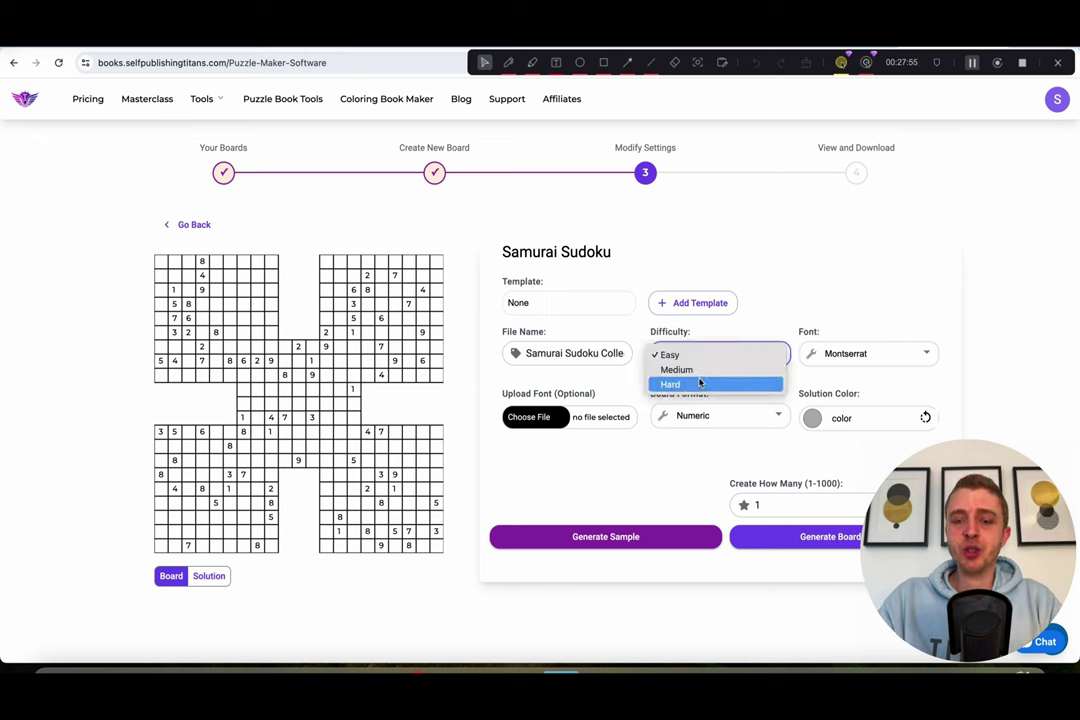
left_click(700, 383)
left_click(593, 537)
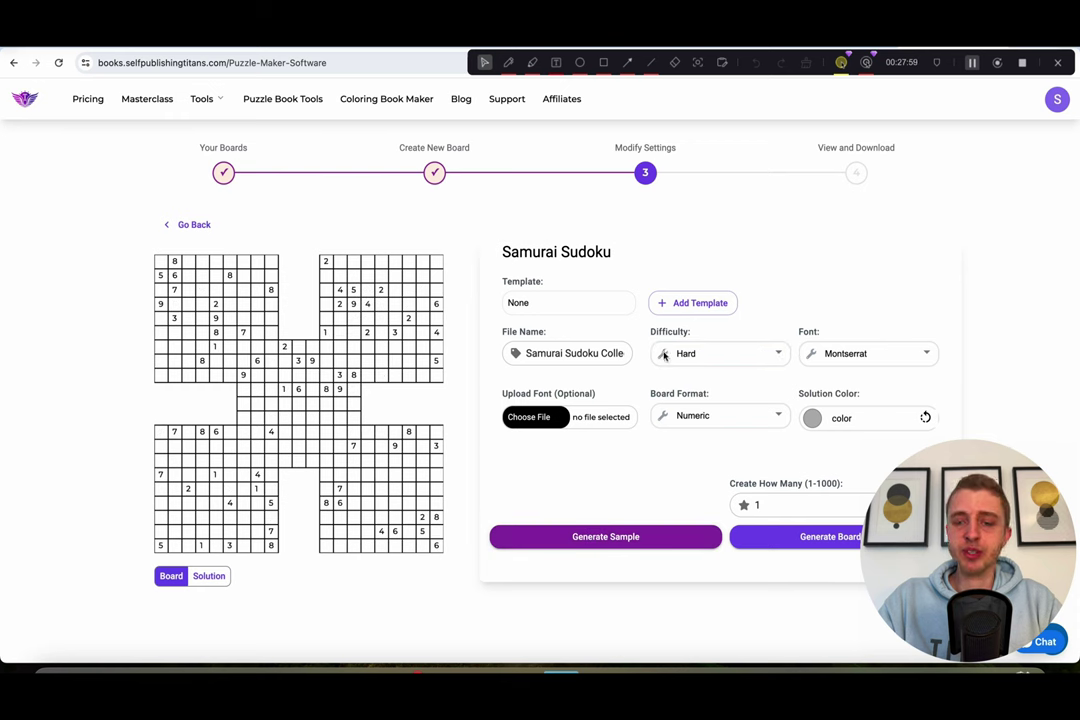
Step: Generate Samurai Sudoku samples in the Alphabet and Lower Alpha board formats
left_click(700, 416)
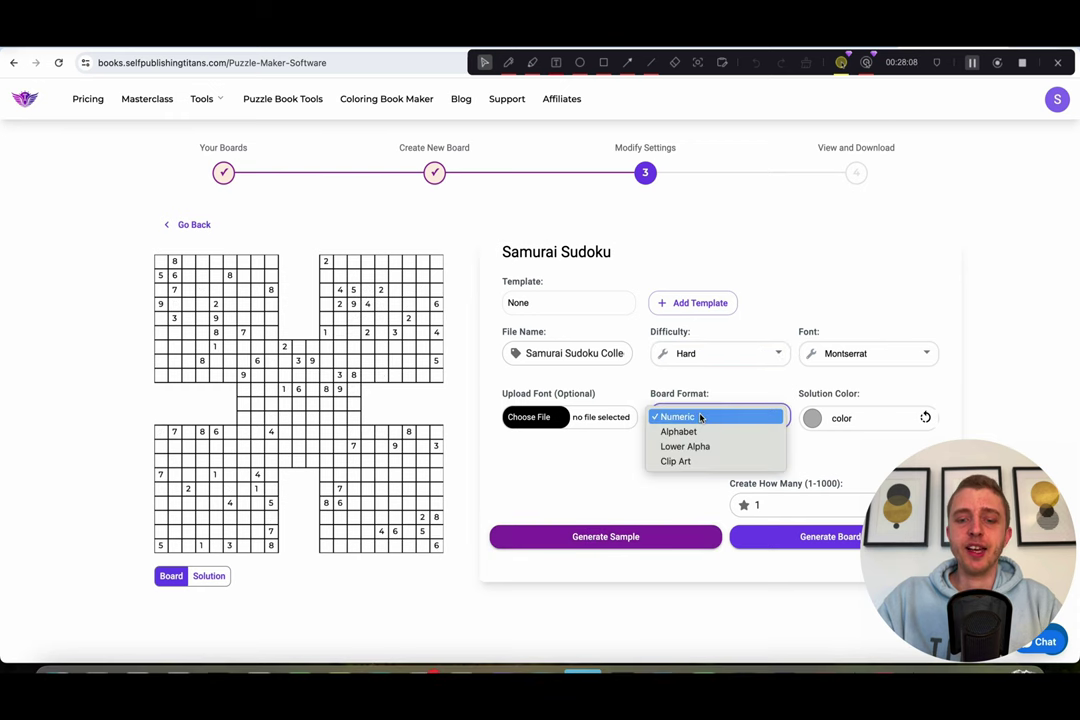
left_click(697, 432)
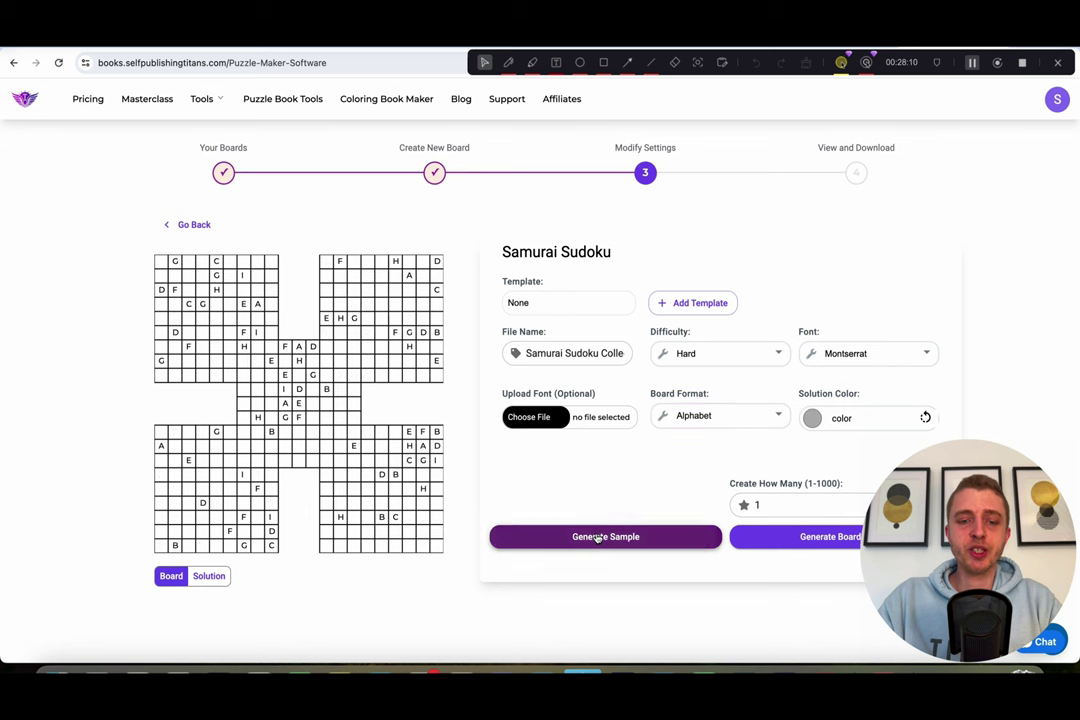
left_click(697, 416)
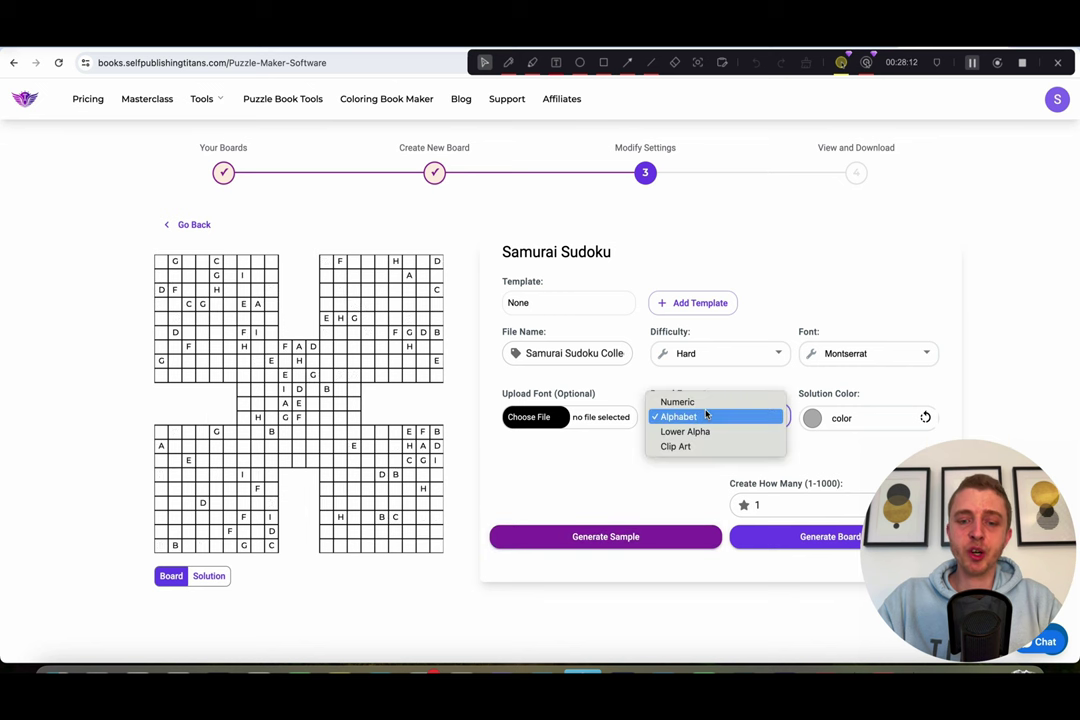
left_click(690, 433)
left_click(615, 536)
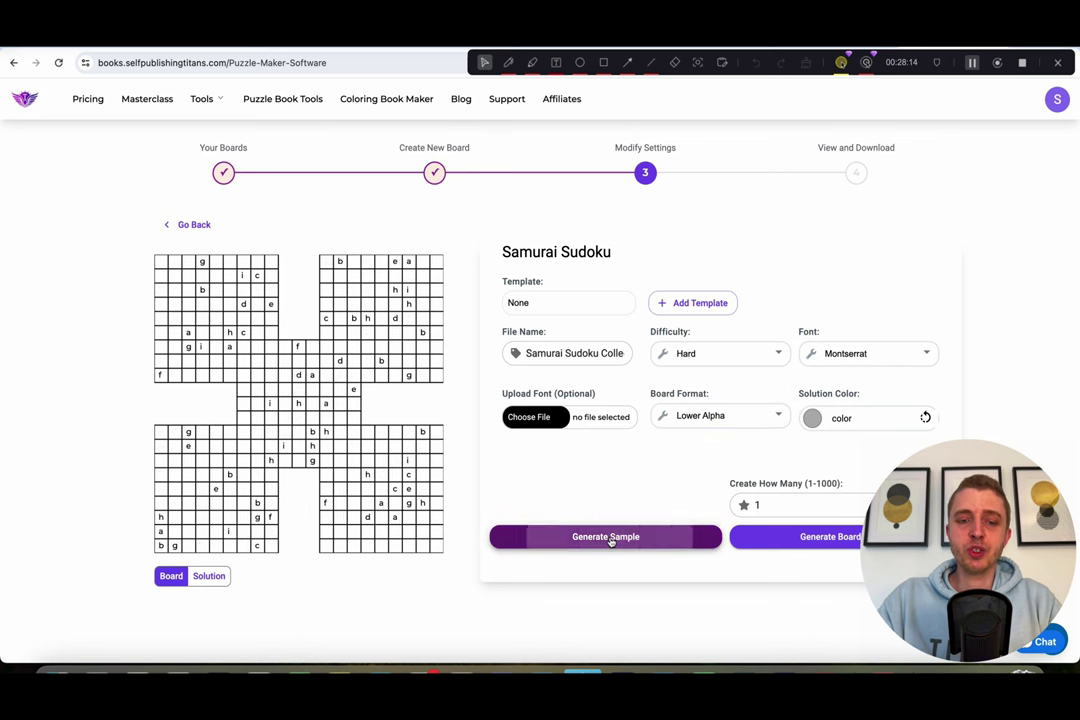
Step: Generate a Samurai Sudoku sample in Clip Art format, and another one with the board format set back to Numeric
left_click(716, 414)
left_click(690, 432)
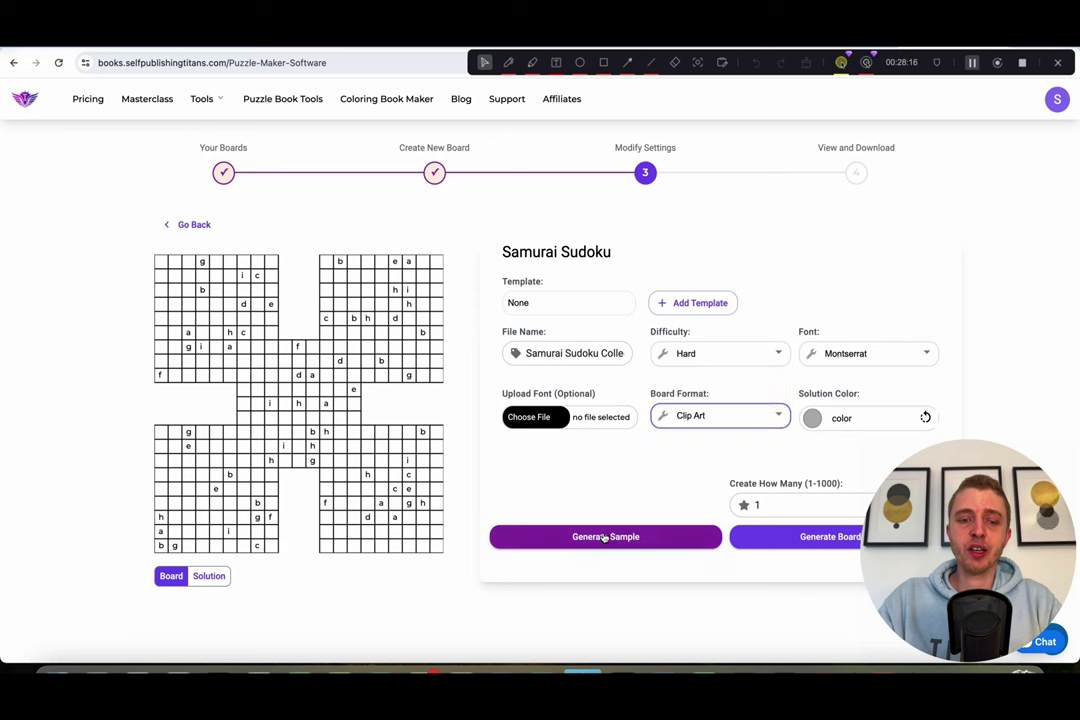
left_click(605, 536)
left_click(685, 417)
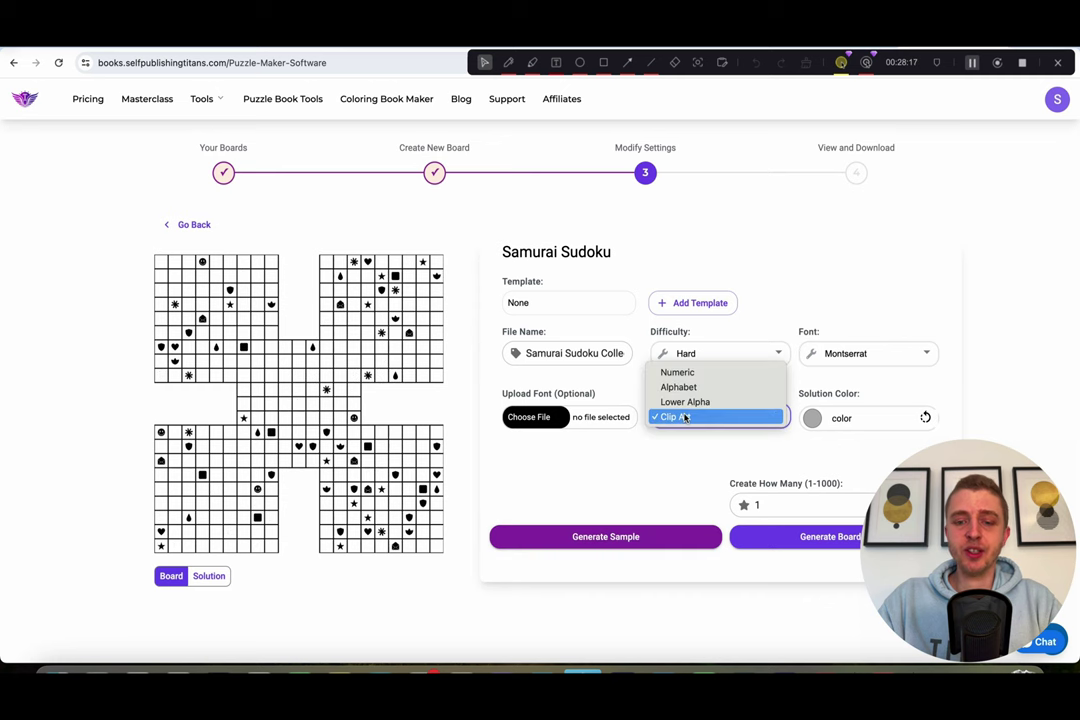
left_click(679, 373)
left_click(592, 538)
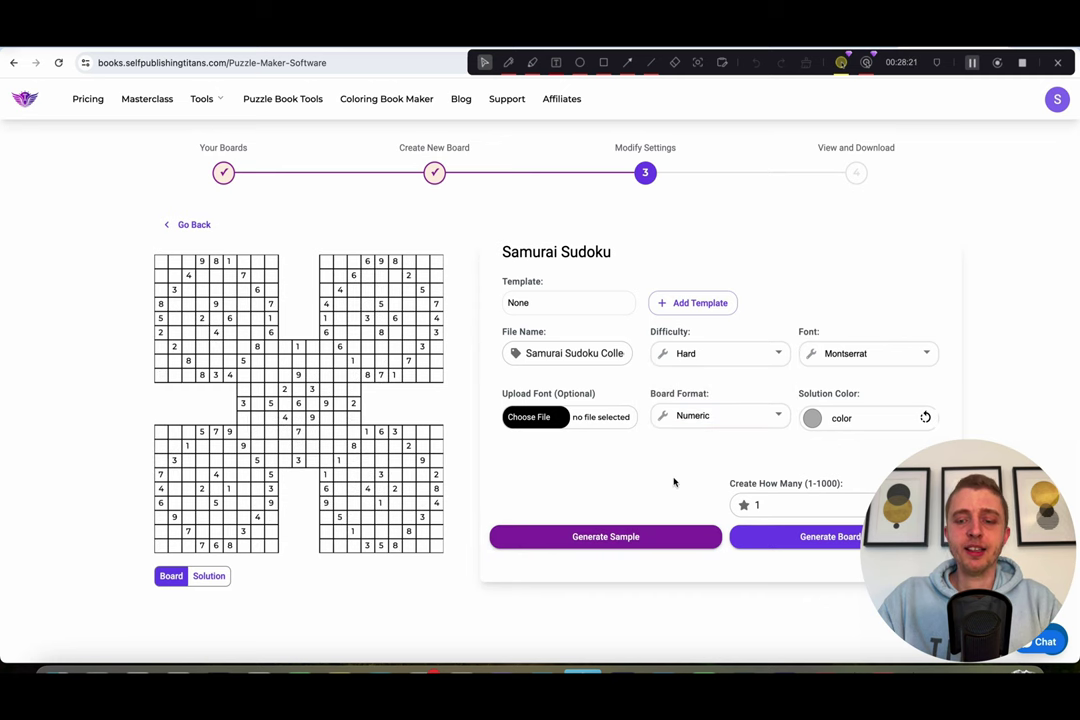
Step: Set the number of Samurai Sudoku boards to create to 20
left_click(792, 503)
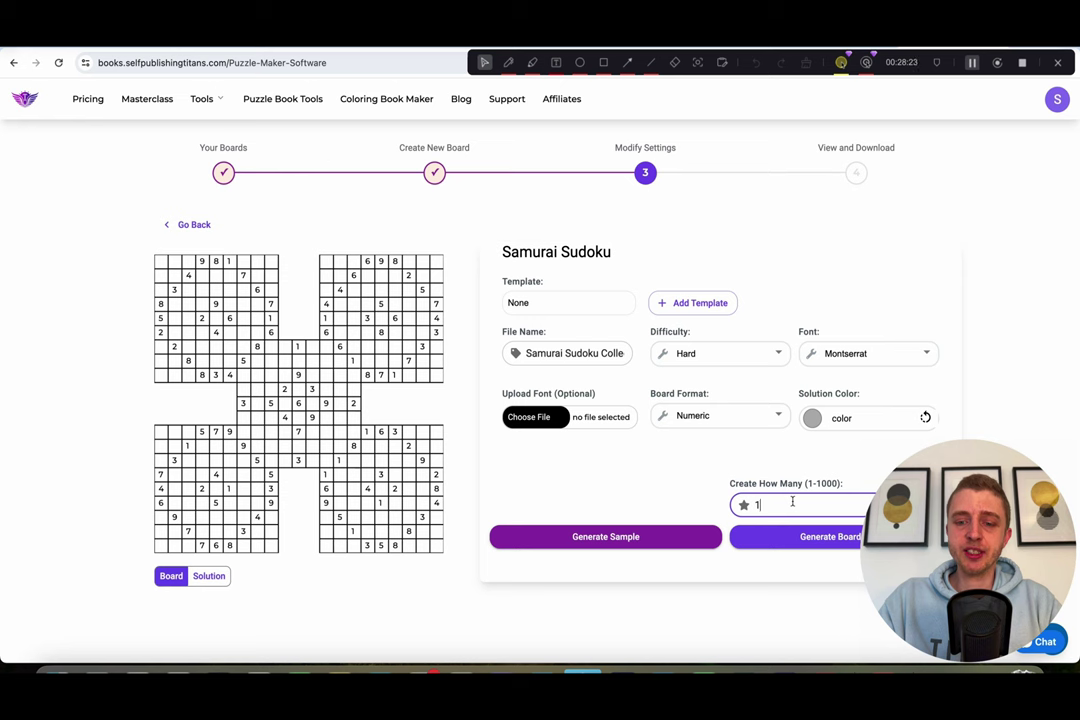
type("00")
key("BackSpace")
key("BackSpace")
key("BackSpace")
type("20")
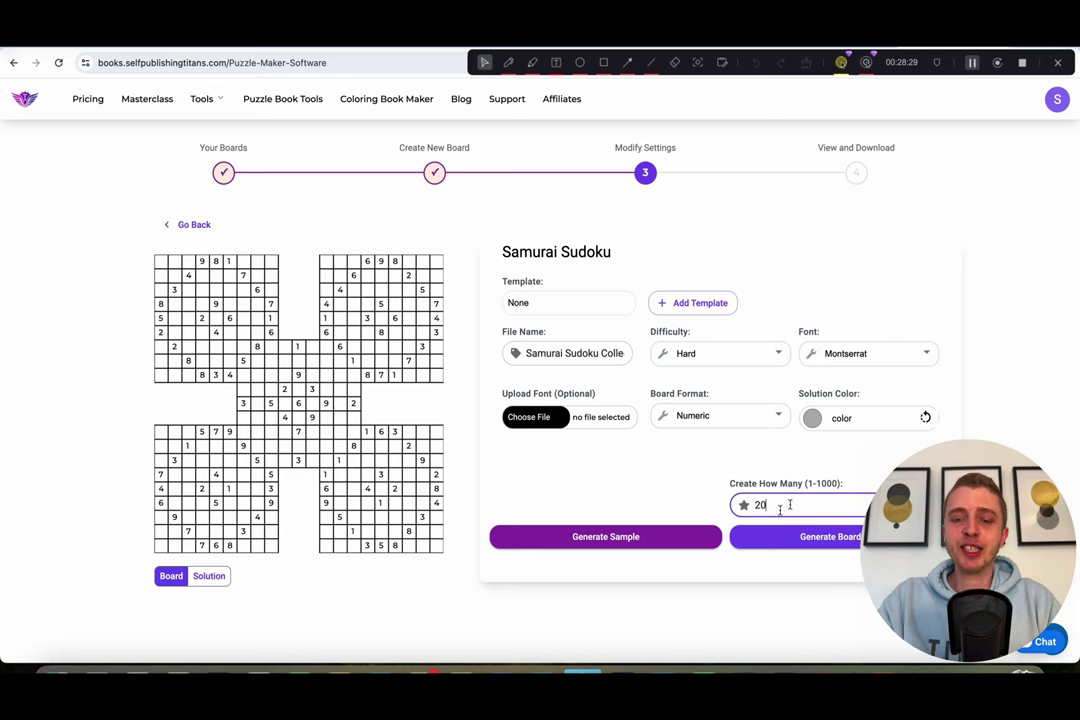
Step: Go back to the puzzle list, open the Dodeku tool, and generate samples with the solution shown
left_click(188, 224)
left_click(543, 396)
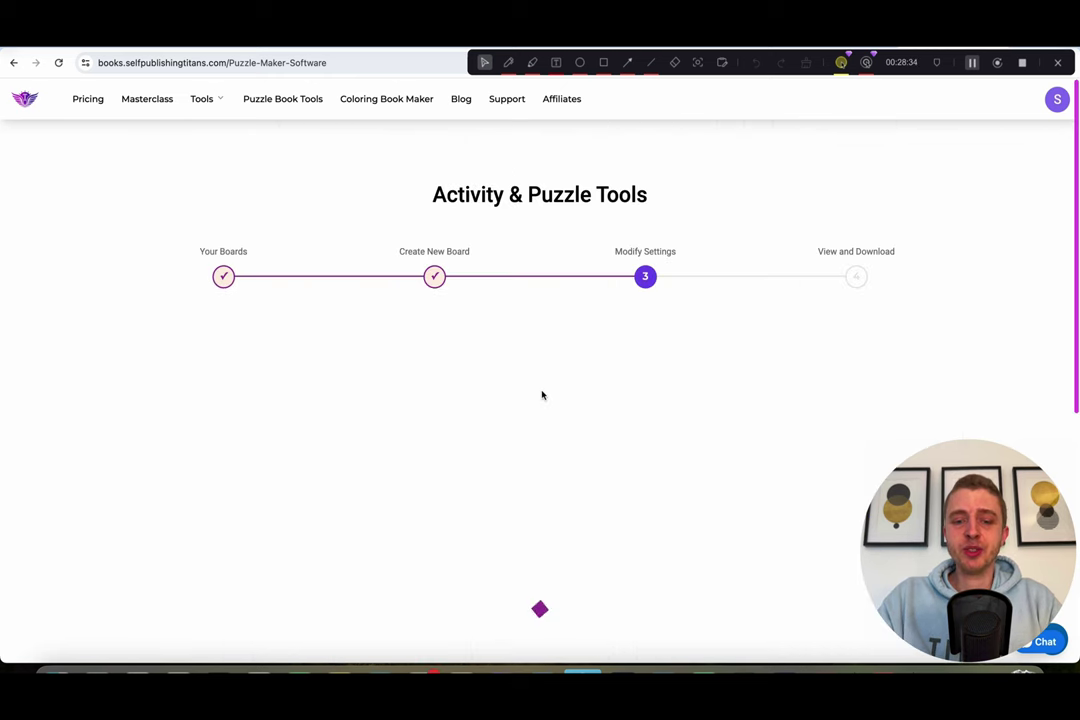
scroll(607, 504, "down", 3)
left_click(596, 498)
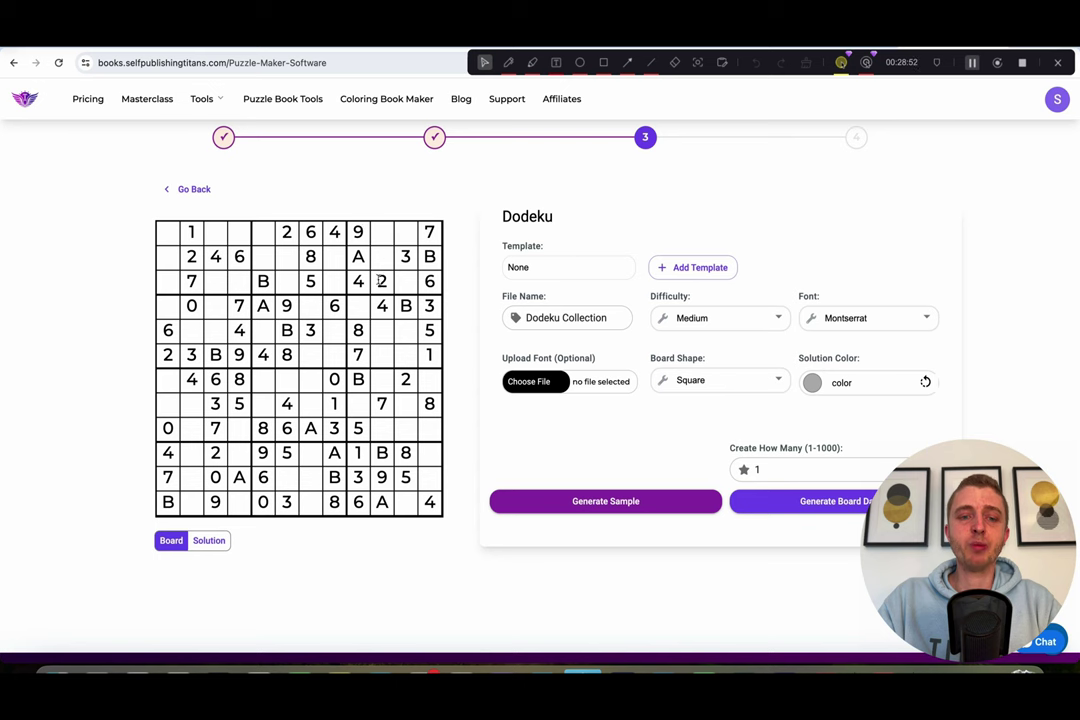
left_click(210, 541)
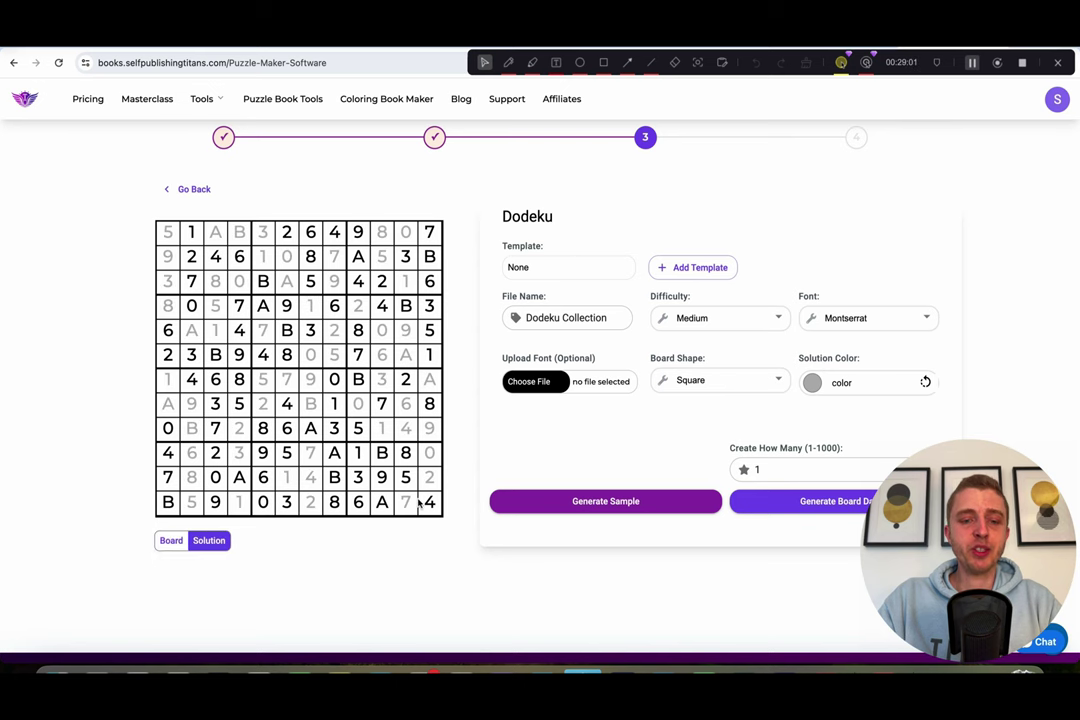
left_click(576, 503)
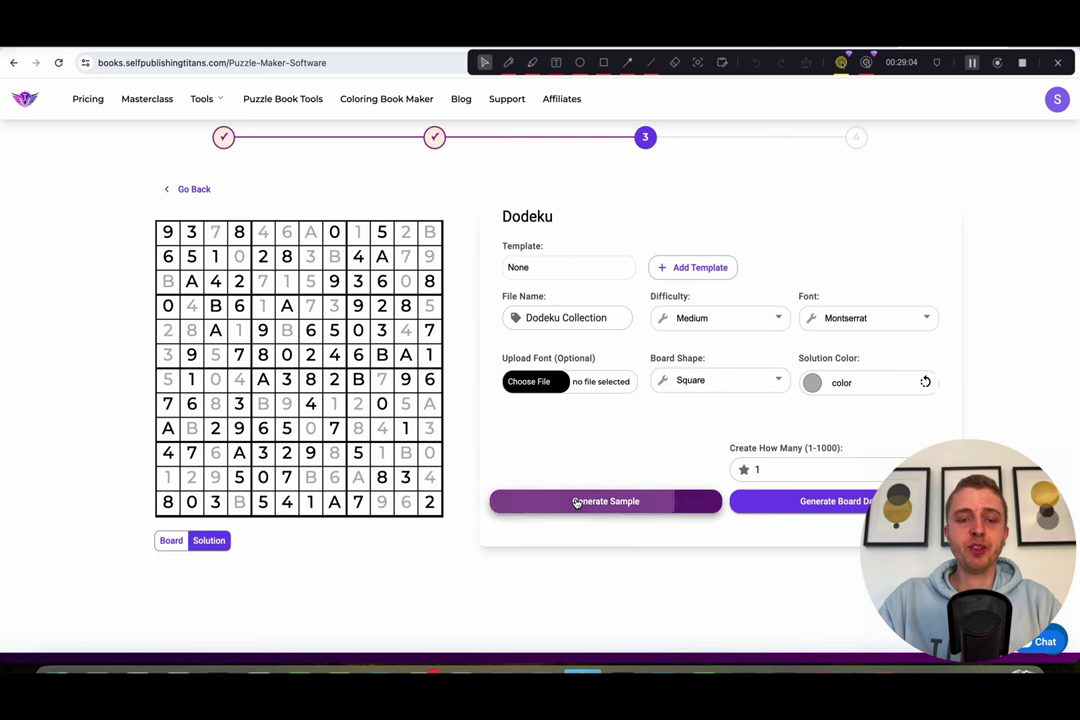
Step: Set the Dodeku difficulty to Easy and generate a sample shown as an unsolved board
left_click(701, 318)
left_click(690, 306)
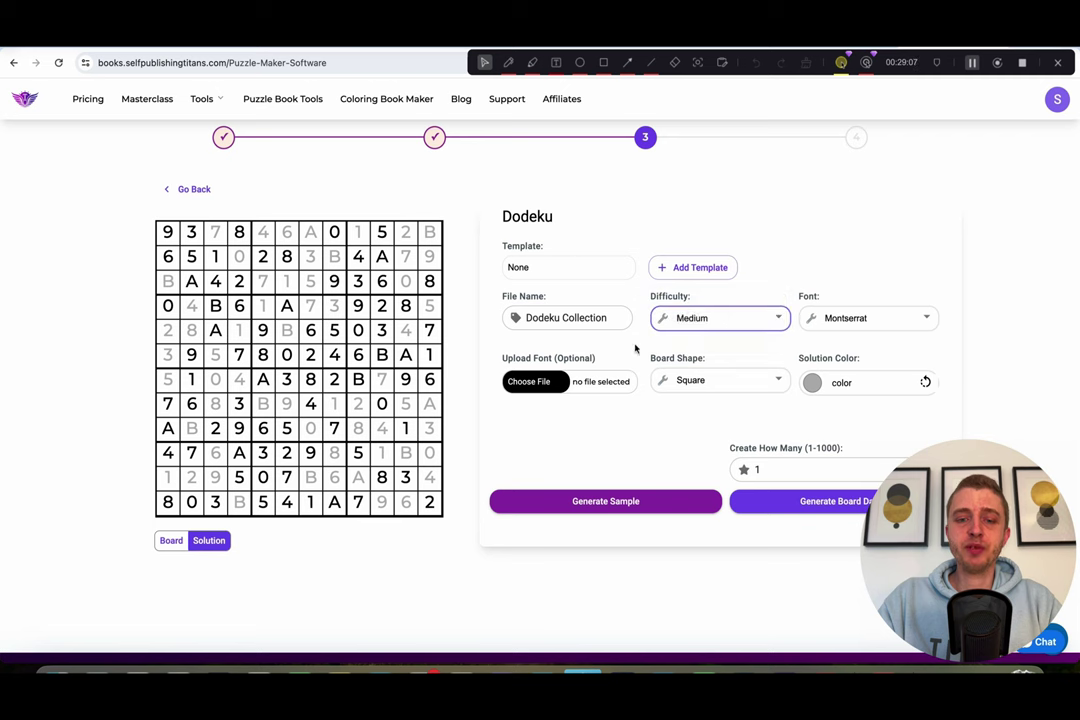
left_click(171, 541)
left_click(591, 503)
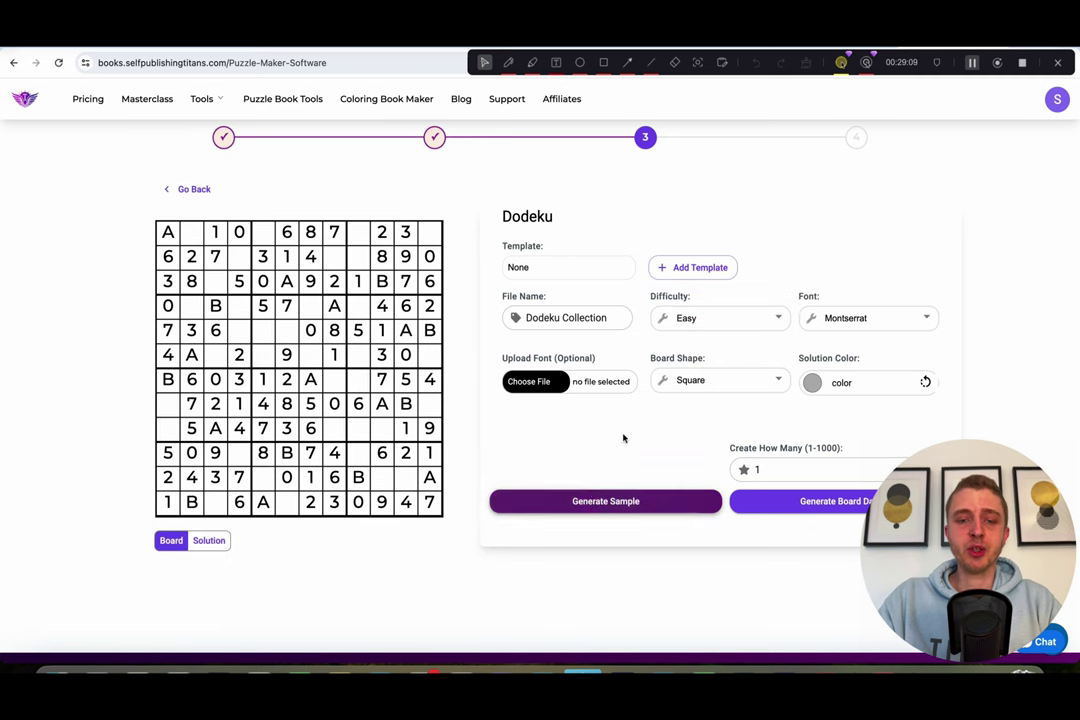
Step: Generate a Dodeku sample at Hard difficulty, and change the solution color to a light red
left_click(698, 318)
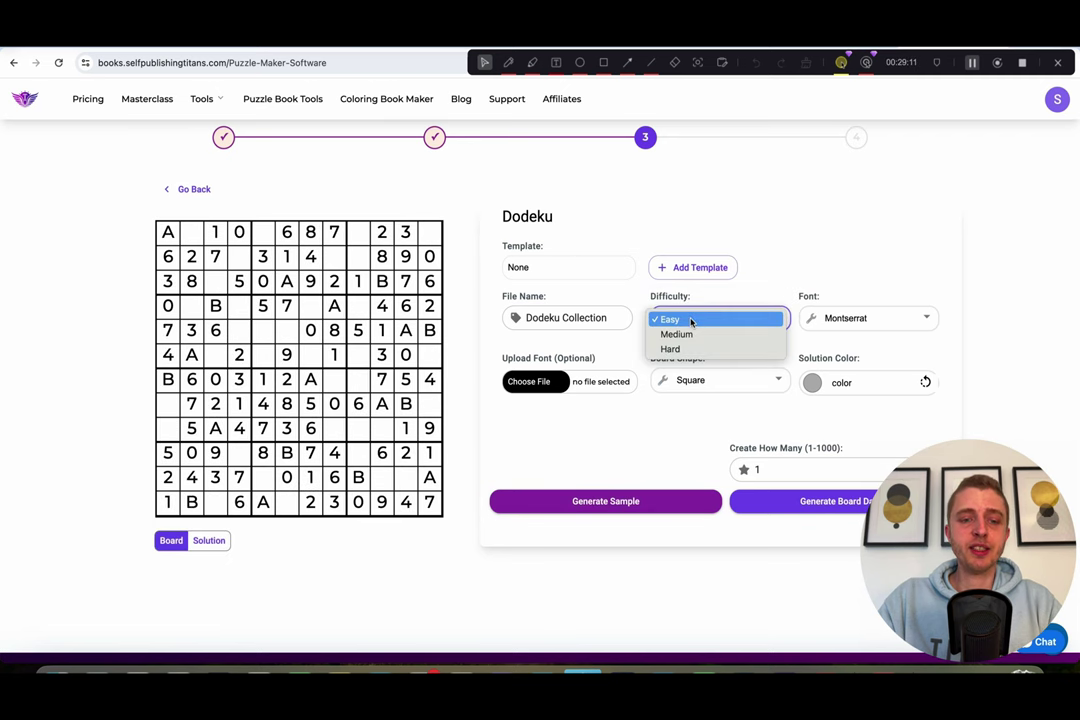
left_click(681, 347)
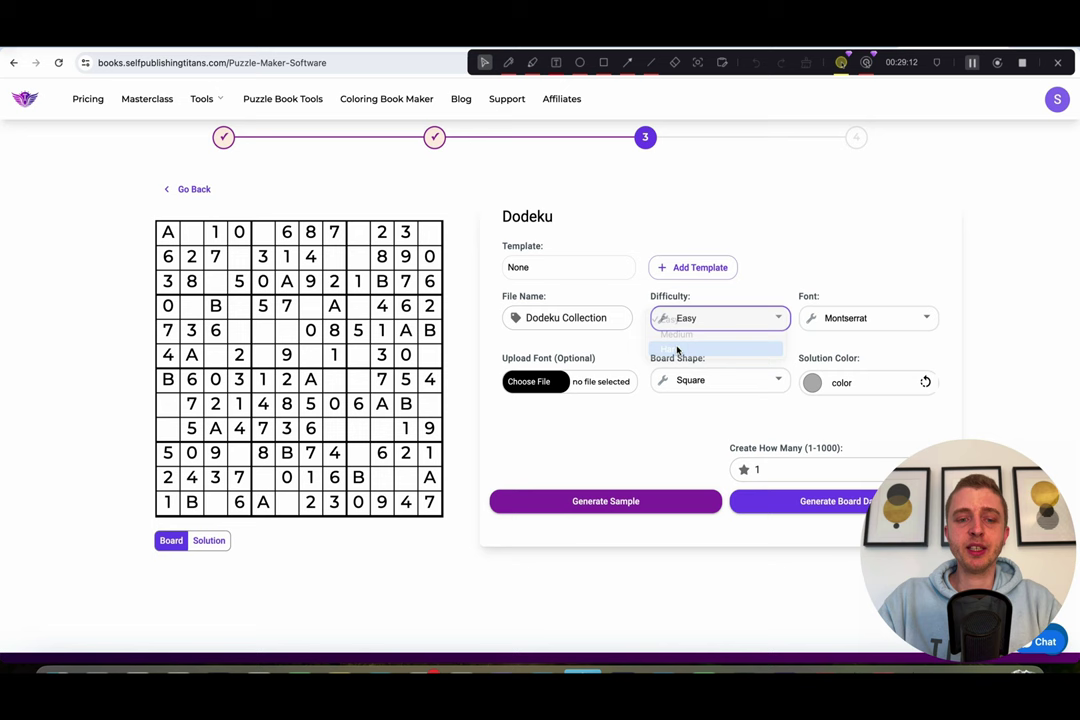
left_click(600, 495)
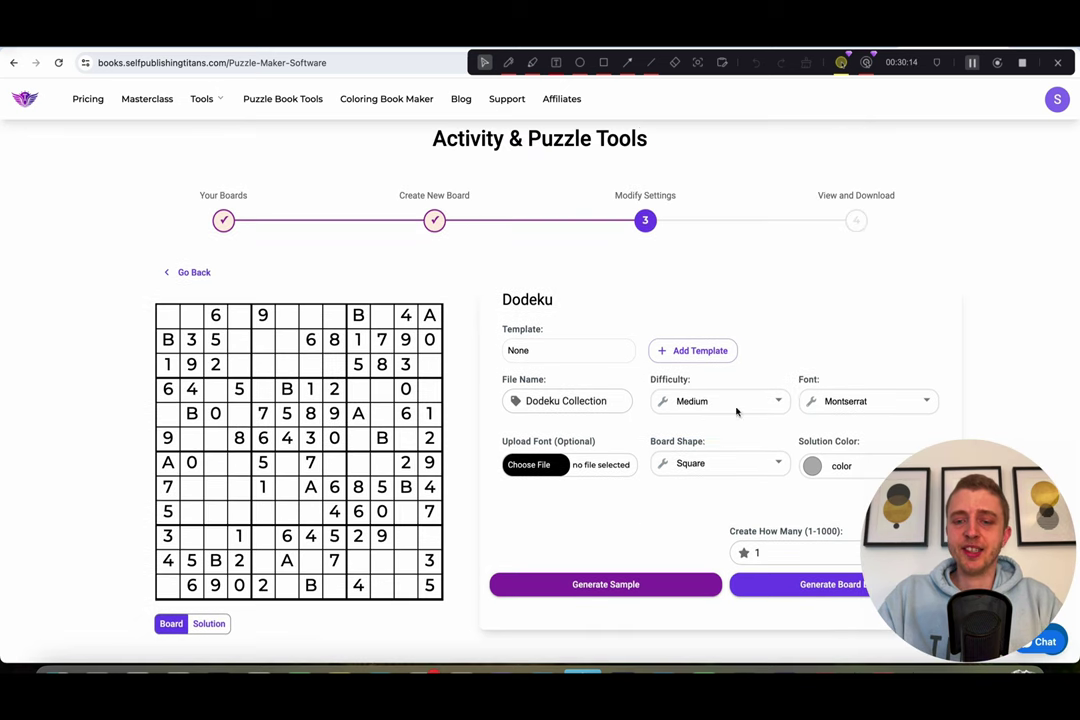
left_click(812, 466)
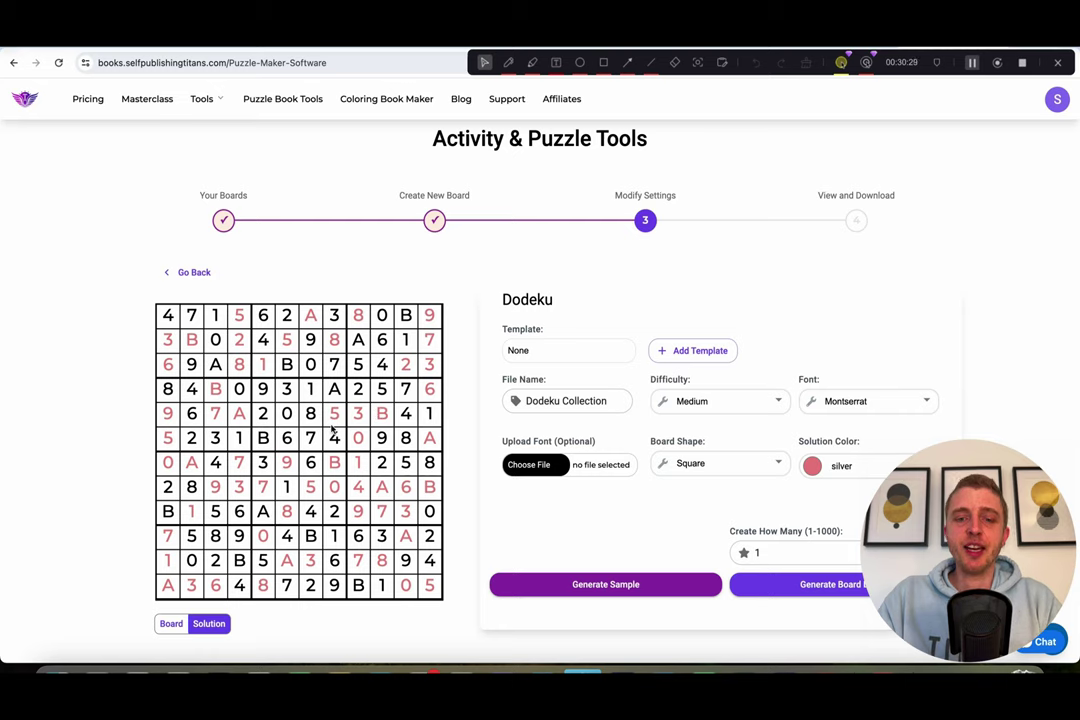
Step: Leave the Dodeku tool and look through the list of available puzzle tools
left_click(183, 273)
scroll(82, 427, "down", 5)
scroll(81, 427, "up", 1)
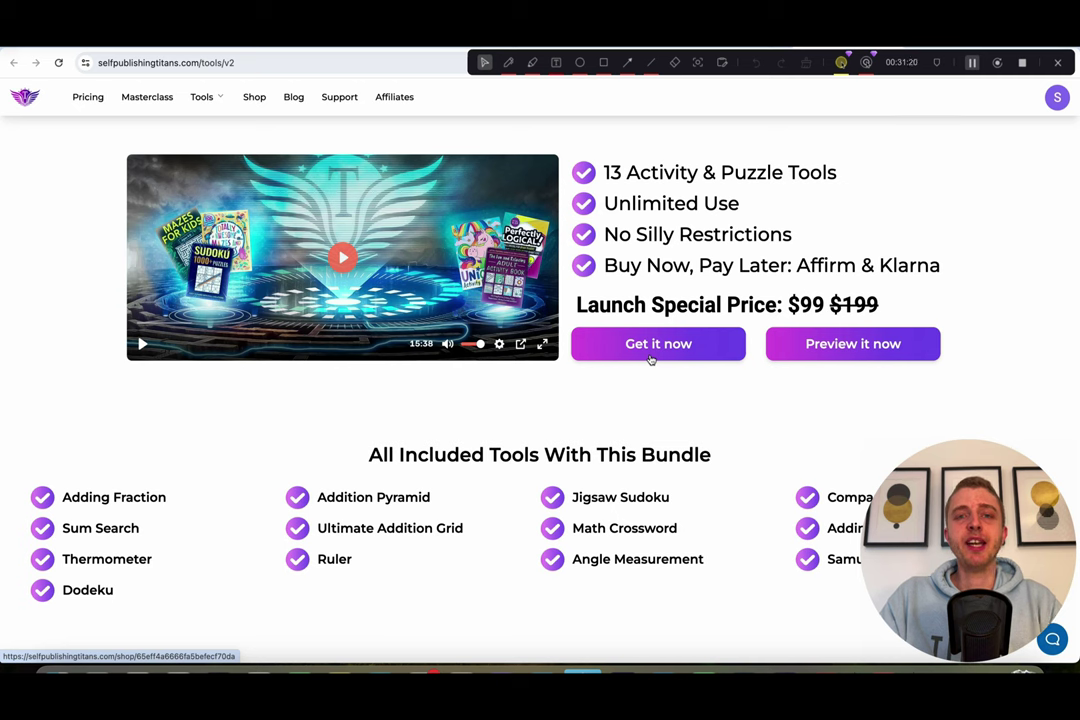
Step: Open the purchase page of the 13-tool activity and puzzle bundle, and return to its sales page
left_click(650, 350)
key("alt+Left")
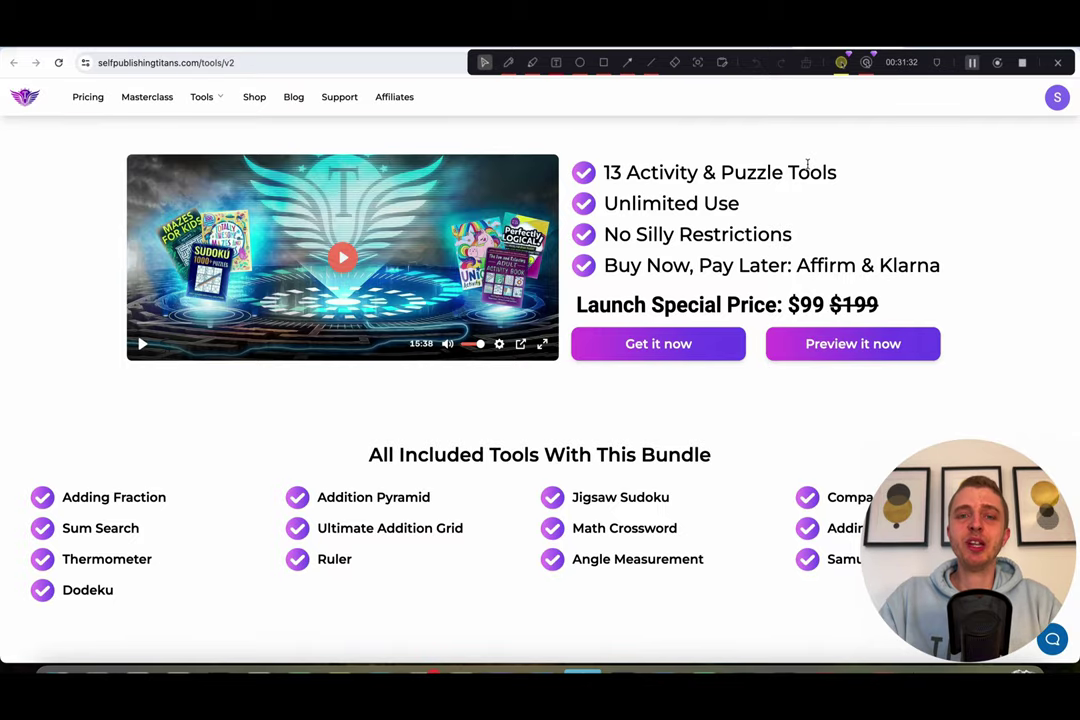